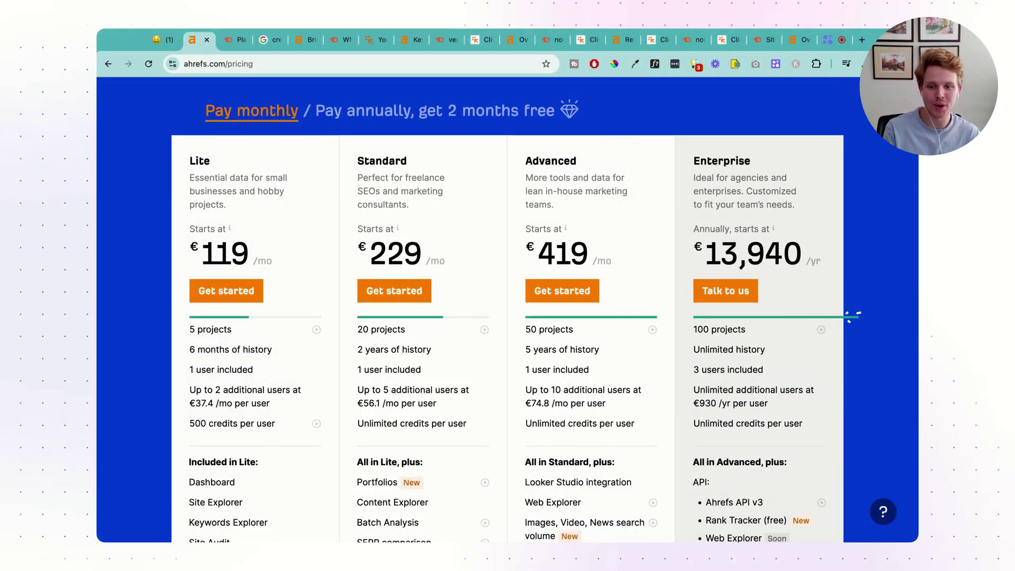
Highlight the Ahrefs Lite plan's $119 price
{"action": "scroll", "coordinate": [273, 174], "scroll_direction": "up", "scroll_amount": 3}
{"action": "scroll", "coordinate": [272, 209], "scroll_direction": "down", "scroll_amount": 2}
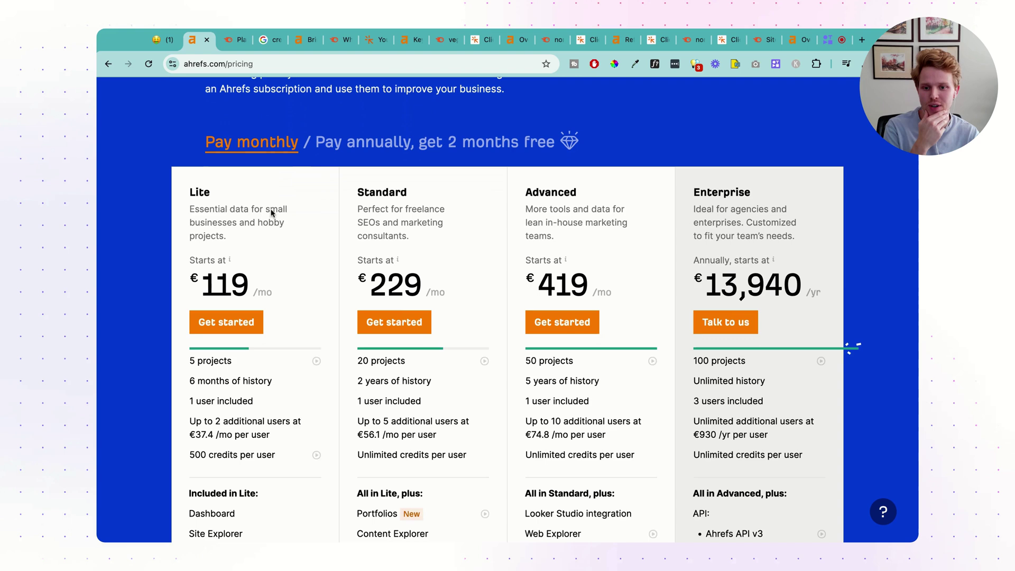
{"action": "double_click", "coordinate": [234, 269]}
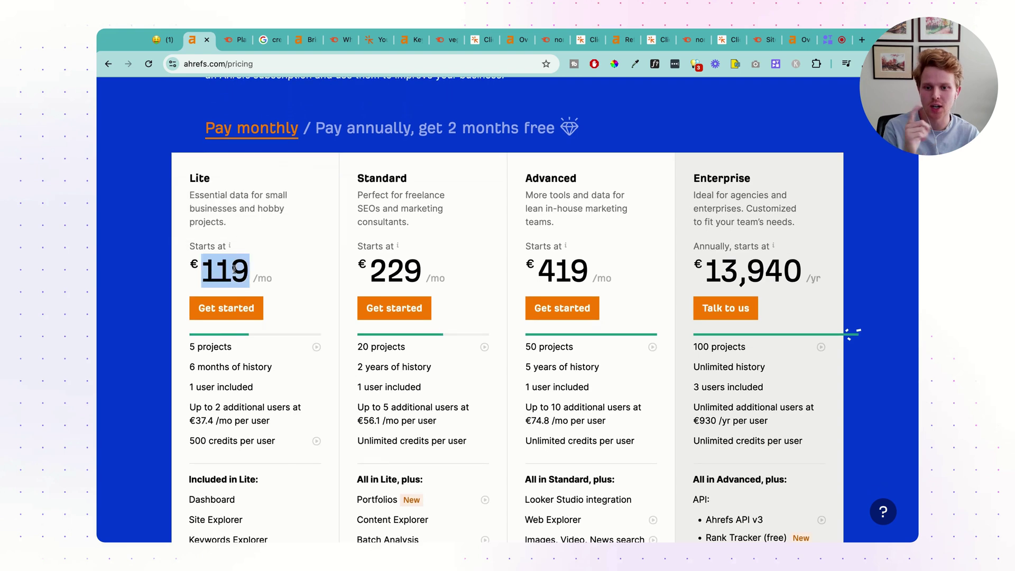
Compare with Semrush pricing by highlighting the Pro plan's $139 price, then clear it
{"action": "left_click", "coordinate": [231, 40]}
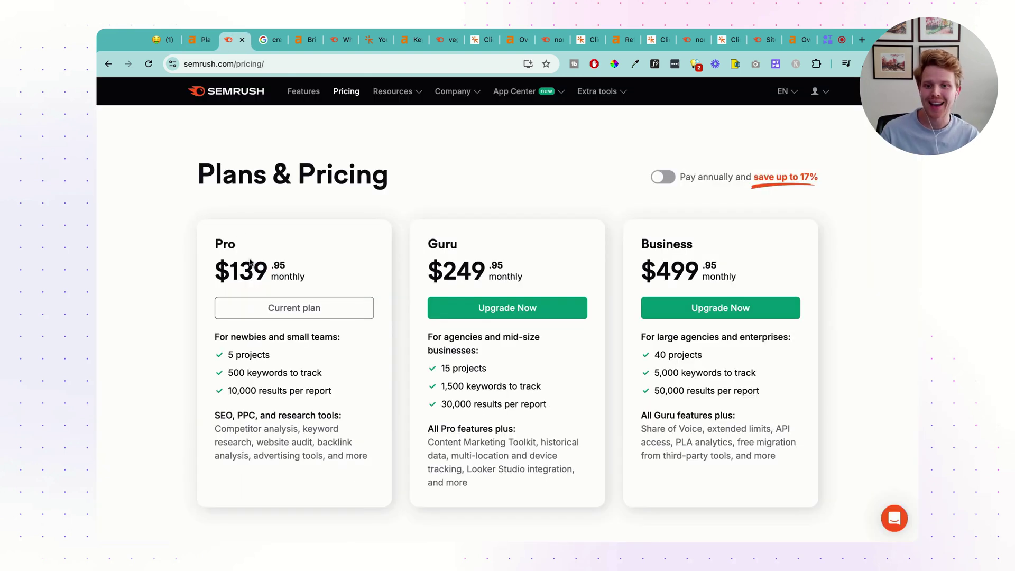
{"action": "left_click_drag", "start_coordinate": [208, 273], "coordinate": [248, 274]}
{"action": "left_click", "coordinate": [301, 272]}
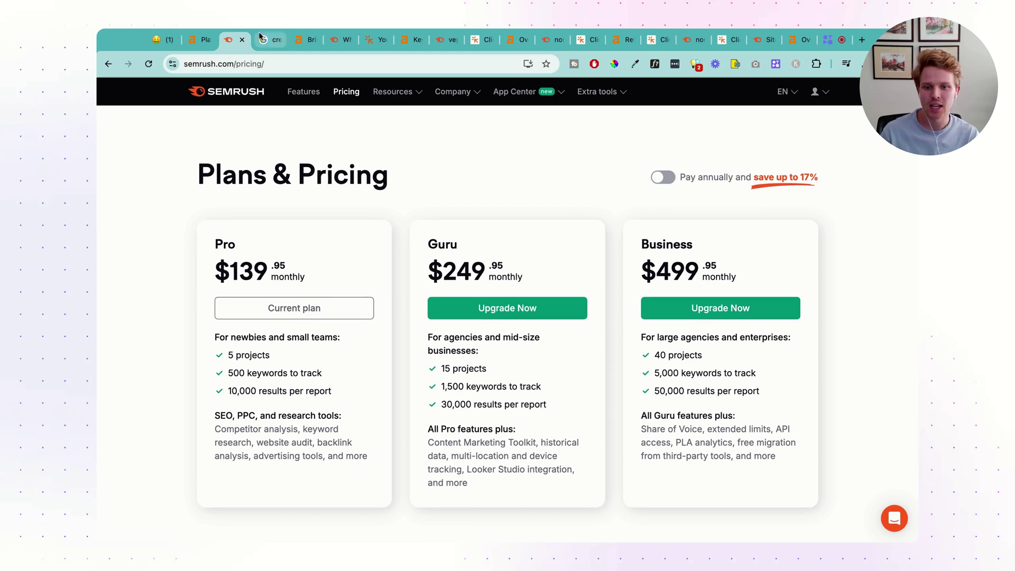
Return to the Ahrefs pricing plans
{"action": "left_click", "coordinate": [199, 39]}
{"action": "left_click", "coordinate": [285, 272]}
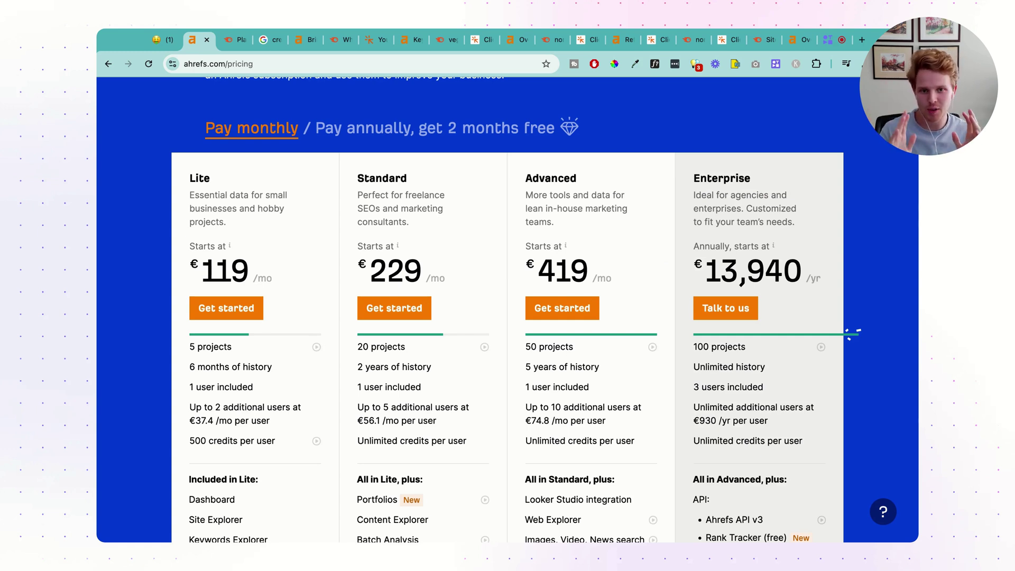
{"action": "mouse_move", "coordinate": [312, 245]}
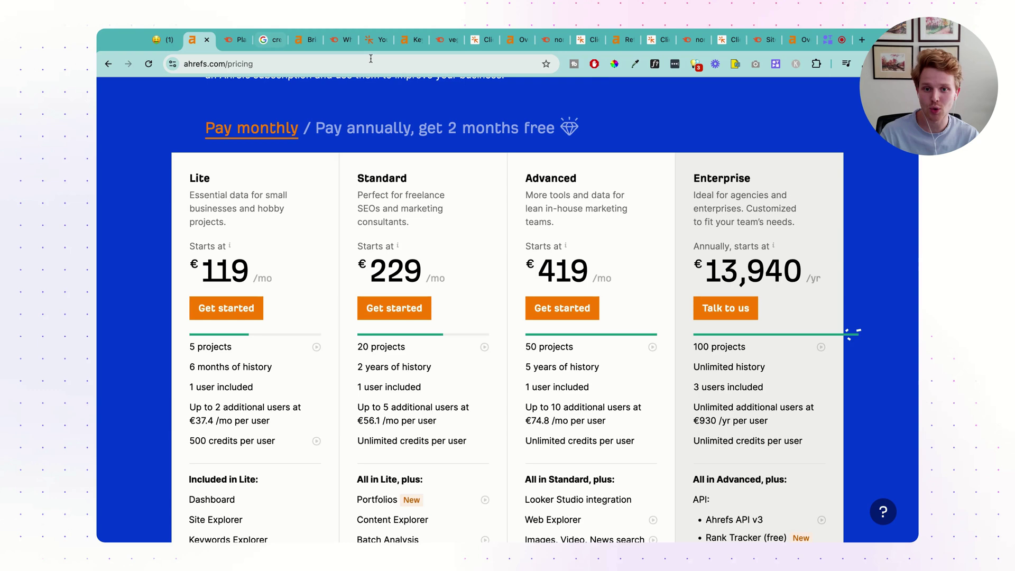
Show Clicks.so's Starter $24.99, Pro $49.99 and Agency $74.99 plans with Keyword Research limits
{"action": "left_click", "coordinate": [372, 42]}
{"action": "scroll", "coordinate": [375, 207], "scroll_direction": "down", "scroll_amount": 5}
{"action": "scroll", "coordinate": [374, 206], "scroll_direction": "up", "scroll_amount": 10}
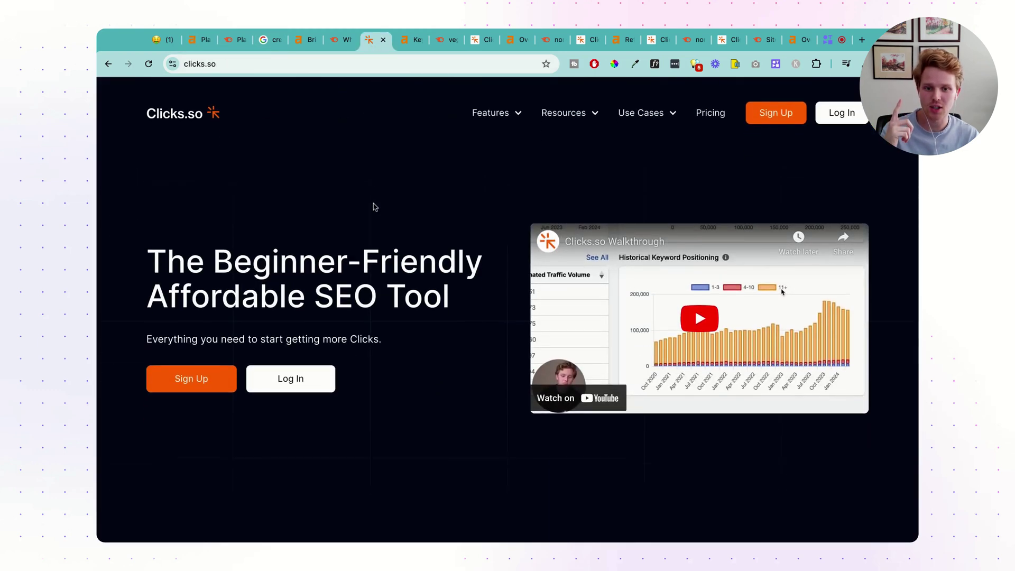
{"action": "scroll", "coordinate": [374, 207], "scroll_direction": "down", "scroll_amount": 15}
{"action": "scroll", "coordinate": [407, 348], "scroll_direction": "down", "scroll_amount": 5}
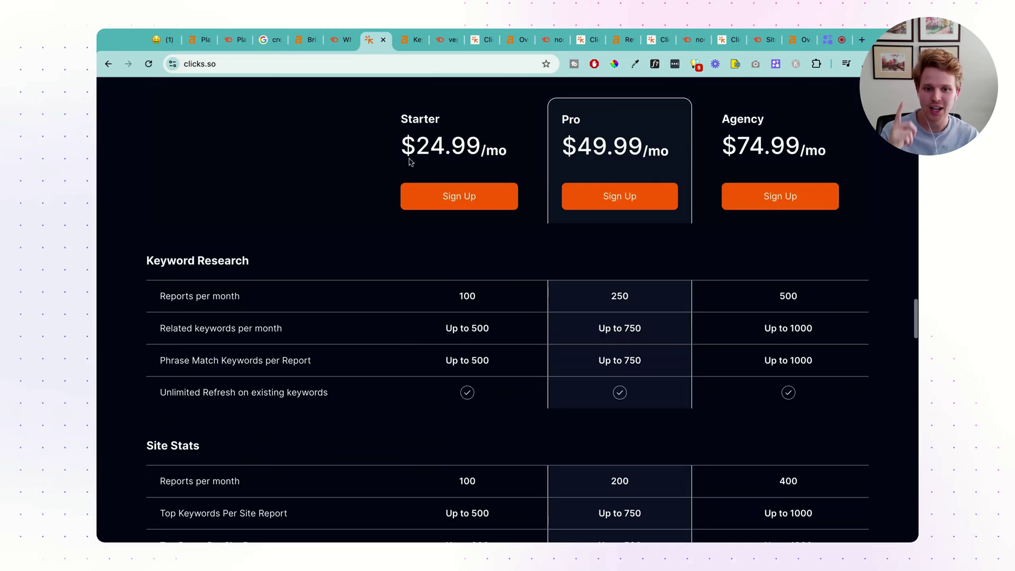
{"action": "scroll", "coordinate": [262, 97], "scroll_direction": "down", "scroll_amount": 1}
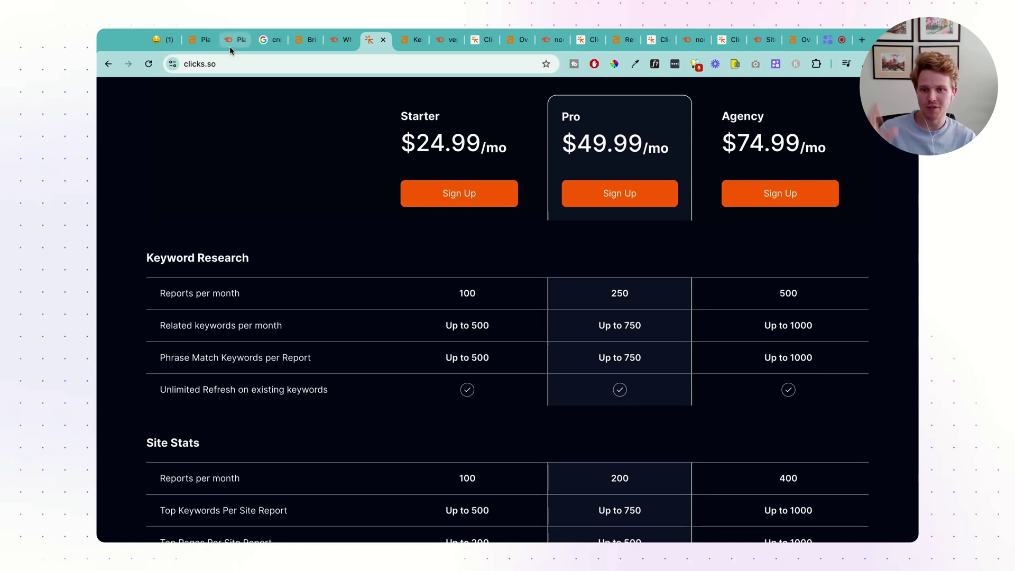
Back on Ahrefs pricing, read the Lite plan's limits, including 500 credits per user
{"action": "left_click", "coordinate": [188, 43]}
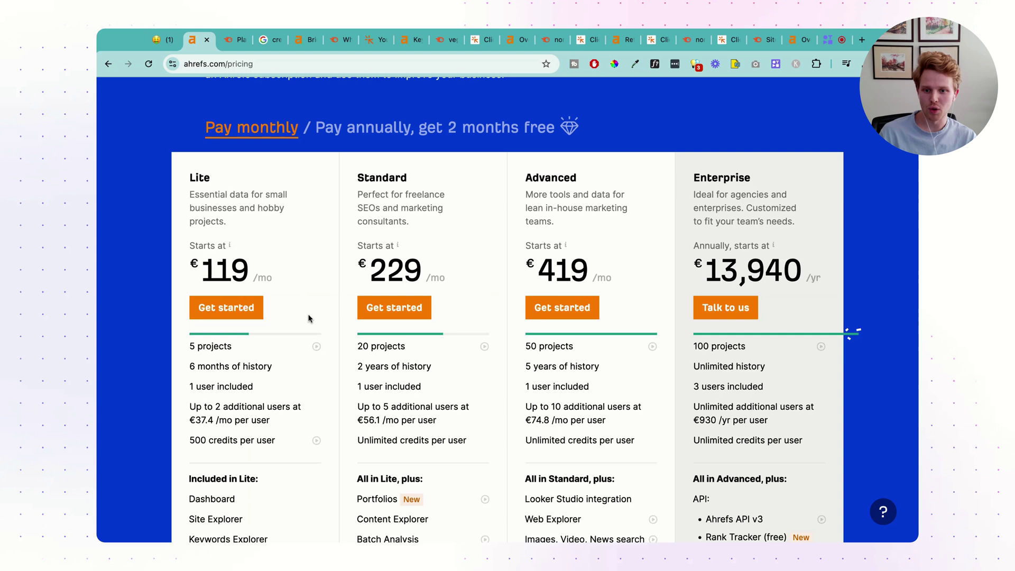
{"action": "scroll", "coordinate": [310, 316], "scroll_direction": "down", "scroll_amount": 1}
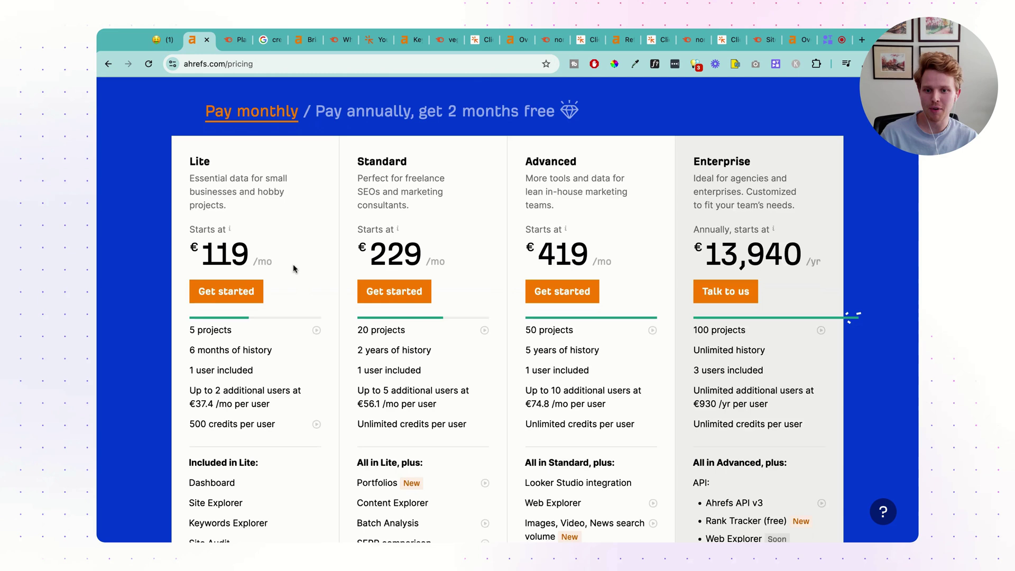
{"action": "scroll", "coordinate": [293, 264], "scroll_direction": "down", "scroll_amount": 2}
{"action": "scroll", "coordinate": [293, 264], "scroll_direction": "up", "scroll_amount": 1}
{"action": "scroll", "coordinate": [283, 255], "scroll_direction": "down", "scroll_amount": 1}
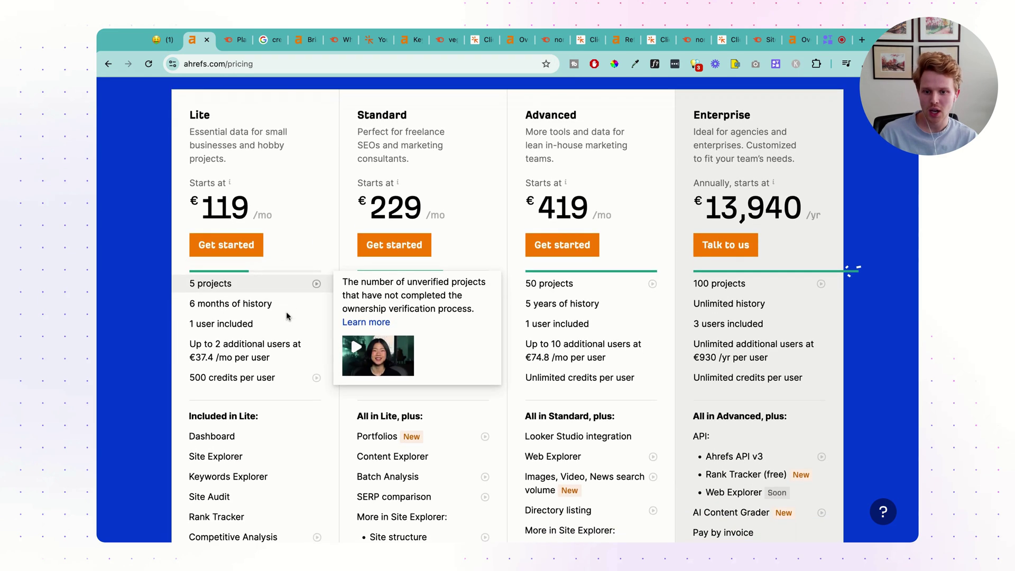
{"action": "mouse_move", "coordinate": [233, 383]}
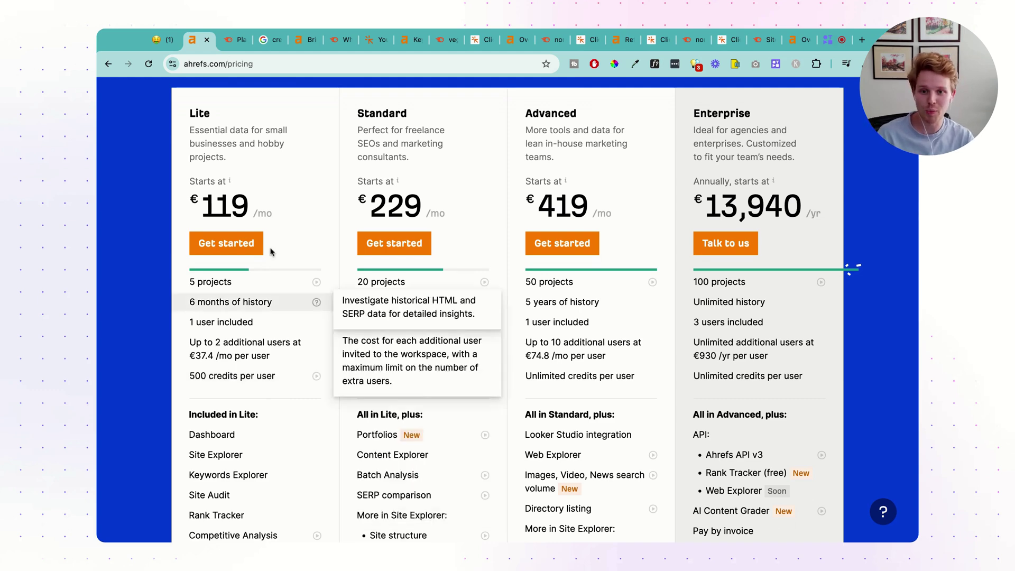
Browse the 'credits ahrefs memes' image results, then bring up Semrush's Pro, Guru and Business pricing
{"action": "left_click", "coordinate": [268, 47]}
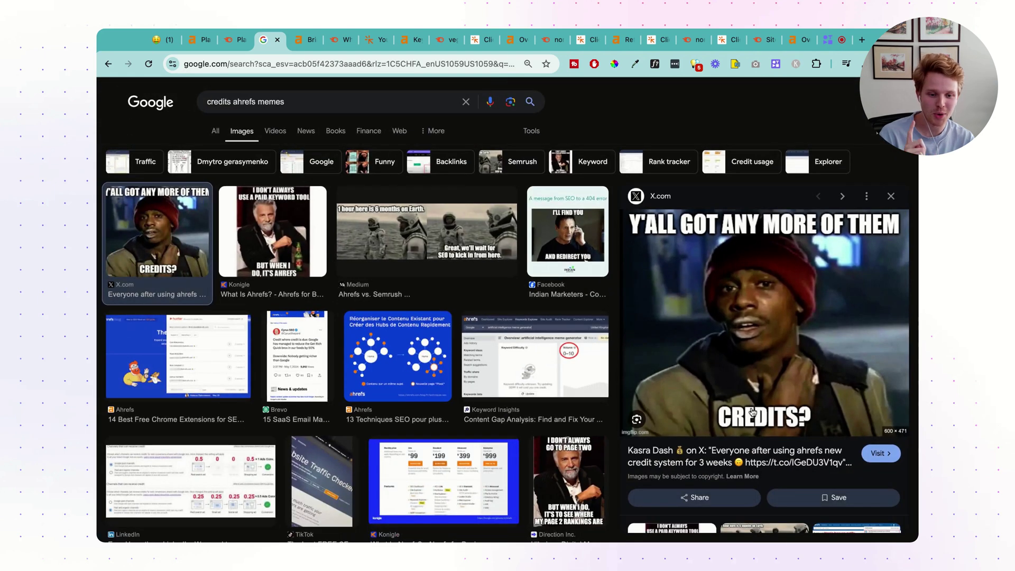
{"action": "scroll", "coordinate": [753, 413], "scroll_direction": "down", "scroll_amount": 5}
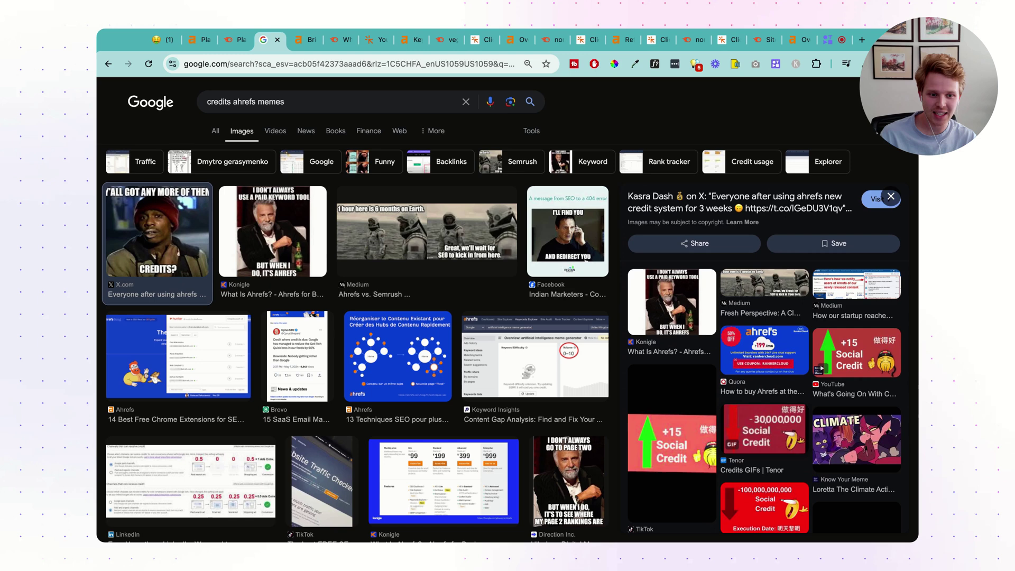
{"action": "scroll", "coordinate": [761, 360], "scroll_direction": "up", "scroll_amount": 6}
{"action": "left_click", "coordinate": [236, 46]}
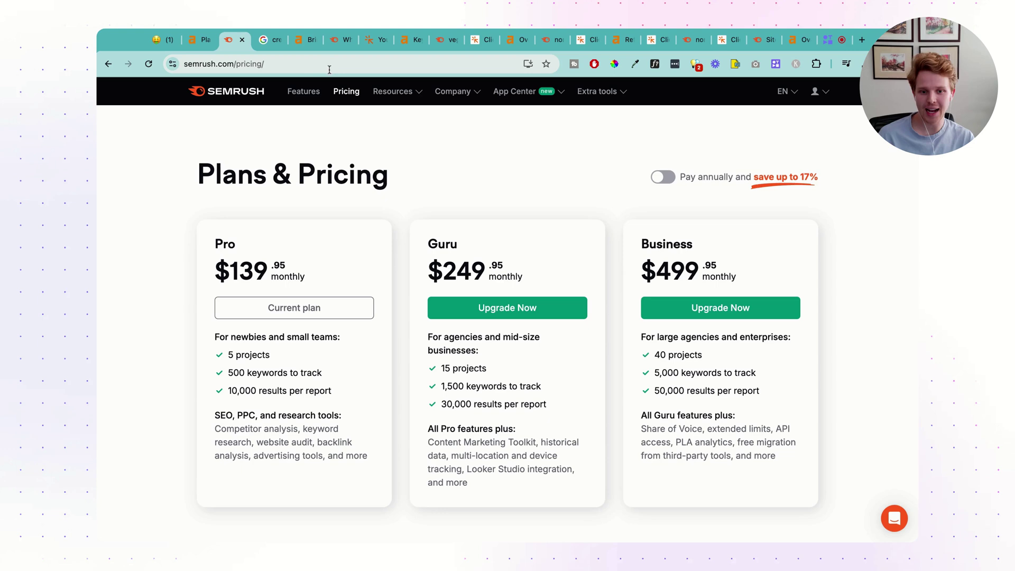
Open the Ahrefs big-data statistics page
{"action": "left_click", "coordinate": [305, 40]}
{"action": "scroll", "coordinate": [391, 234], "scroll_direction": "down", "scroll_amount": 10}
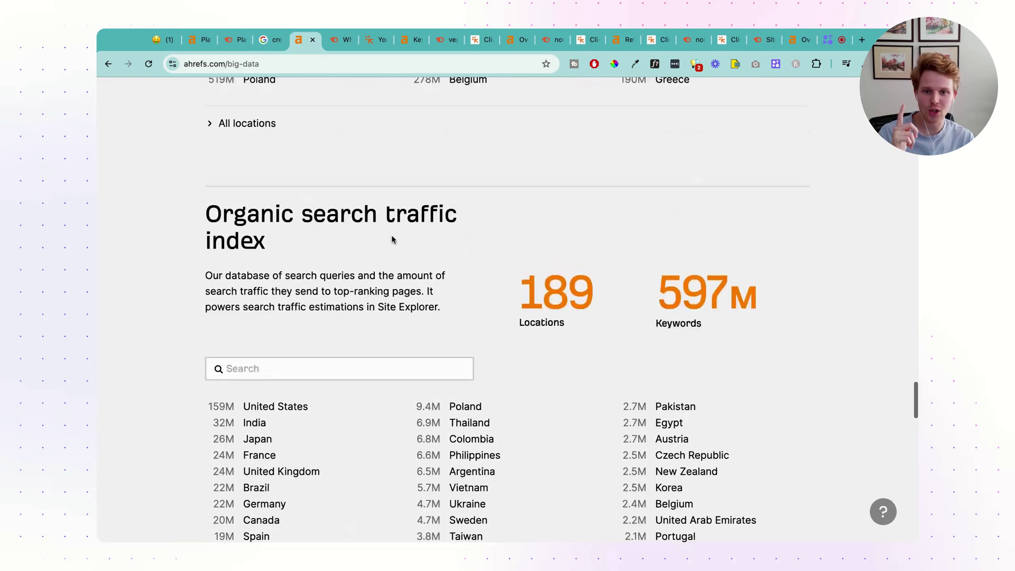
{"action": "scroll", "coordinate": [391, 234], "scroll_direction": "up", "scroll_amount": 5}
In the Semrush database article, highlight the 25,3 billion keywords and 808 million domains figures
{"action": "left_click", "coordinate": [328, 38]}
{"action": "scroll", "coordinate": [370, 265], "scroll_direction": "up", "scroll_amount": 1}
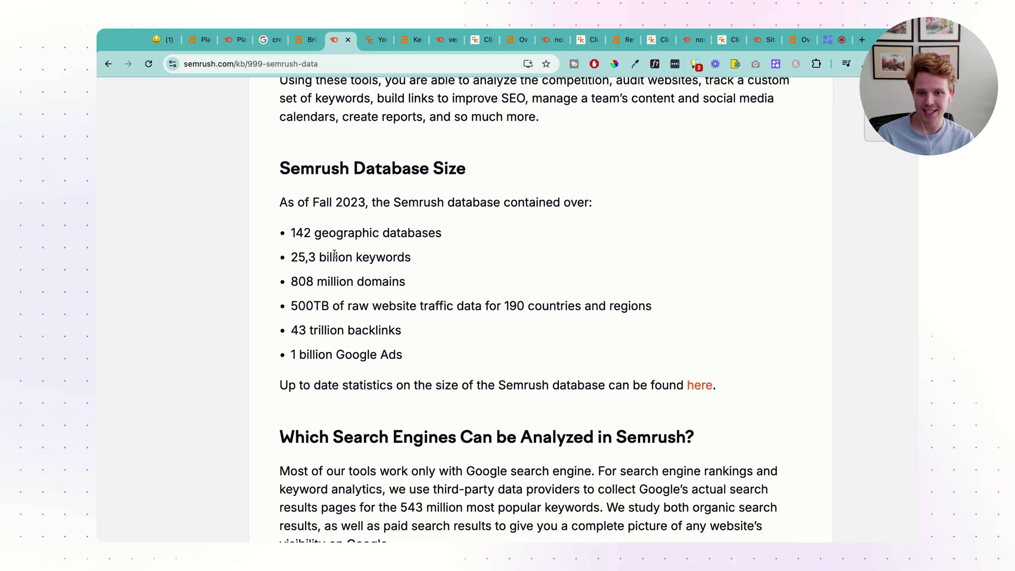
{"action": "left_click_drag", "start_coordinate": [291, 258], "coordinate": [410, 259]}
{"action": "left_click", "coordinate": [429, 263]}
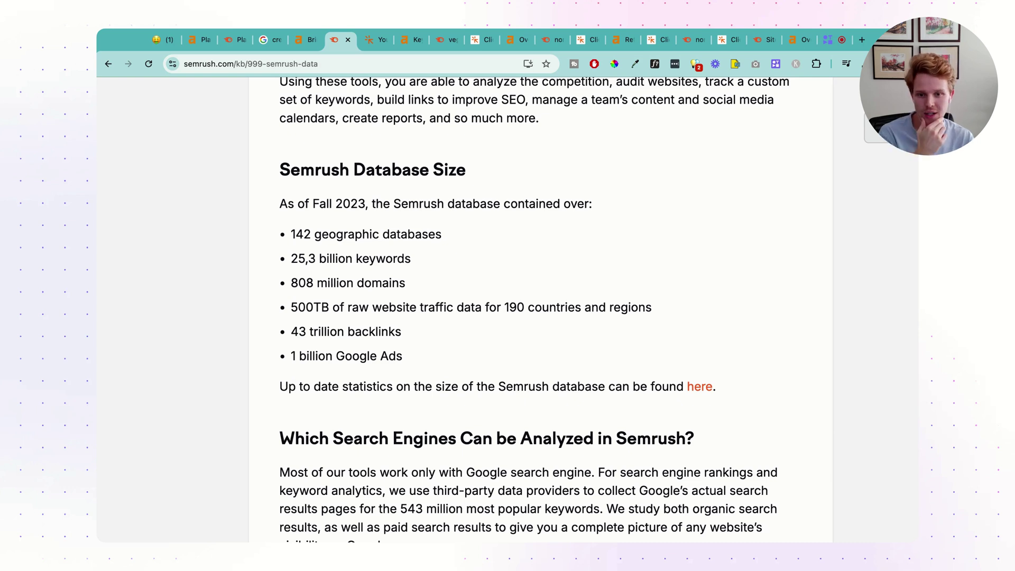
{"action": "left_click_drag", "start_coordinate": [291, 283], "coordinate": [365, 283]}
{"action": "scroll", "coordinate": [403, 305], "scroll_direction": "down", "scroll_amount": 1}
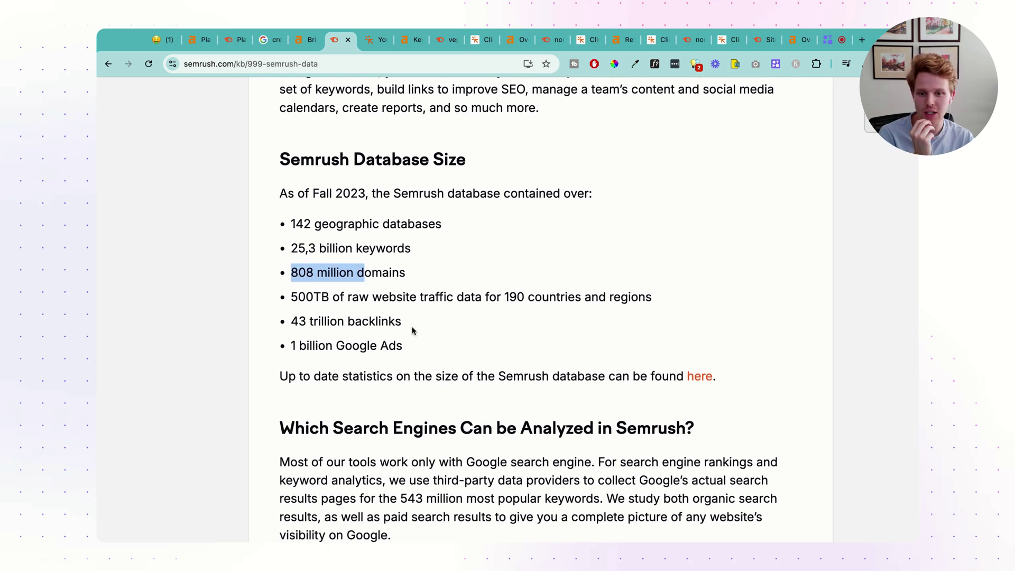
{"action": "left_click_drag", "start_coordinate": [404, 310], "coordinate": [320, 310]}
{"action": "left_click", "coordinate": [314, 312]}
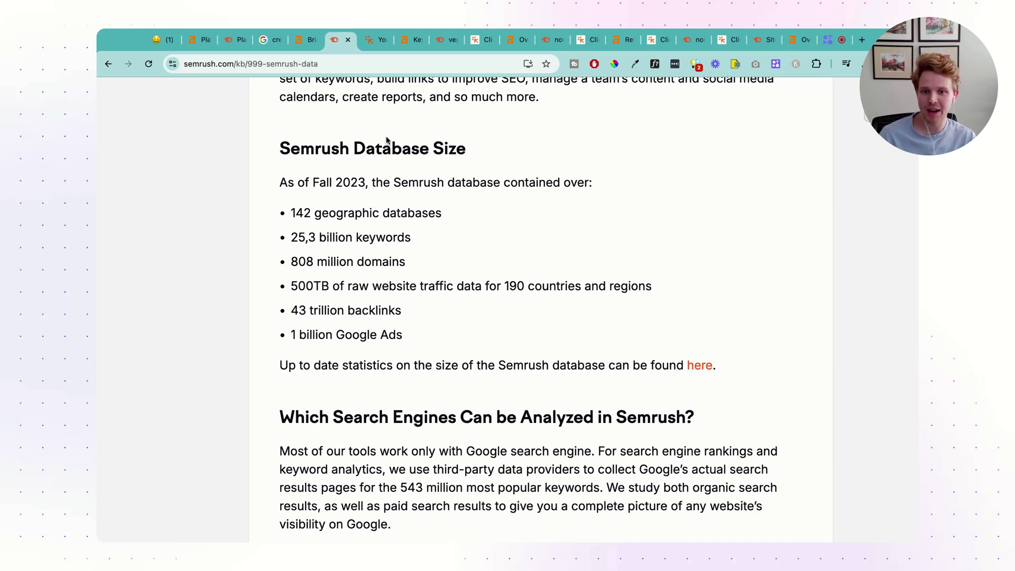
Highlight Ahrefs' 28.7B keyword index figure and compare it against the Semrush article
{"action": "left_click", "coordinate": [301, 45]}
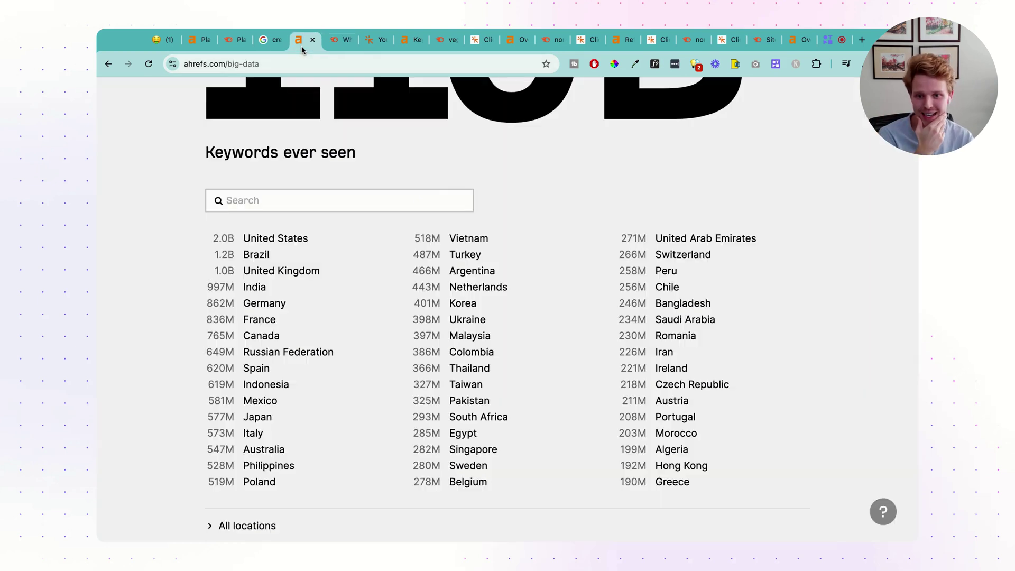
{"action": "scroll", "coordinate": [359, 273], "scroll_direction": "up", "scroll_amount": 10}
{"action": "scroll", "coordinate": [358, 273], "scroll_direction": "up", "scroll_amount": 10}
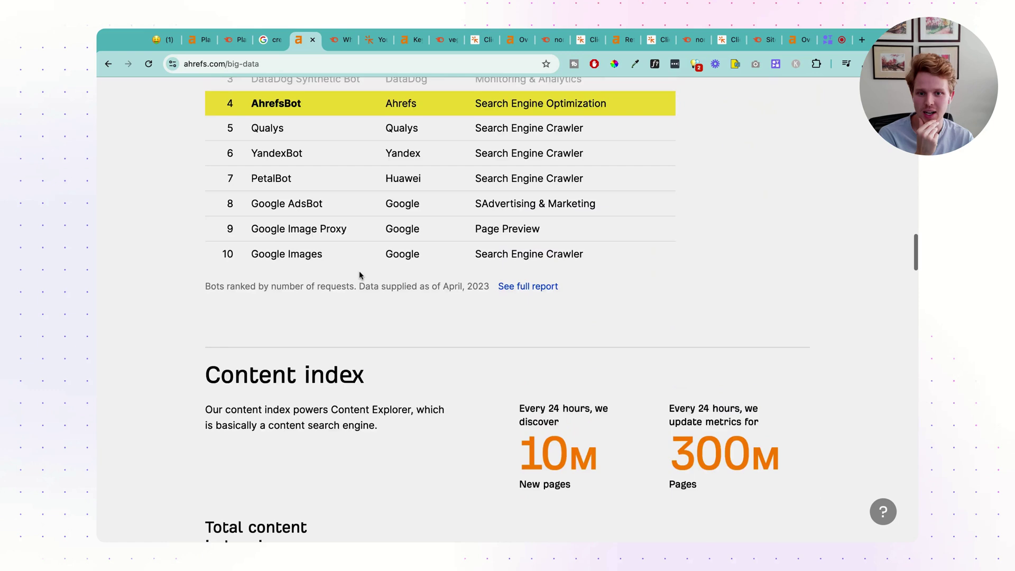
{"action": "scroll", "coordinate": [351, 271], "scroll_direction": "down", "scroll_amount": 15}
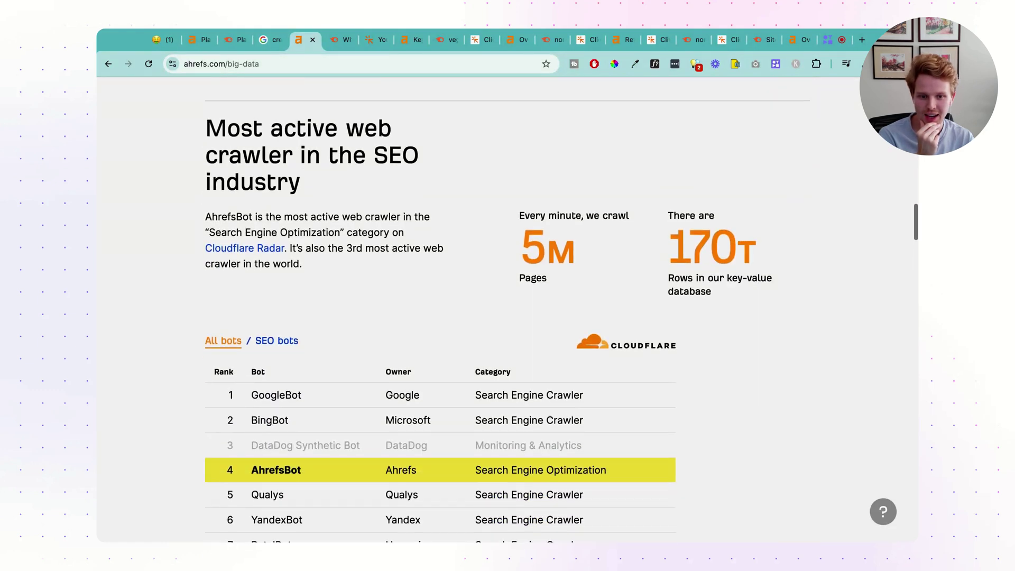
{"action": "scroll", "coordinate": [351, 270], "scroll_direction": "up", "scroll_amount": 3}
{"action": "scroll", "coordinate": [351, 271], "scroll_direction": "down", "scroll_amount": 8}
{"action": "left_click_drag", "start_coordinate": [209, 270], "coordinate": [823, 271]}
{"action": "left_click", "coordinate": [338, 47]}
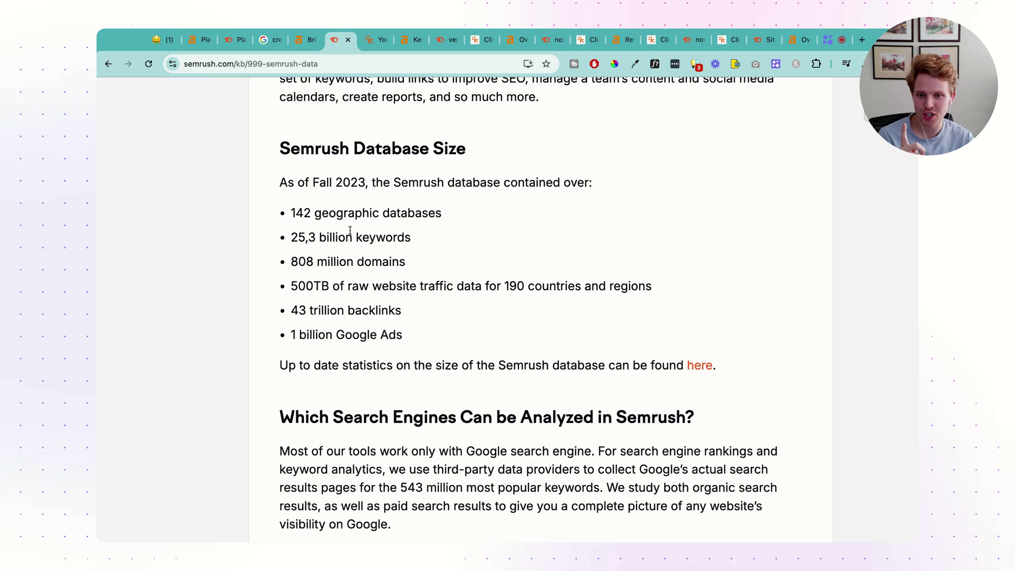
{"action": "left_click", "coordinate": [299, 43]}
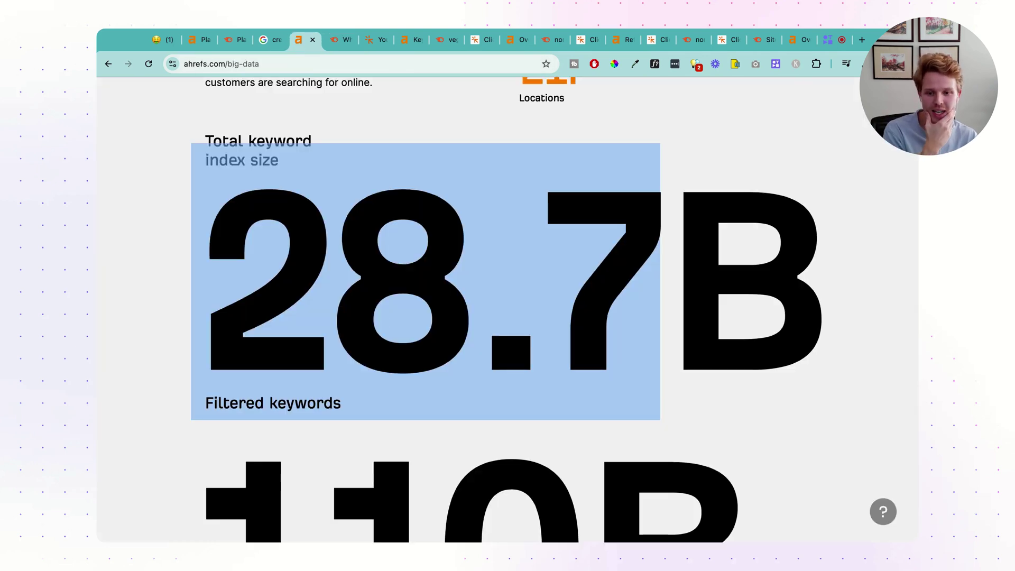
Highlight Ahrefs' 35.0T backlinks figure
{"action": "scroll", "coordinate": [507, 309], "scroll_direction": "down", "scroll_amount": 15}
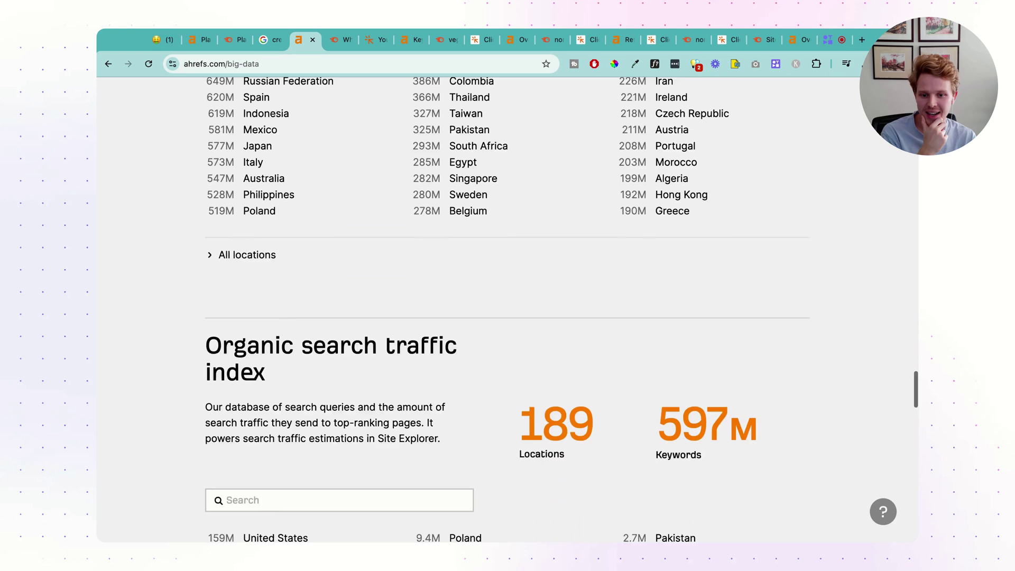
{"action": "scroll", "coordinate": [374, 315], "scroll_direction": "down", "scroll_amount": 15}
{"action": "scroll", "coordinate": [374, 315], "scroll_direction": "up", "scroll_amount": 2}
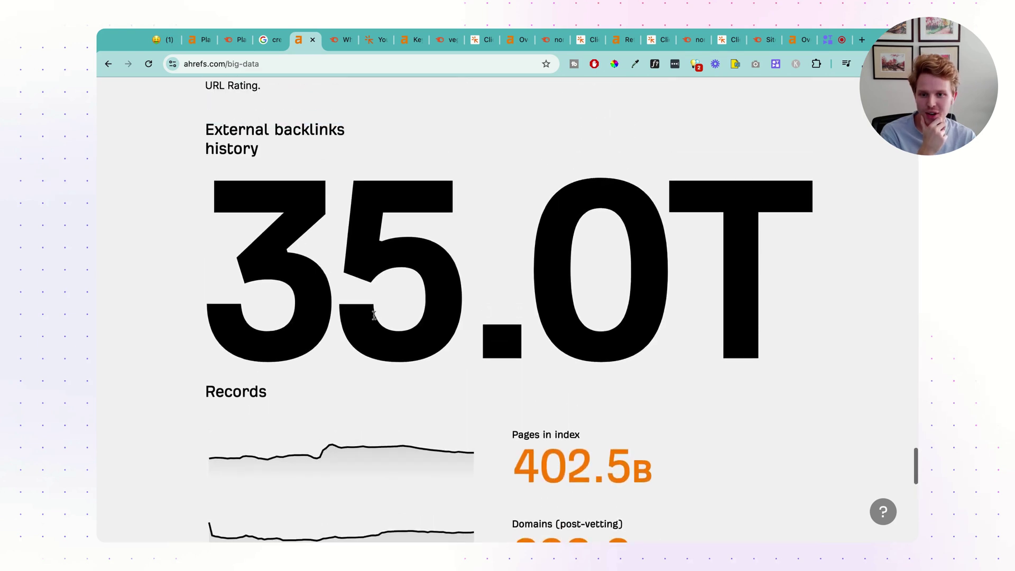
{"action": "left_click_drag", "start_coordinate": [206, 254], "coordinate": [746, 256]}
{"action": "left_click", "coordinate": [732, 299]}
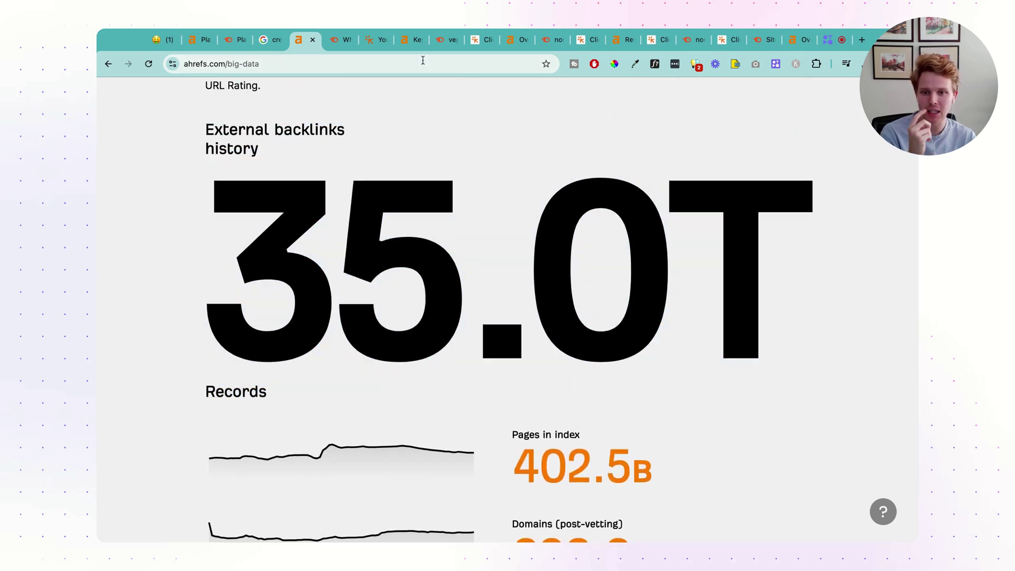
Highlight Semrush's 43 trillion backlinks figure, then bring up Ahrefs' vegan brownies keyword overview
{"action": "left_click", "coordinate": [341, 40]}
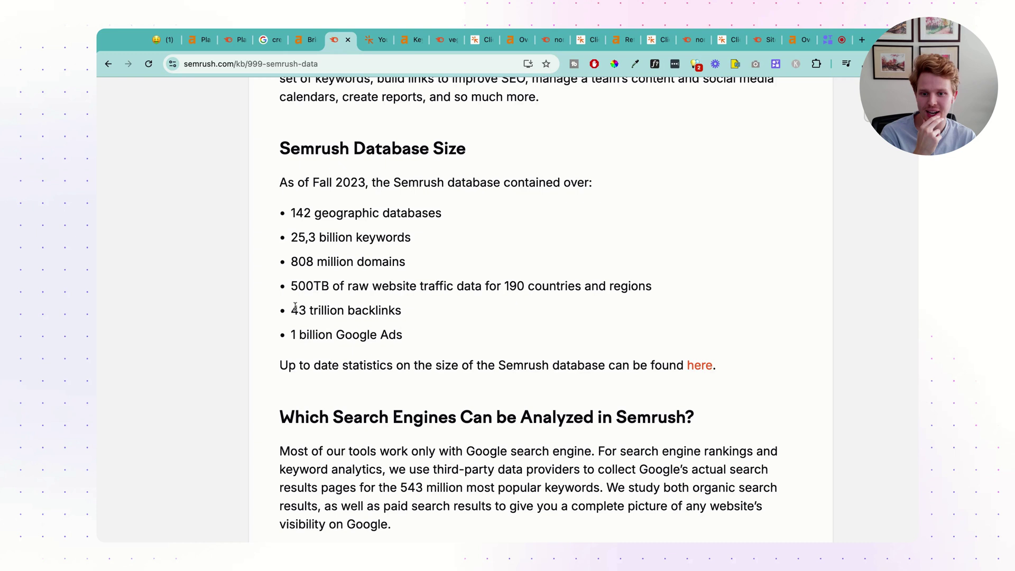
{"action": "left_click_drag", "start_coordinate": [295, 309], "coordinate": [456, 305]}
{"action": "left_click", "coordinate": [456, 305]}
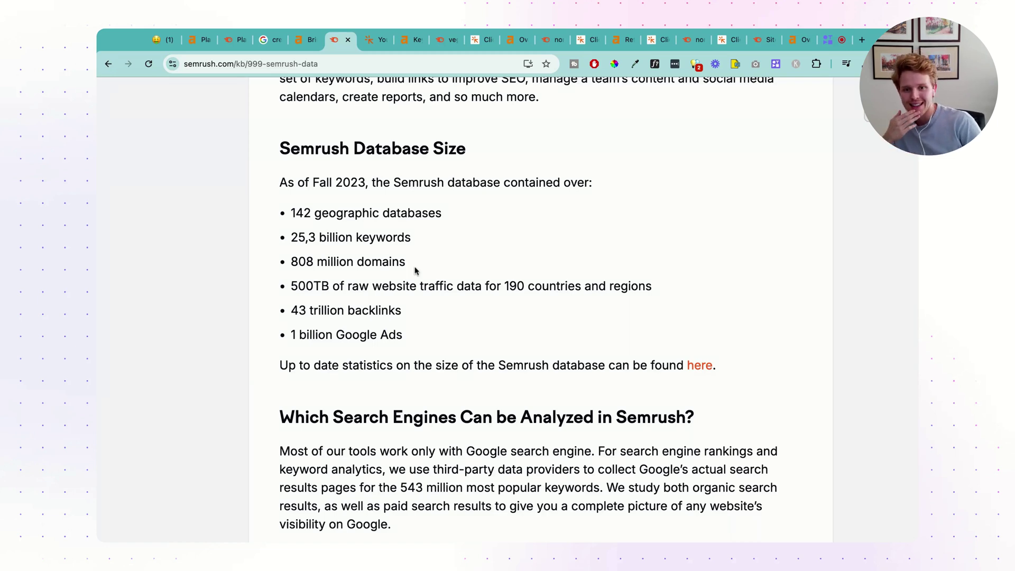
{"action": "left_click", "coordinate": [405, 41]}
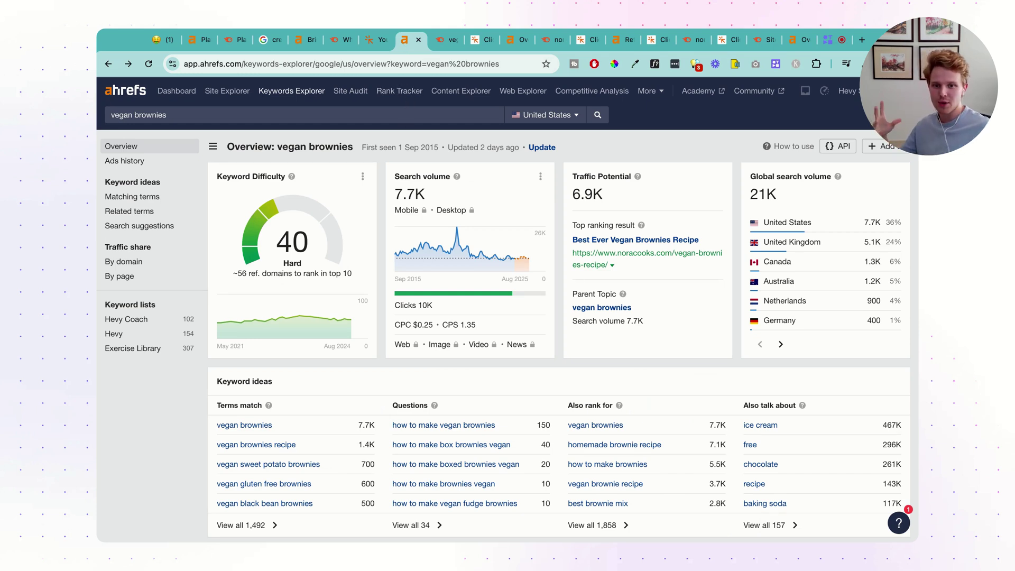
Scroll Ahrefs' vegan brownies overview from Position history down to the SERP overview table
{"action": "scroll", "coordinate": [433, 193], "scroll_direction": "down", "scroll_amount": 1}
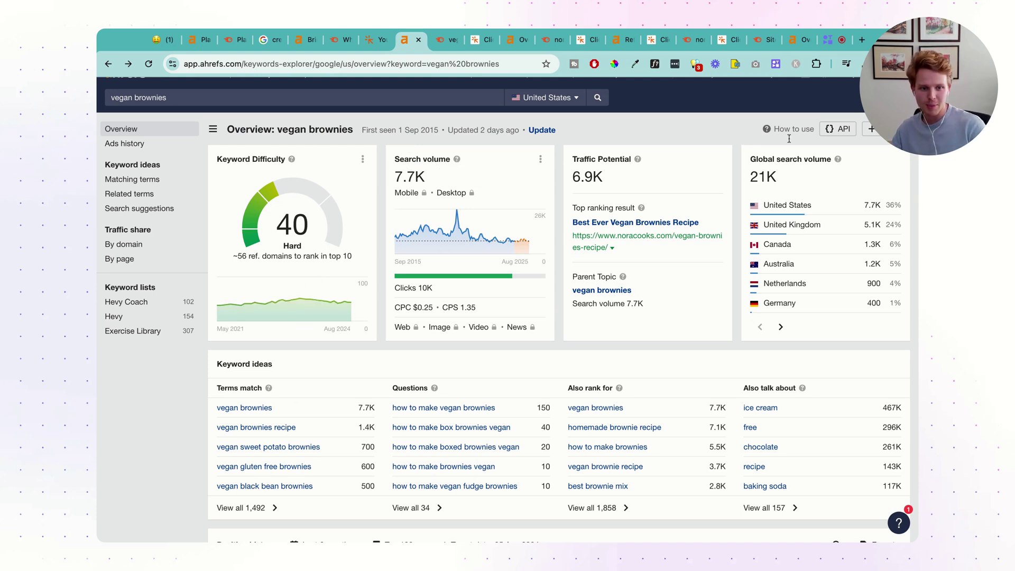
{"action": "scroll", "coordinate": [550, 334], "scroll_direction": "down", "scroll_amount": 3}
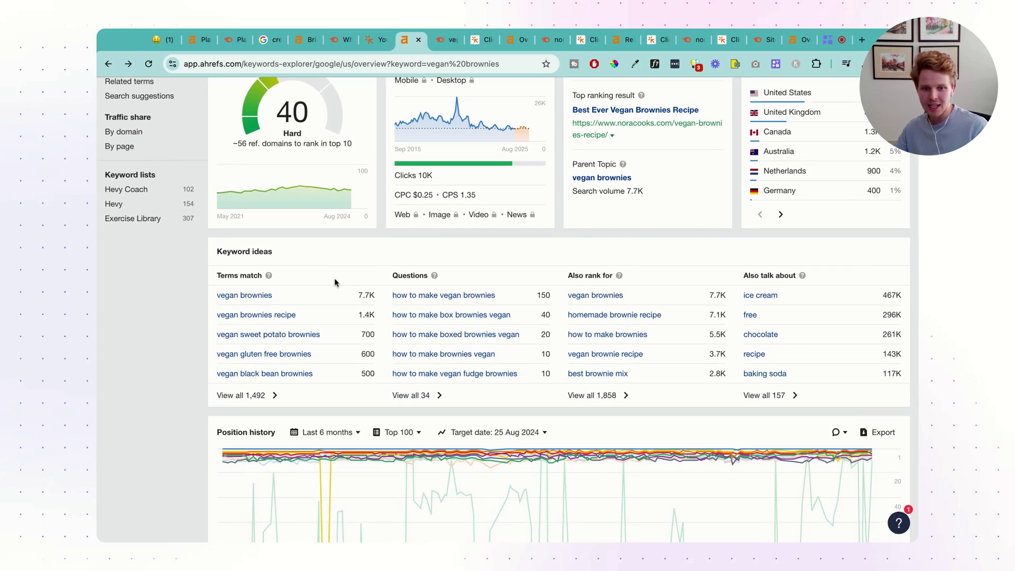
{"action": "scroll", "coordinate": [335, 283], "scroll_direction": "down", "scroll_amount": 4}
{"action": "scroll", "coordinate": [428, 425], "scroll_direction": "down", "scroll_amount": 1}
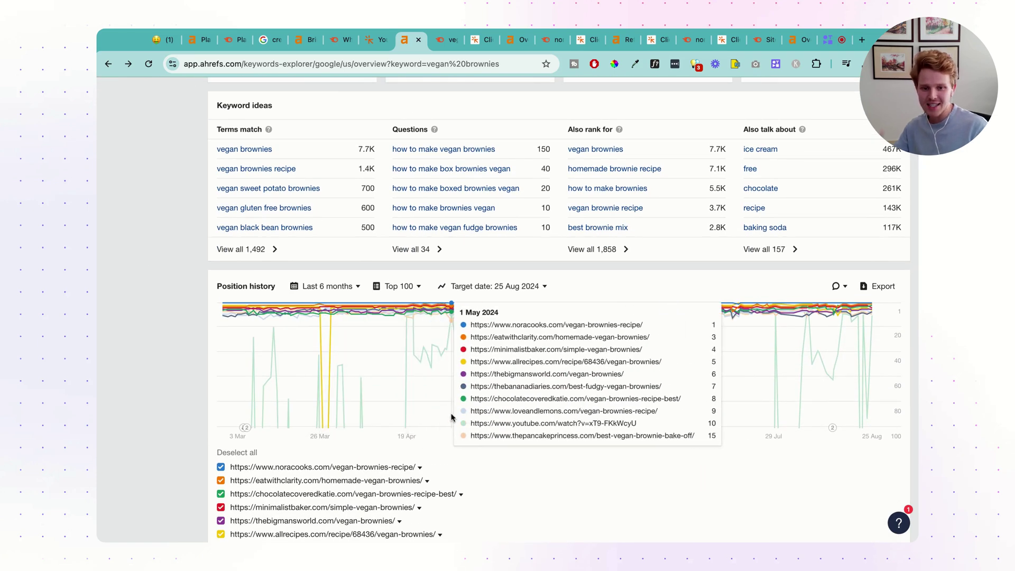
{"action": "scroll", "coordinate": [220, 409], "scroll_direction": "down", "scroll_amount": 3}
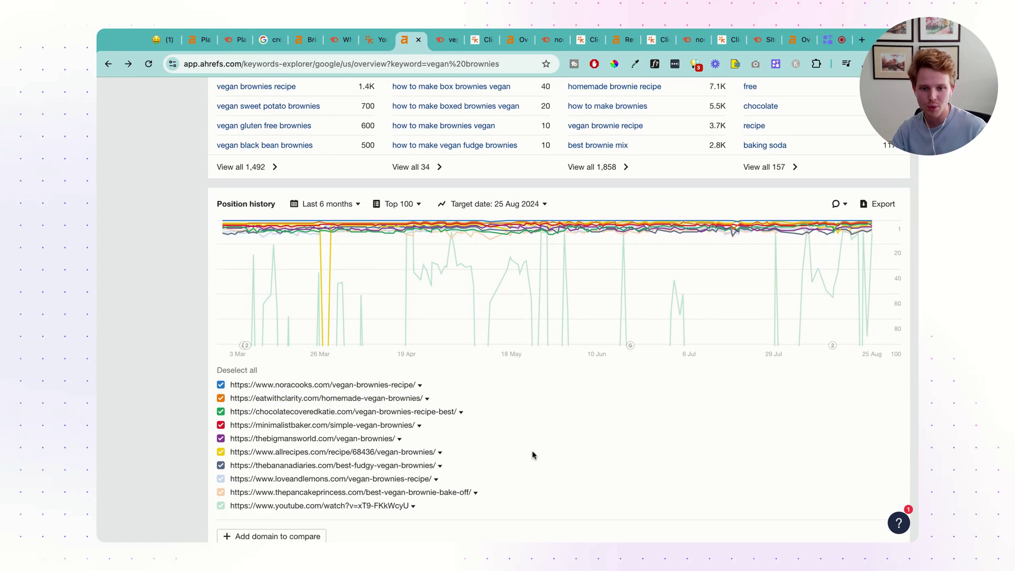
{"action": "mouse_move", "coordinate": [352, 296]}
{"action": "scroll", "coordinate": [645, 403], "scroll_direction": "down", "scroll_amount": 1}
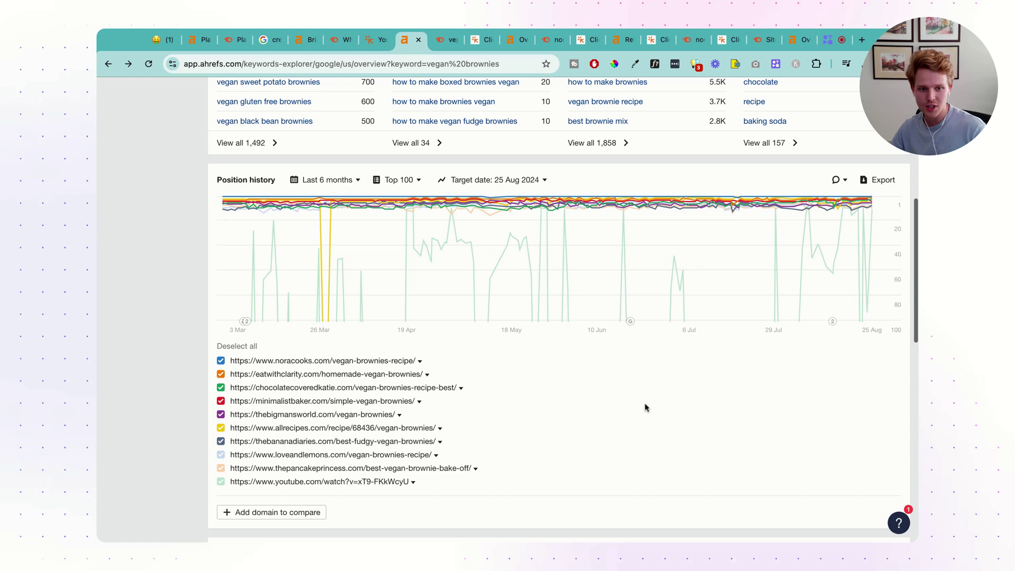
{"action": "mouse_move", "coordinate": [341, 272]}
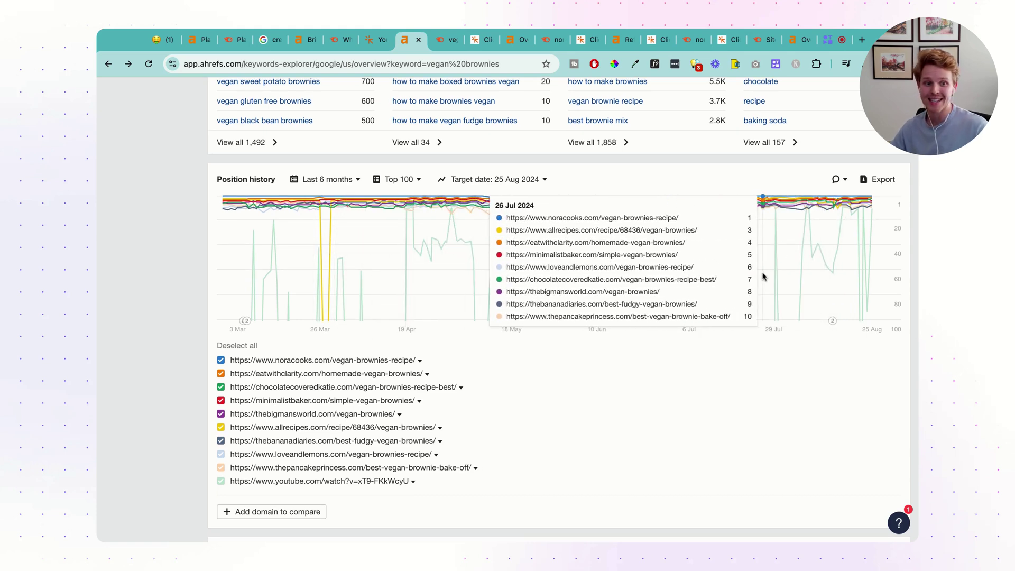
{"action": "scroll", "coordinate": [559, 310], "scroll_direction": "down", "scroll_amount": 10}
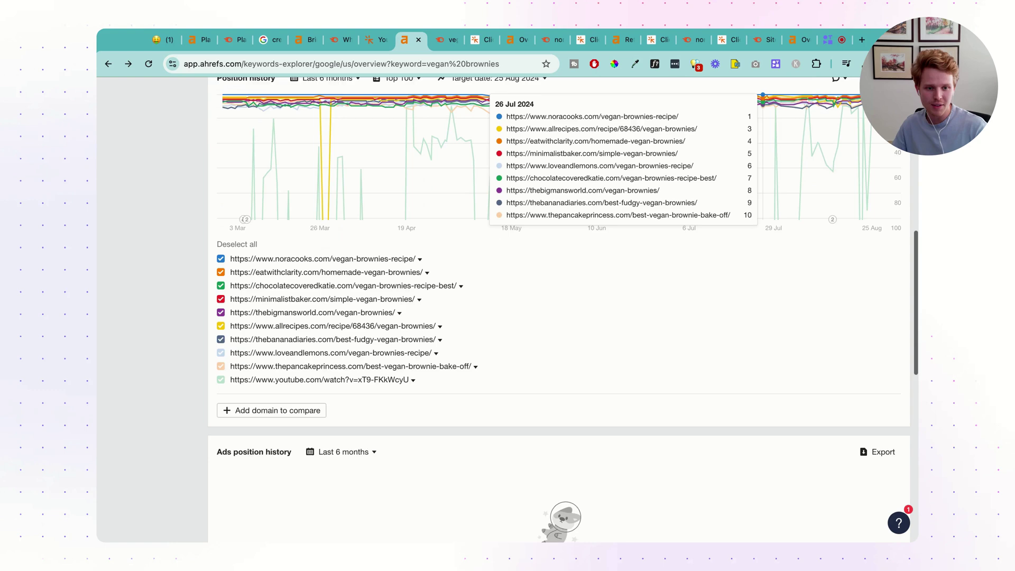
{"action": "scroll", "coordinate": [559, 309], "scroll_direction": "down", "scroll_amount": 2}
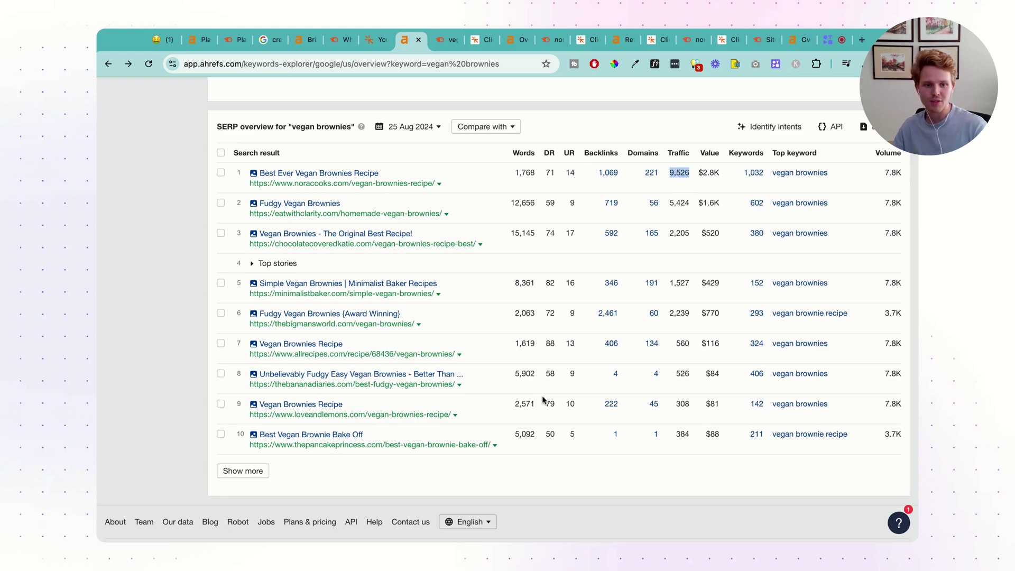
{"action": "scroll", "coordinate": [518, 312], "scroll_direction": "up", "scroll_amount": 2}
Scroll Semrush's vegan brownies overview past the Volume and Keyword ideas to the SERP Analysis table
{"action": "left_click", "coordinate": [447, 40]}
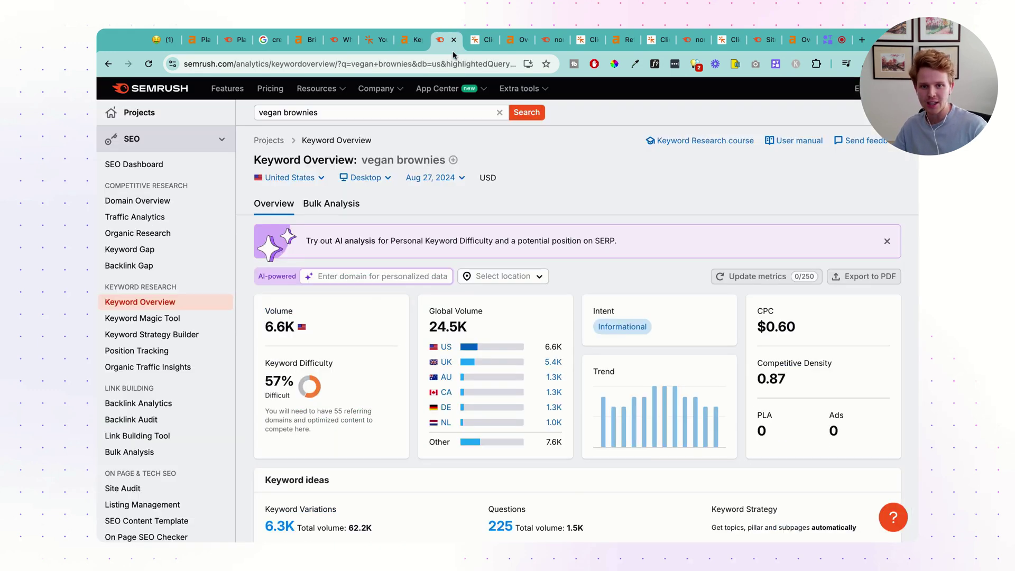
{"action": "scroll", "coordinate": [526, 447], "scroll_direction": "down", "scroll_amount": 1}
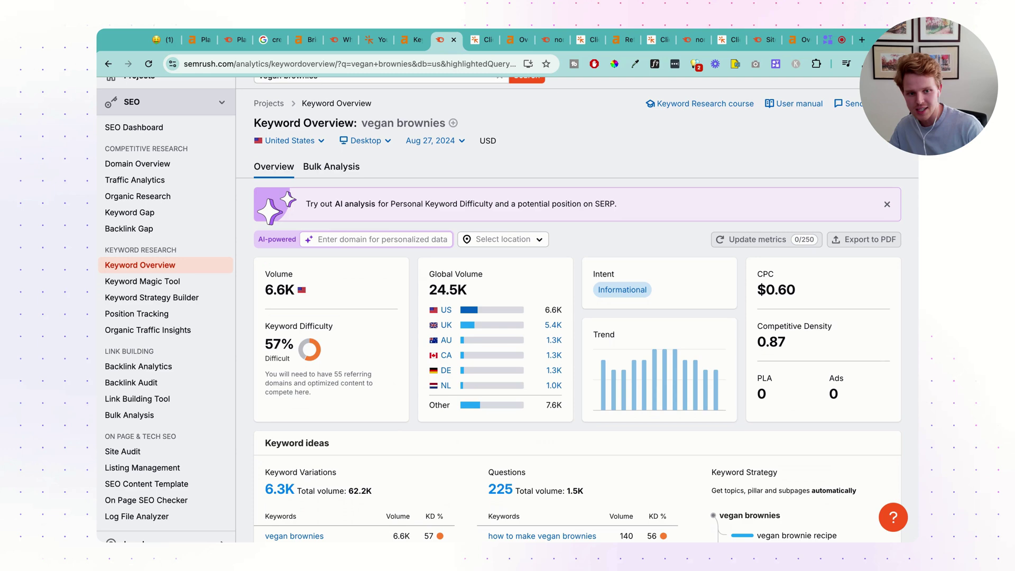
{"action": "scroll", "coordinate": [313, 304], "scroll_direction": "down", "scroll_amount": 1}
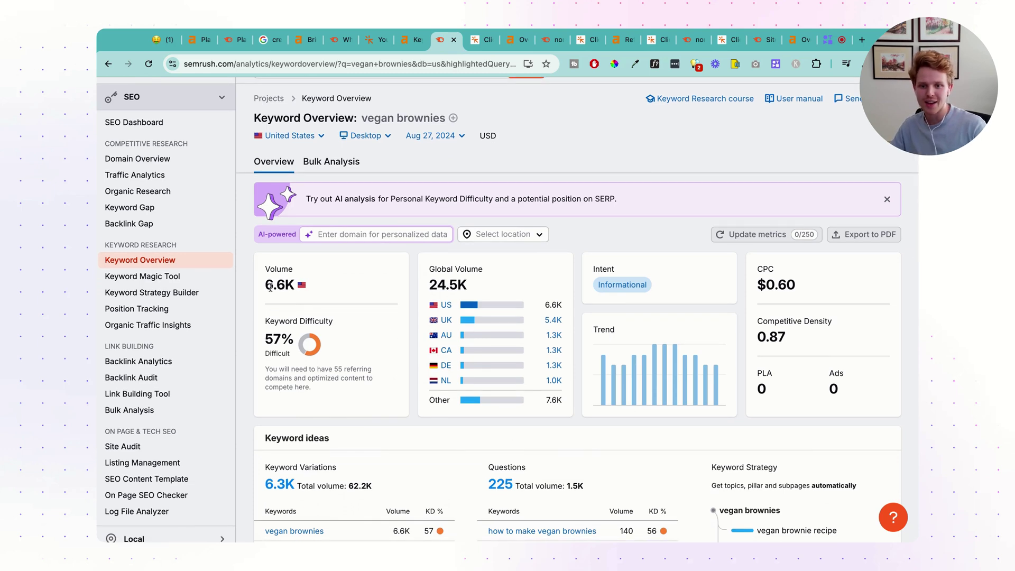
{"action": "left_click_drag", "start_coordinate": [273, 289], "coordinate": [313, 309]}
{"action": "left_click", "coordinate": [314, 307]}
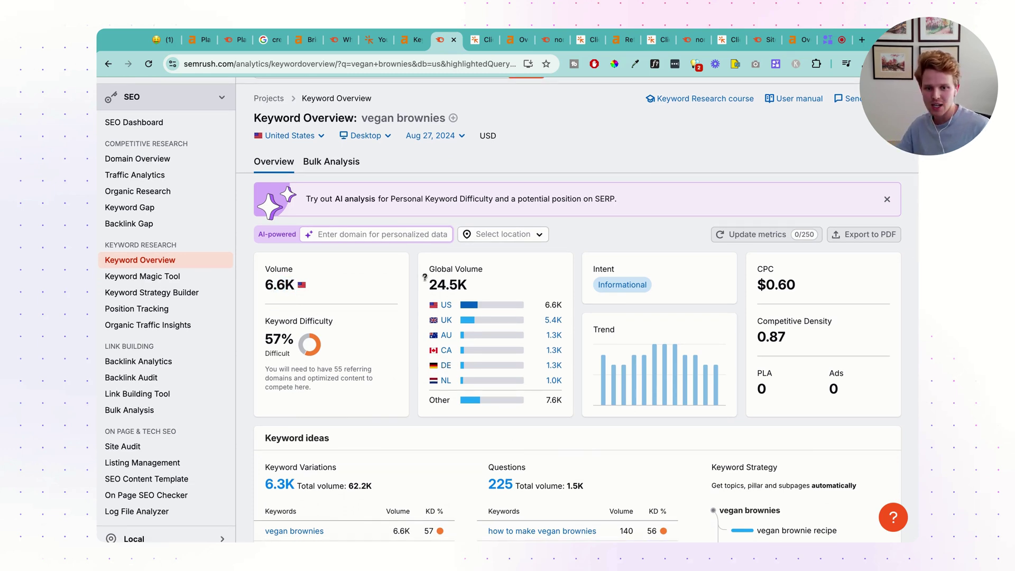
{"action": "scroll", "coordinate": [339, 398], "scroll_direction": "down", "scroll_amount": 5}
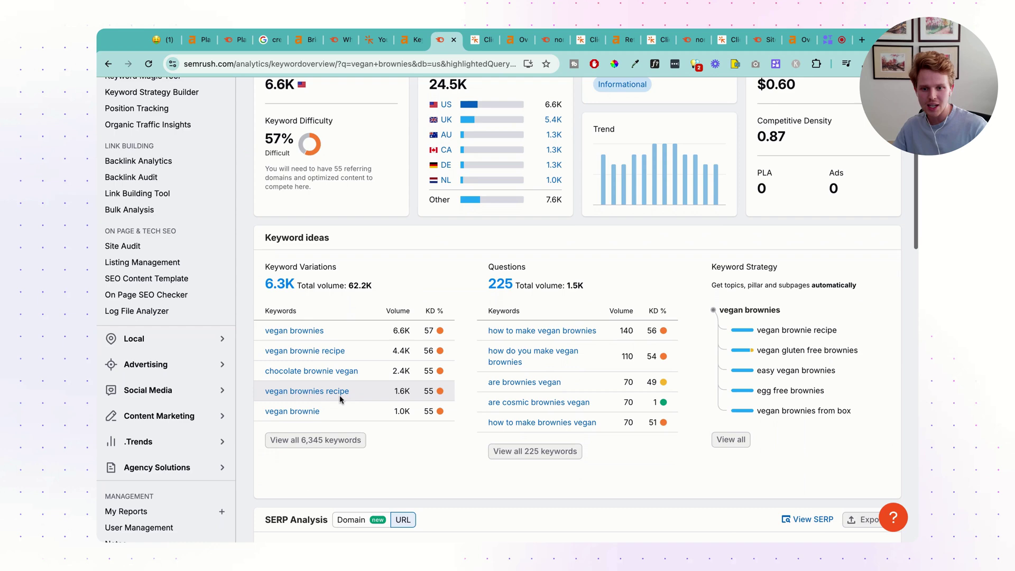
{"action": "scroll", "coordinate": [608, 368], "scroll_direction": "down", "scroll_amount": 3}
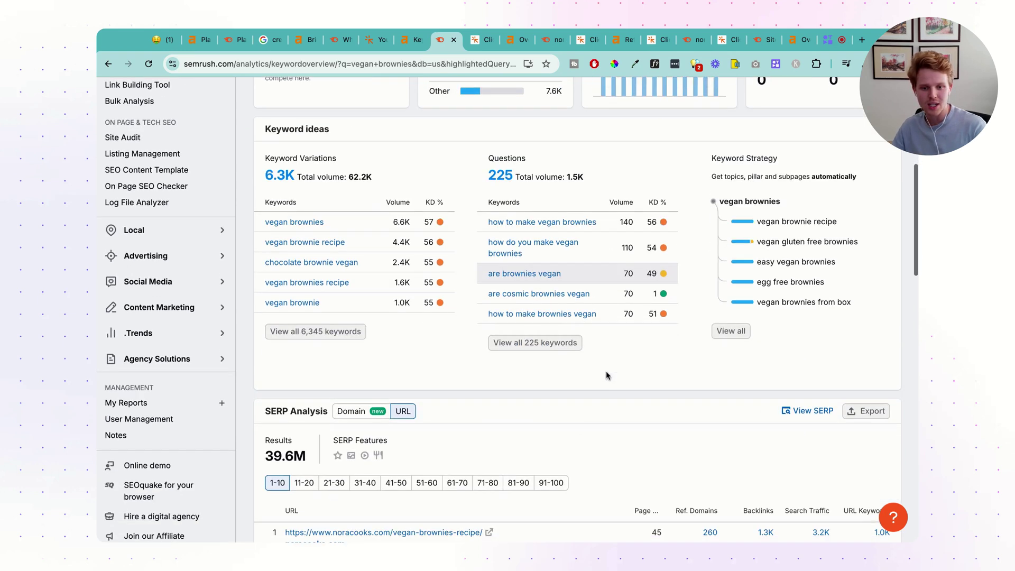
{"action": "scroll", "coordinate": [606, 376], "scroll_direction": "down", "scroll_amount": 10}
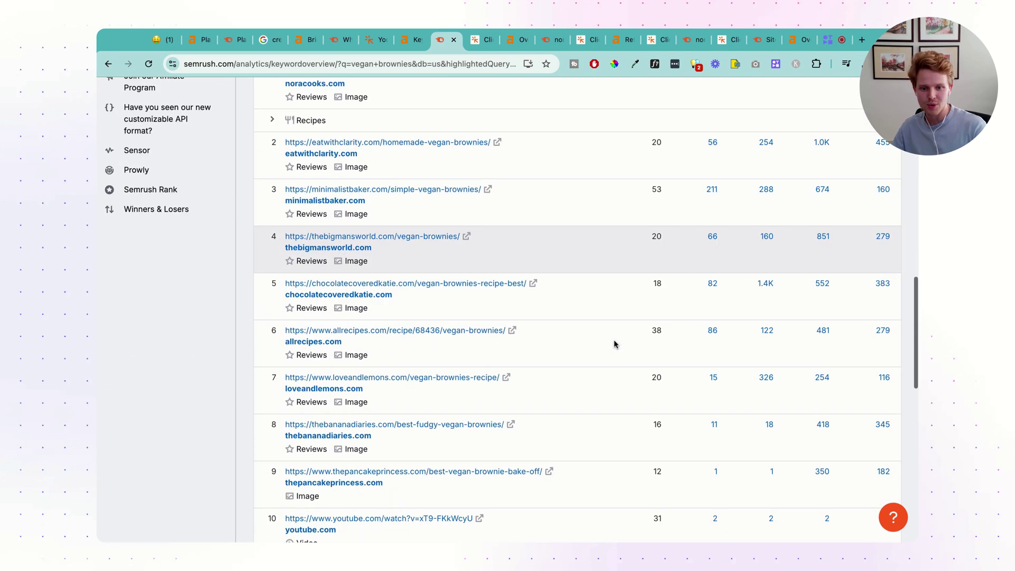
{"action": "scroll", "coordinate": [614, 342], "scroll_direction": "down", "scroll_amount": 4}
{"action": "scroll", "coordinate": [628, 390], "scroll_direction": "up", "scroll_amount": 5}
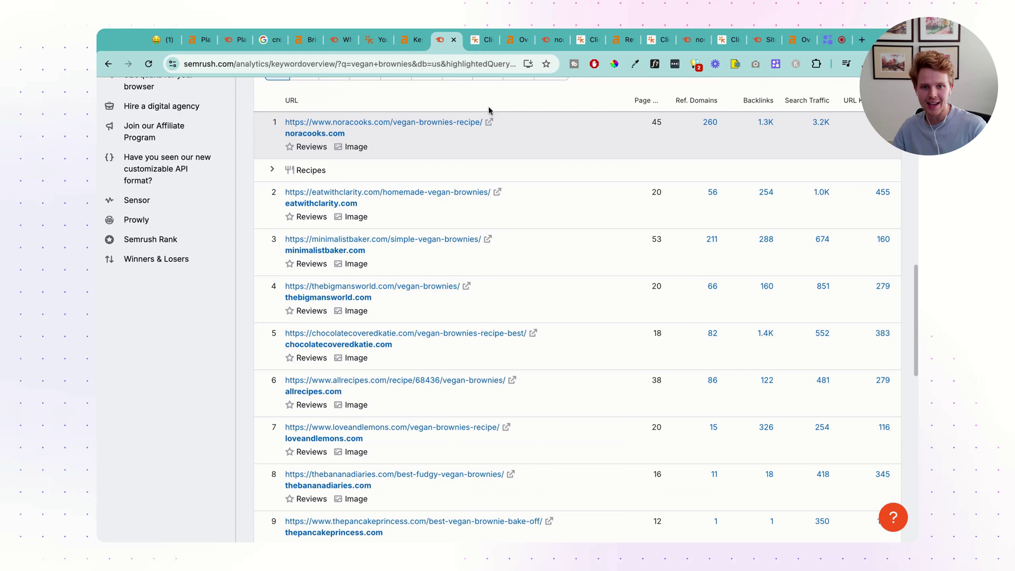
{"action": "left_click", "coordinate": [478, 44]}
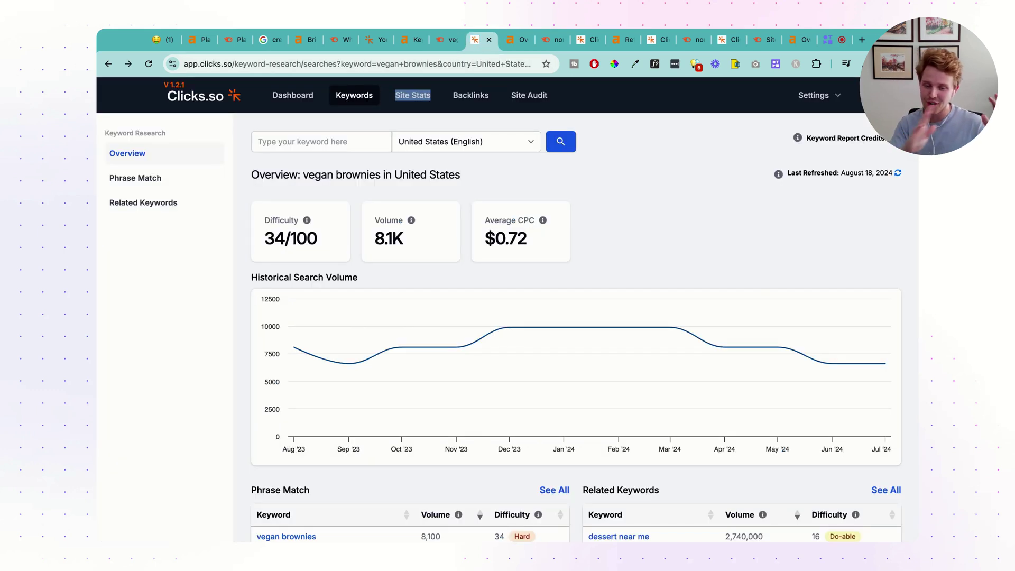
Glance at the Ahrefs and Semrush vegan brownies overviews, then return to Clicks.so
{"action": "left_click", "coordinate": [593, 247]}
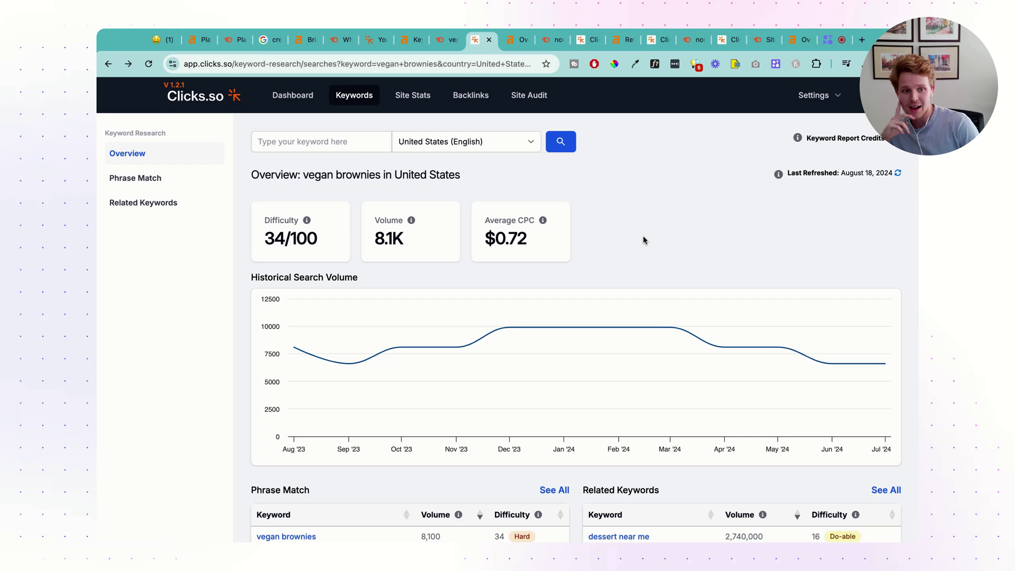
{"action": "scroll", "coordinate": [643, 237], "scroll_direction": "down", "scroll_amount": 1}
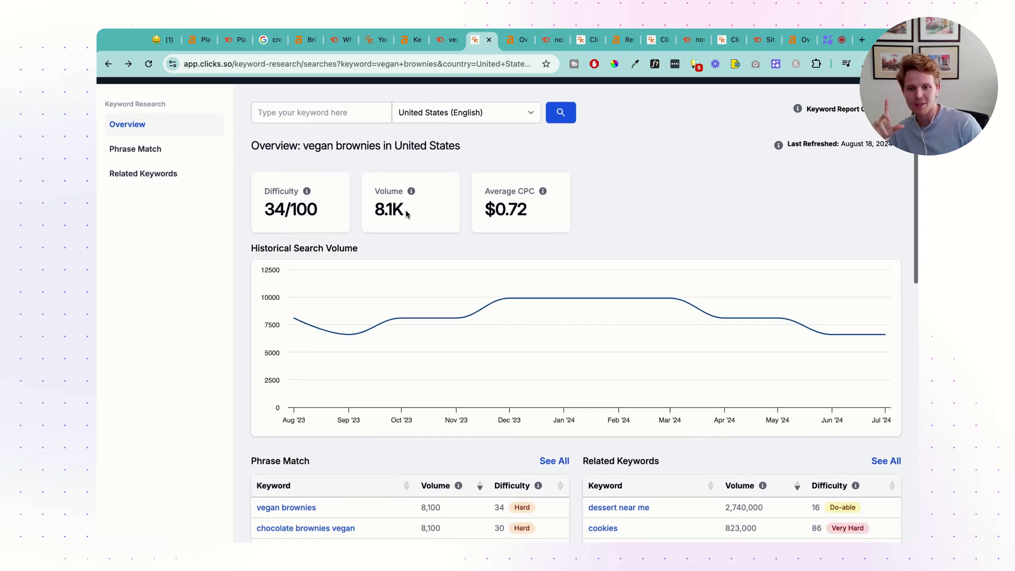
{"action": "scroll", "coordinate": [406, 213], "scroll_direction": "down", "scroll_amount": 1}
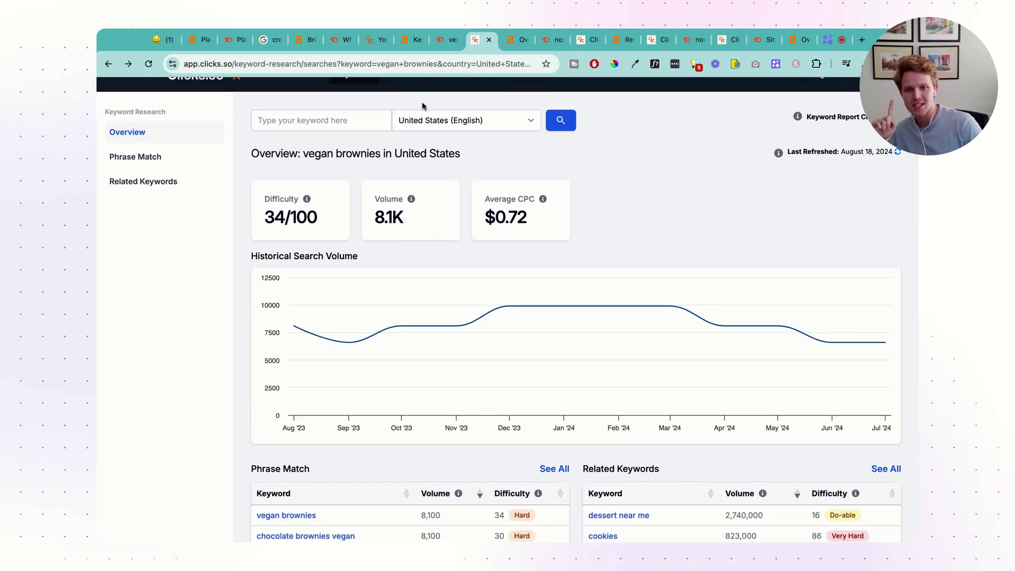
{"action": "left_click", "coordinate": [413, 40]}
{"action": "scroll", "coordinate": [378, 211], "scroll_direction": "up", "scroll_amount": 20}
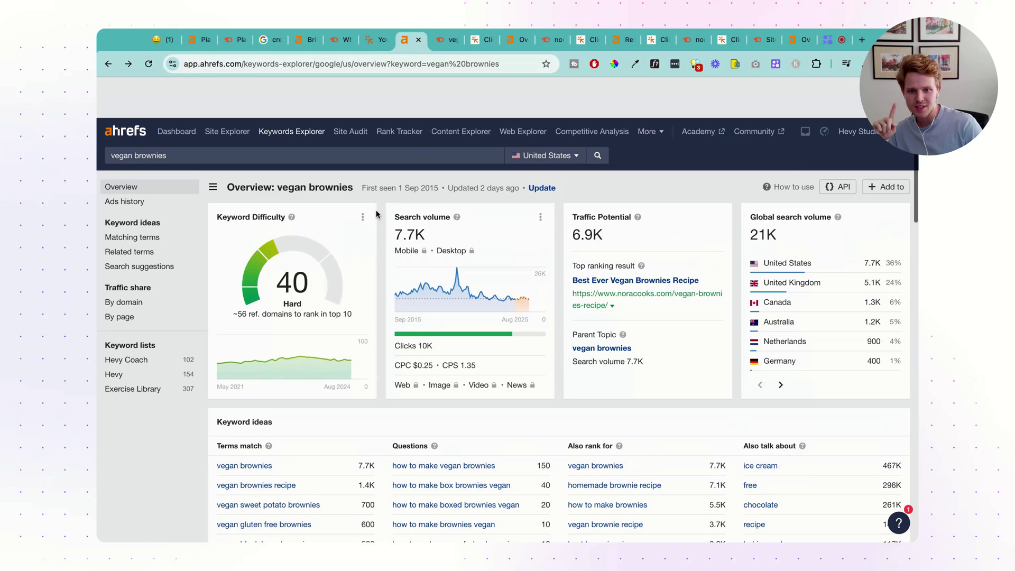
{"action": "left_click", "coordinate": [444, 39]}
{"action": "scroll", "coordinate": [362, 233], "scroll_direction": "up", "scroll_amount": 15}
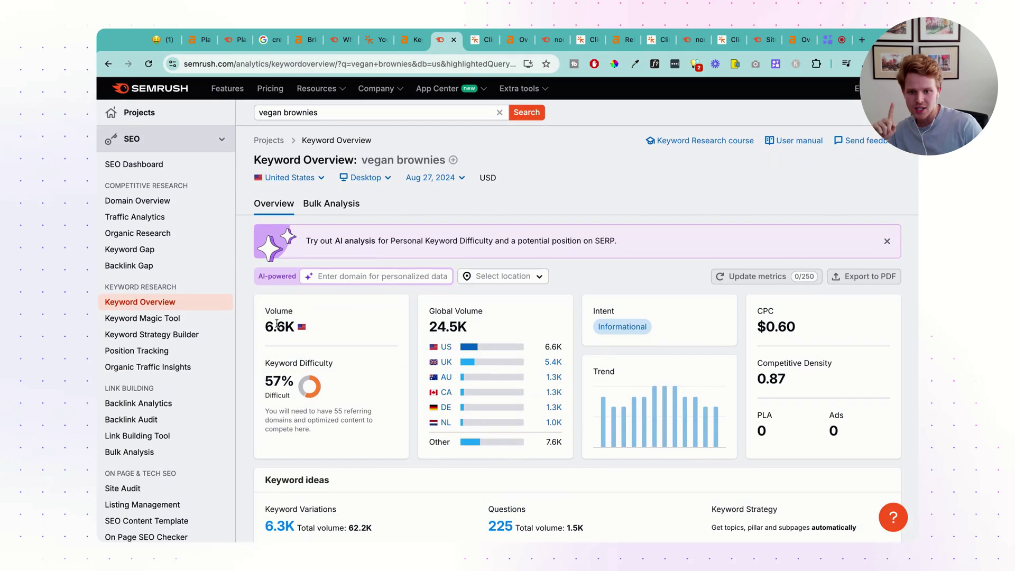
{"action": "left_click", "coordinate": [478, 40]}
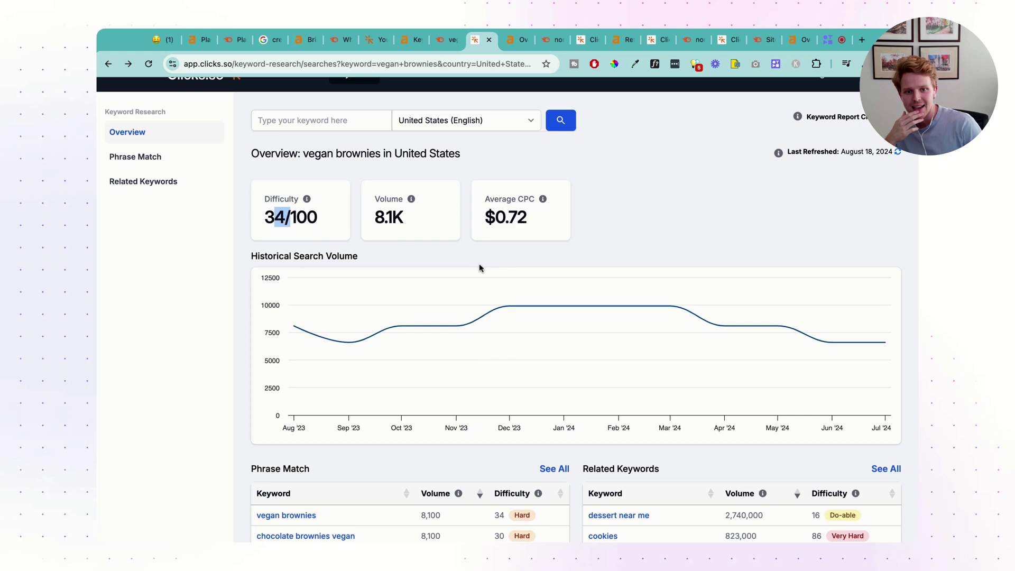
Page the Live SERP Results forward twice, back once, then scroll up toward the Overview
{"action": "scroll", "coordinate": [591, 315], "scroll_direction": "down", "scroll_amount": 4}
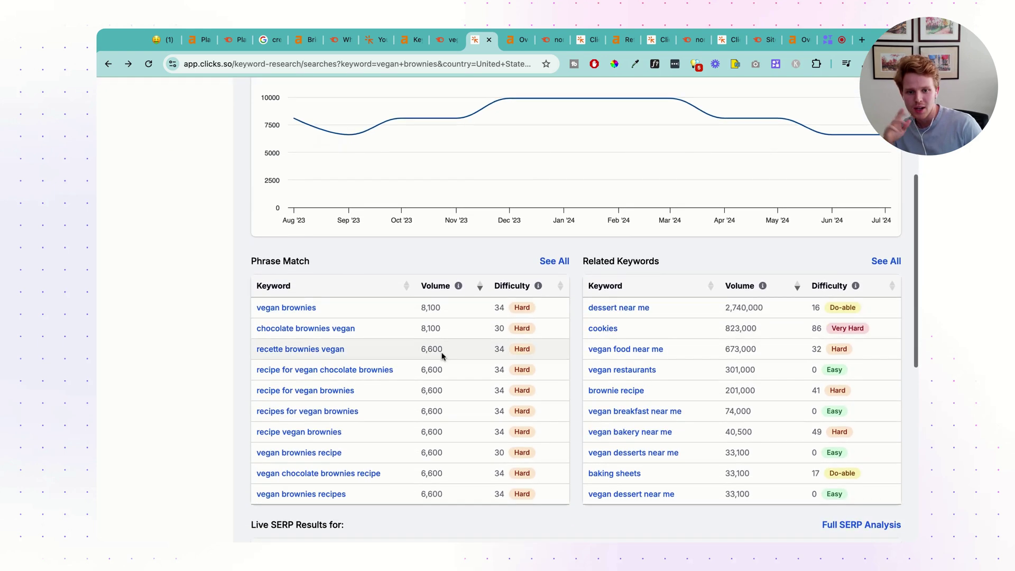
{"action": "scroll", "coordinate": [607, 415], "scroll_direction": "down", "scroll_amount": 1}
{"action": "scroll", "coordinate": [605, 410], "scroll_direction": "down", "scroll_amount": 4}
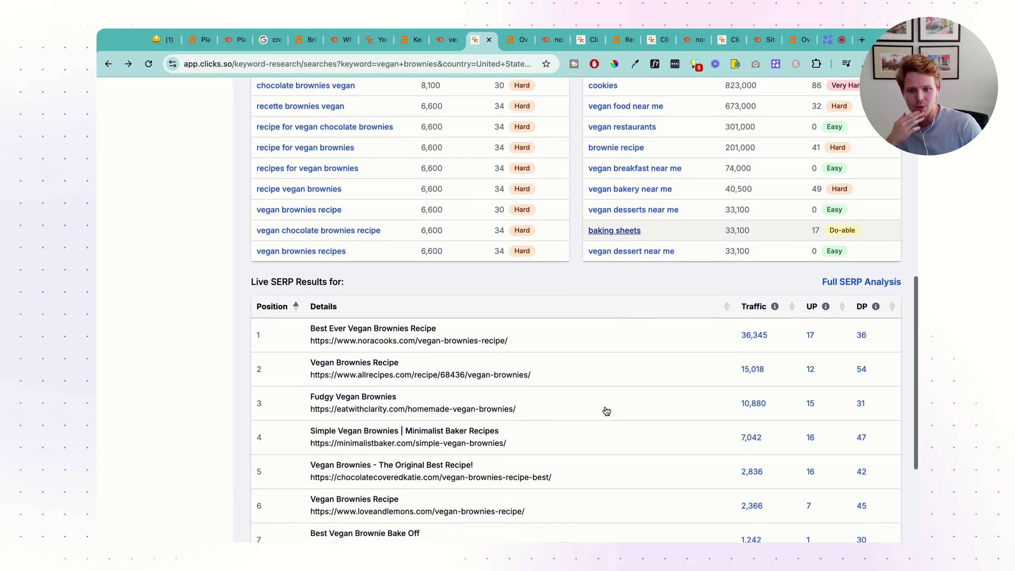
{"action": "scroll", "coordinate": [606, 411], "scroll_direction": "down", "scroll_amount": 3}
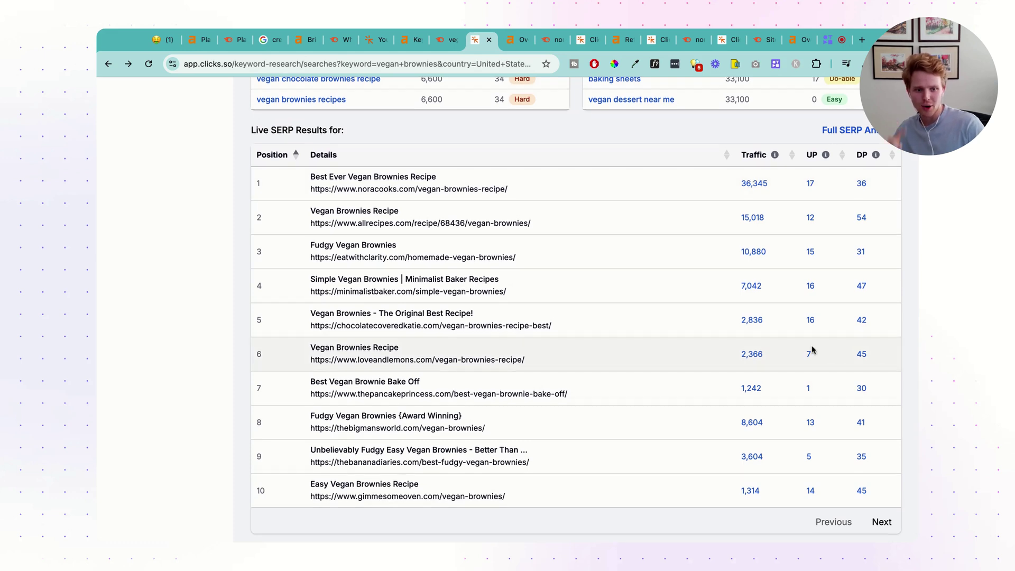
{"action": "left_click", "coordinate": [866, 526]}
{"action": "left_click", "coordinate": [865, 527]}
{"action": "left_click", "coordinate": [832, 521]}
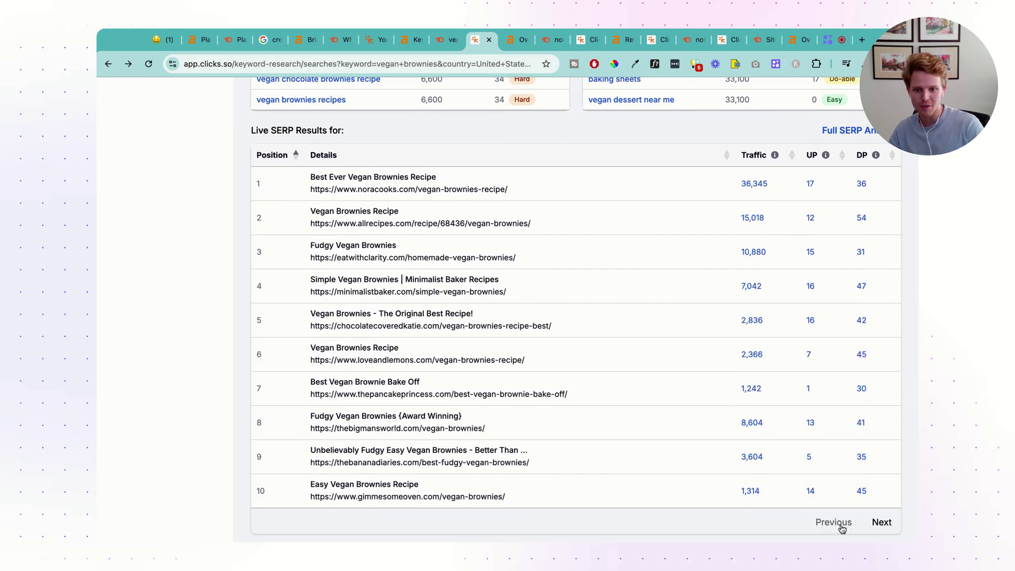
{"action": "scroll", "coordinate": [509, 174], "scroll_direction": "up", "scroll_amount": 10}
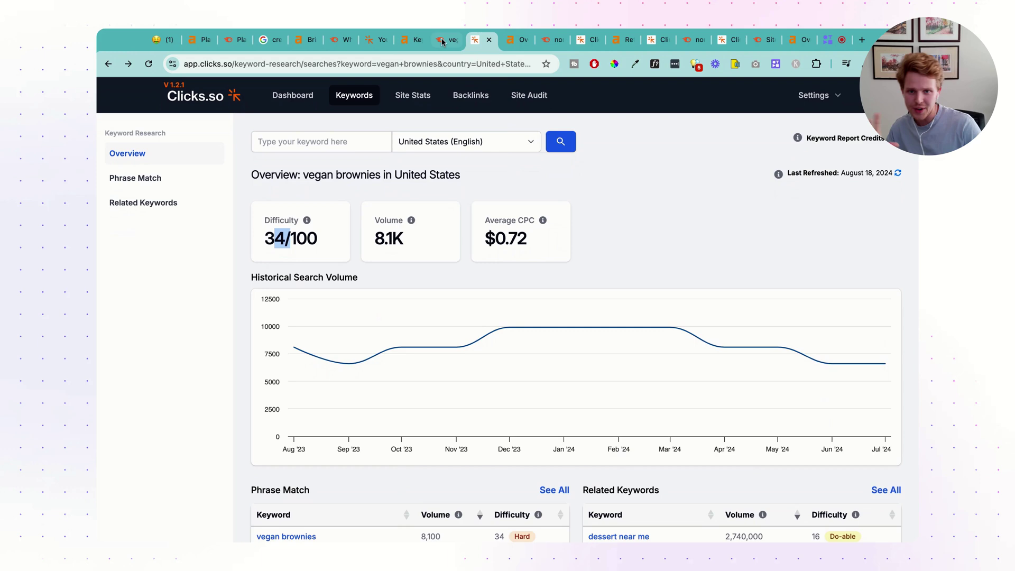
In Ahrefs, open the full list of 1,492 matching terms for vegan brownies
{"action": "left_click", "coordinate": [404, 40]}
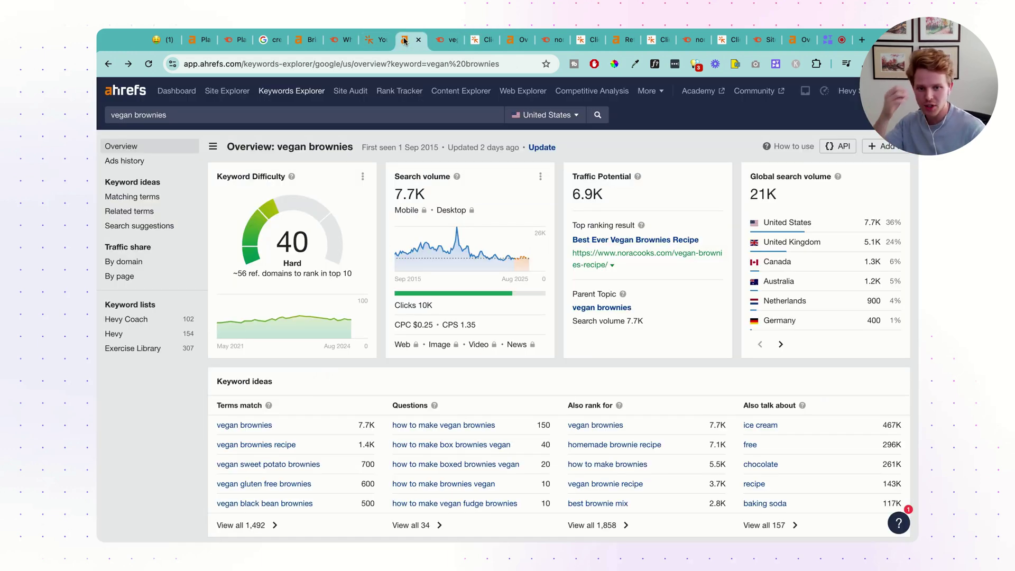
{"action": "scroll", "coordinate": [417, 211], "scroll_direction": "down", "scroll_amount": 2}
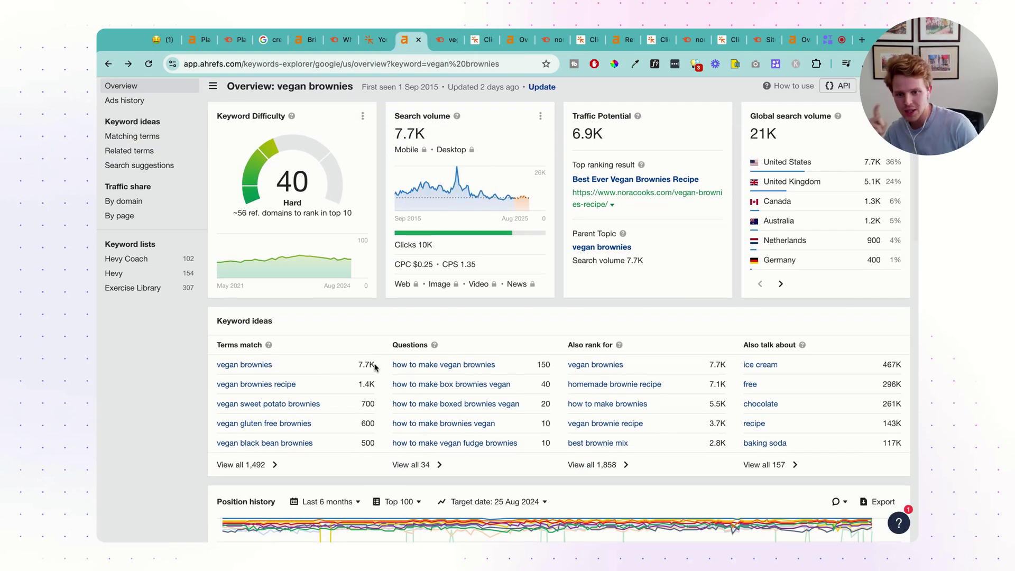
{"action": "scroll", "coordinate": [283, 422], "scroll_direction": "down", "scroll_amount": 1}
{"action": "left_click", "coordinate": [271, 434]}
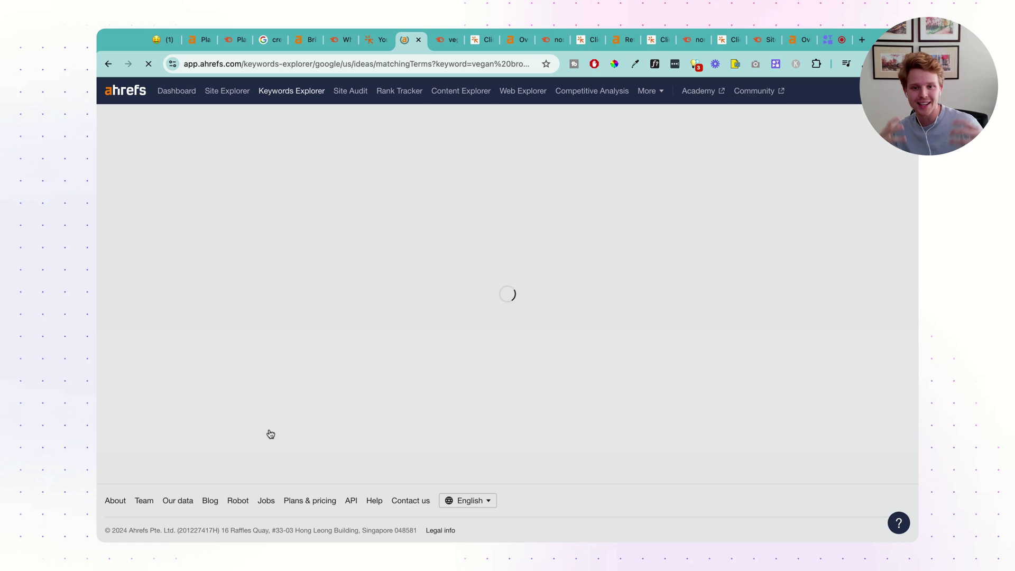
Browse the matching terms, then check Clusters by Parent Topic needs an upgrade and return to Keywords
{"action": "scroll", "coordinate": [469, 341], "scroll_direction": "down", "scroll_amount": 1}
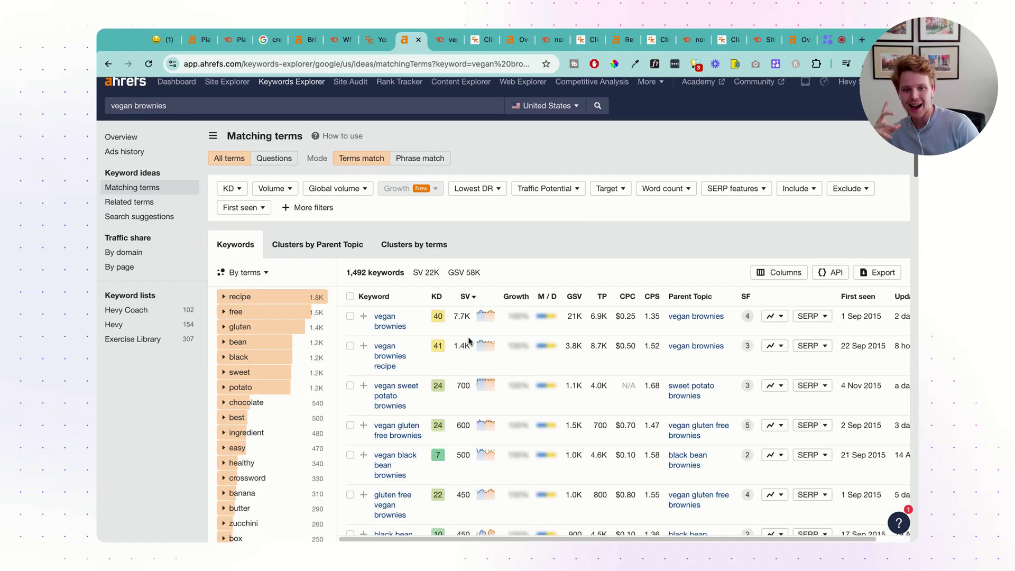
{"action": "scroll", "coordinate": [468, 341], "scroll_direction": "down", "scroll_amount": 3}
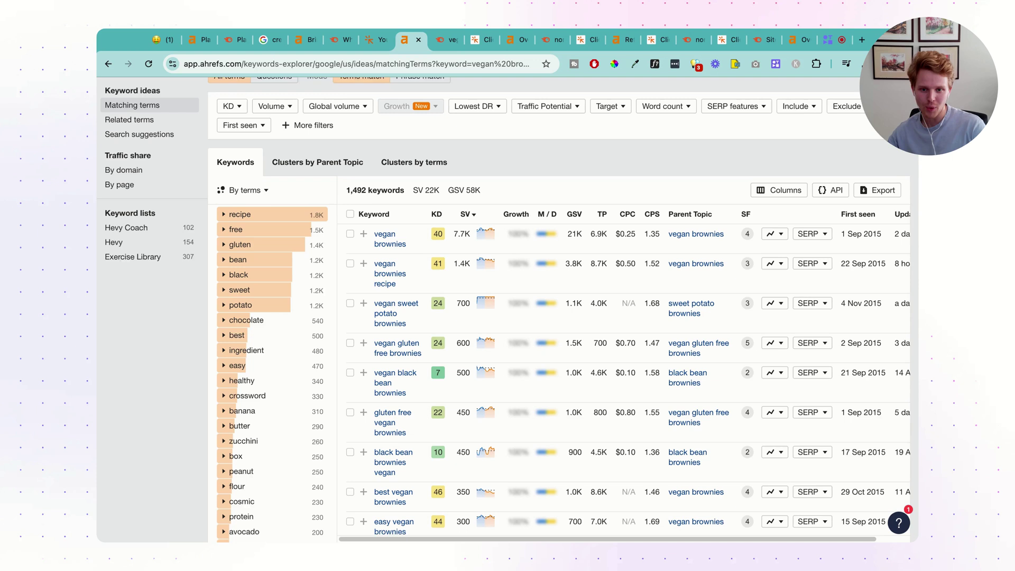
{"action": "scroll", "coordinate": [435, 316], "scroll_direction": "down", "scroll_amount": 1}
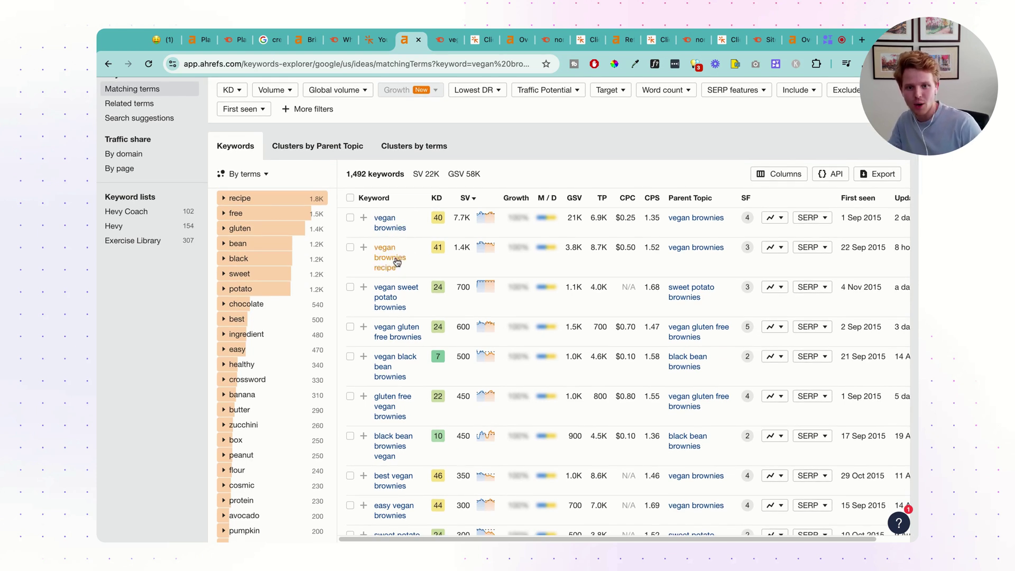
{"action": "scroll", "coordinate": [396, 261], "scroll_direction": "down", "scroll_amount": 1}
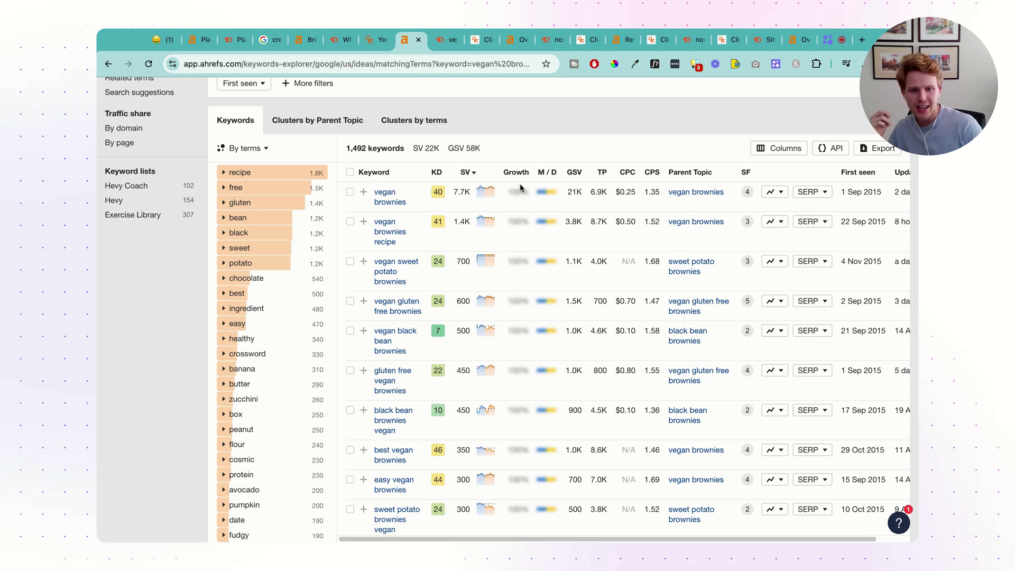
{"action": "mouse_move", "coordinate": [552, 176]}
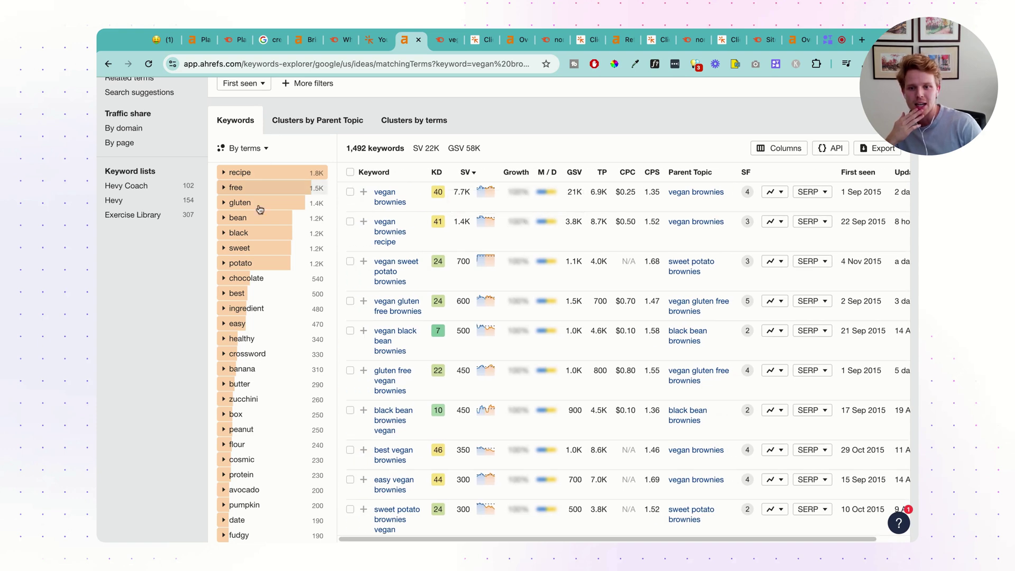
{"action": "scroll", "coordinate": [289, 299], "scroll_direction": "down", "scroll_amount": 2}
{"action": "scroll", "coordinate": [289, 303], "scroll_direction": "up", "scroll_amount": 2}
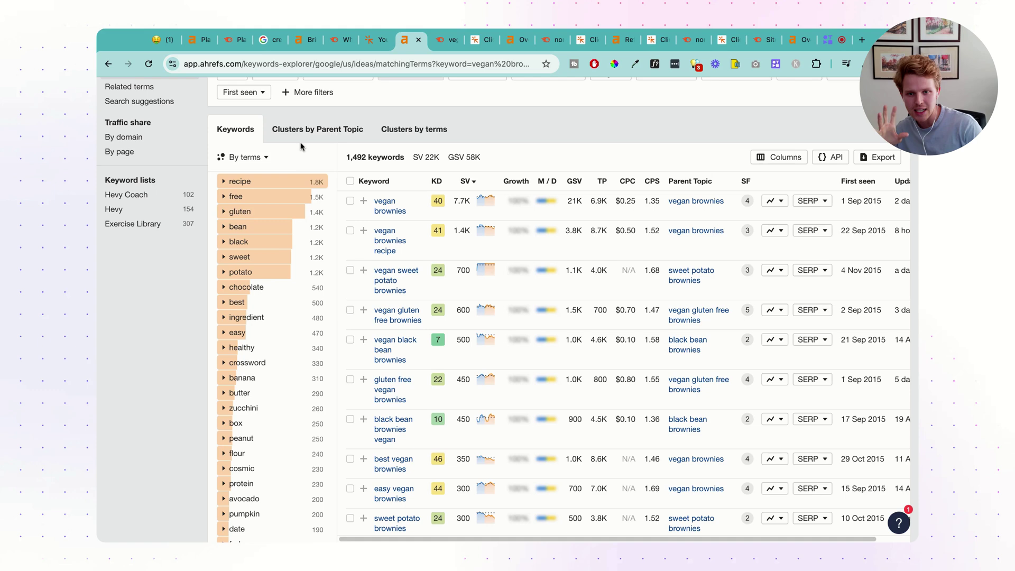
{"action": "left_click", "coordinate": [304, 133]}
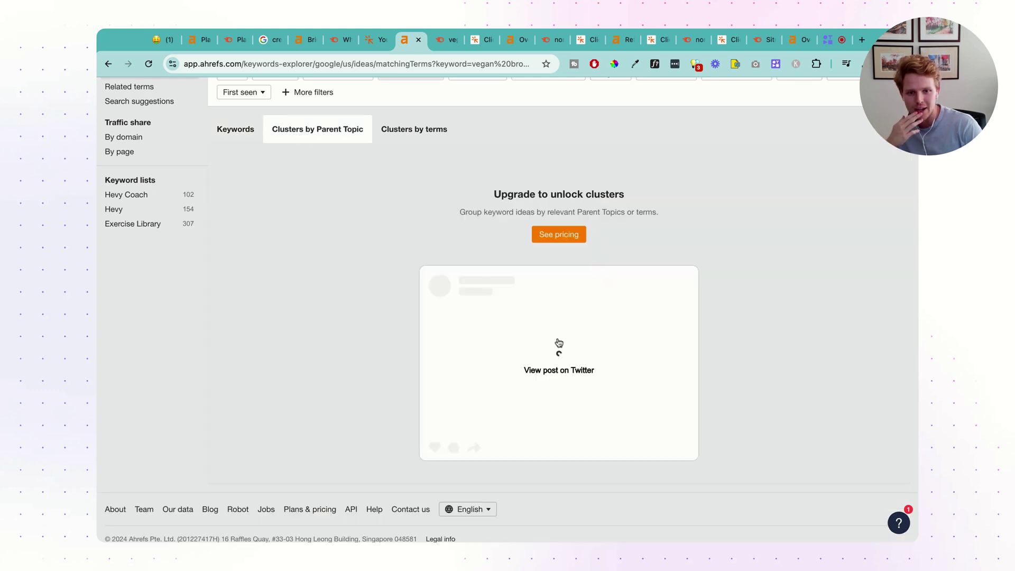
{"action": "left_click", "coordinate": [250, 136]}
In Semrush, open all 6,345 vegan brownies keyword variations
{"action": "left_click", "coordinate": [443, 40]}
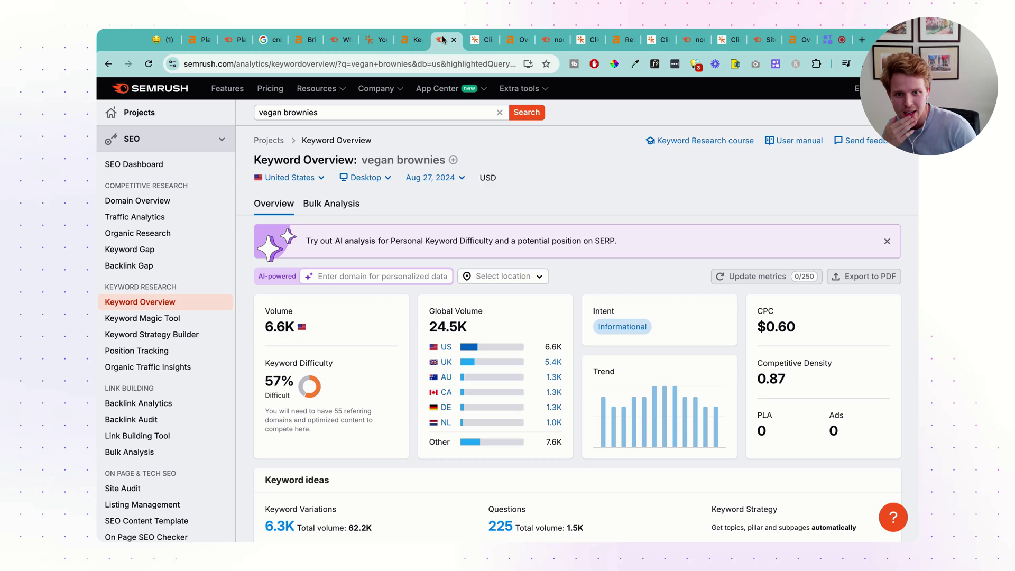
{"action": "scroll", "coordinate": [402, 343], "scroll_direction": "down", "scroll_amount": 5}
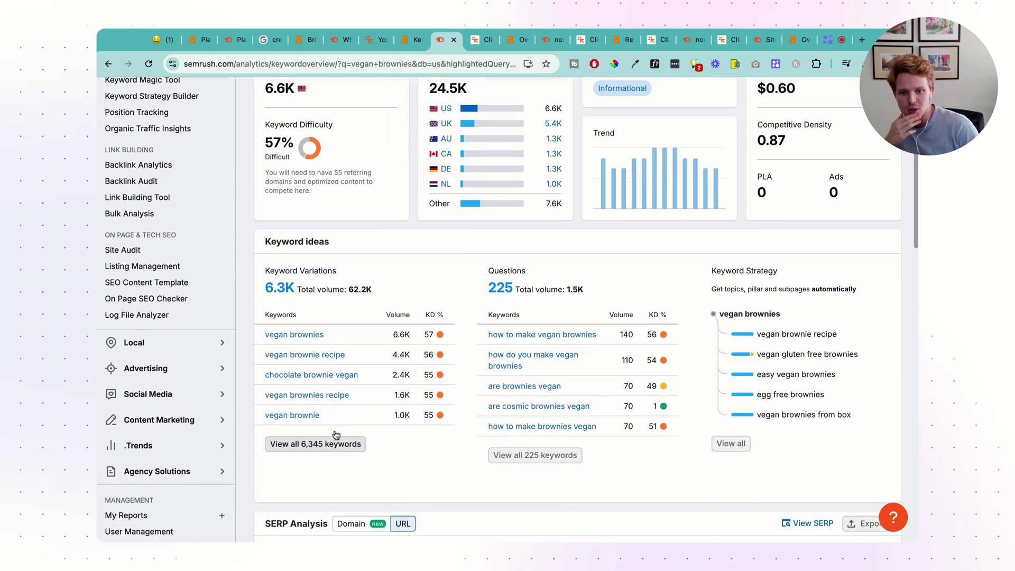
{"action": "left_click", "coordinate": [335, 447]}
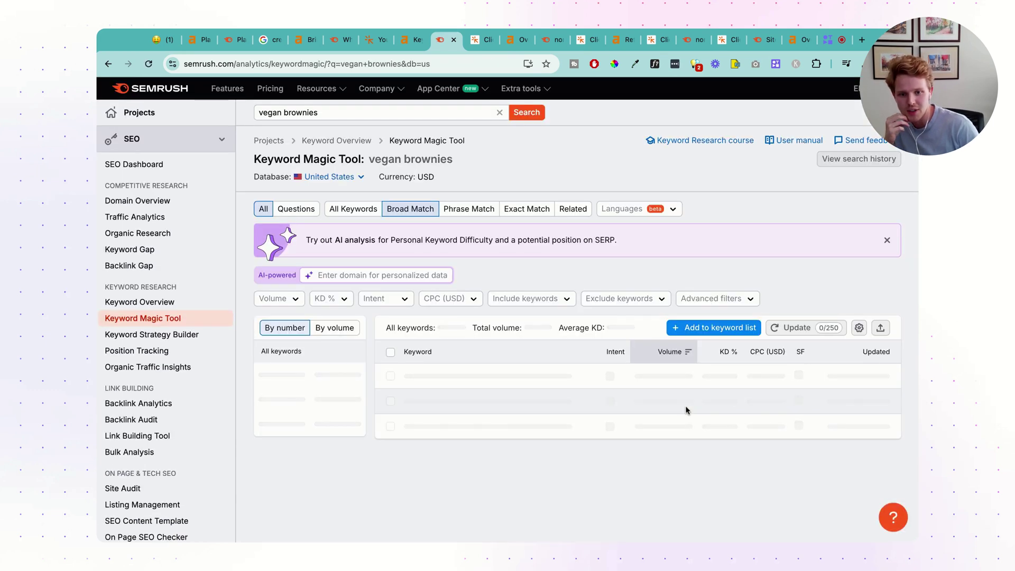
{"action": "scroll", "coordinate": [685, 411], "scroll_direction": "down", "scroll_amount": 1}
{"action": "scroll", "coordinate": [551, 312], "scroll_direction": "down", "scroll_amount": 4}
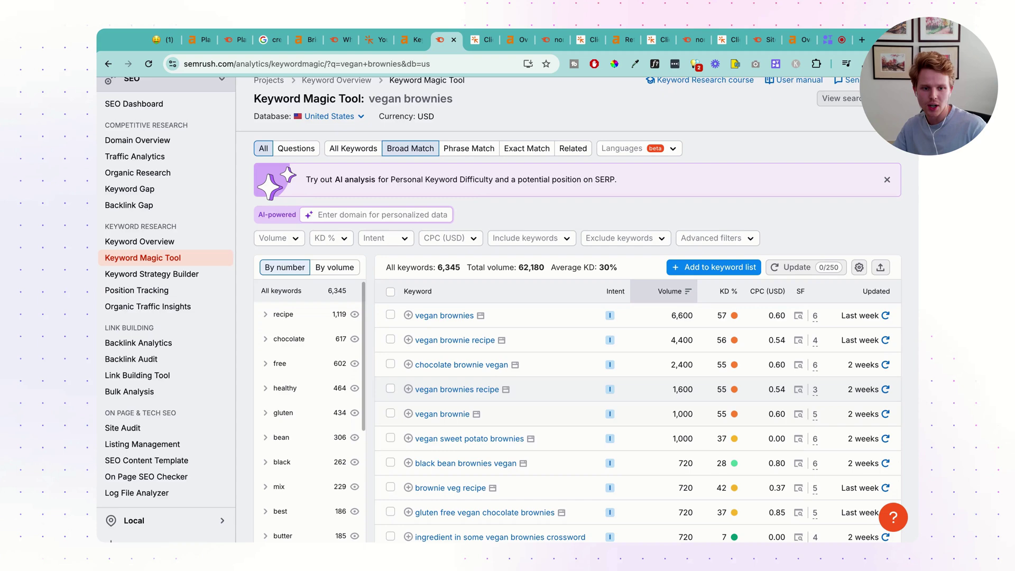
{"action": "scroll", "coordinate": [551, 312], "scroll_direction": "up", "scroll_amount": 1}
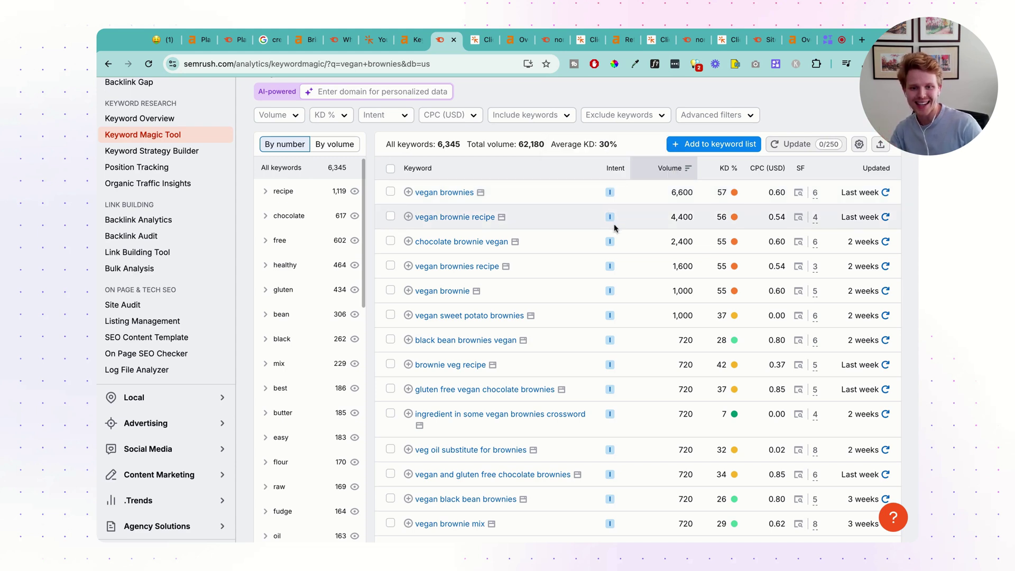
View the detail overview for 'chocolate brownie vegan', close it and return to Ahrefs' matching terms
{"action": "mouse_move", "coordinate": [615, 222]}
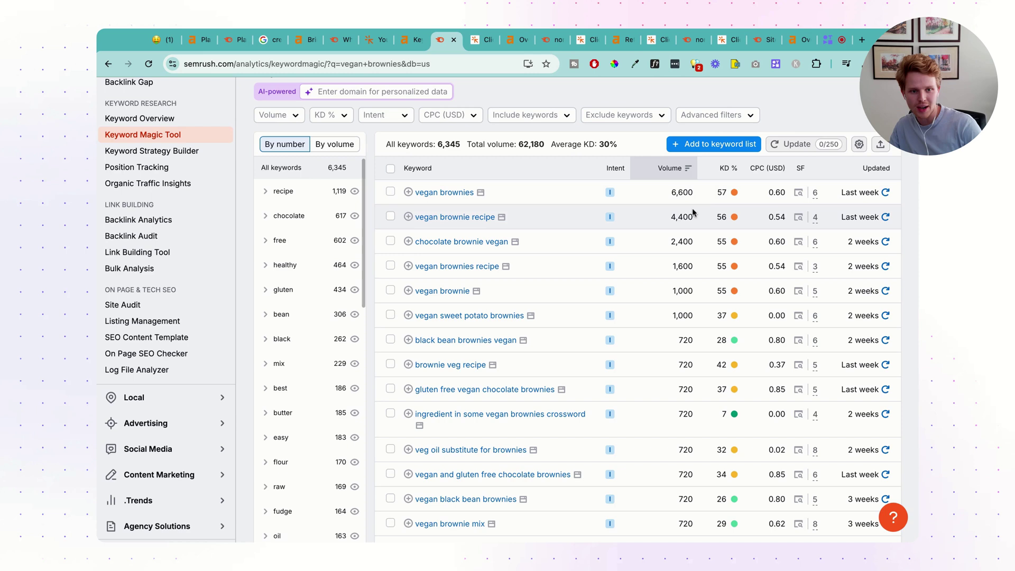
{"action": "mouse_move", "coordinate": [727, 187]}
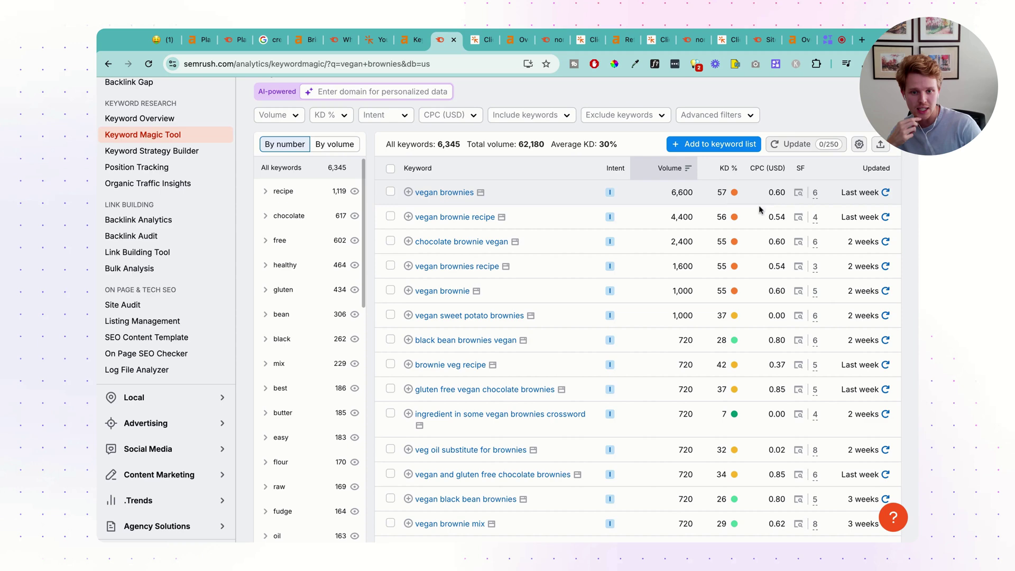
{"action": "scroll", "coordinate": [597, 239], "scroll_direction": "down", "scroll_amount": 1}
{"action": "left_click", "coordinate": [516, 220]}
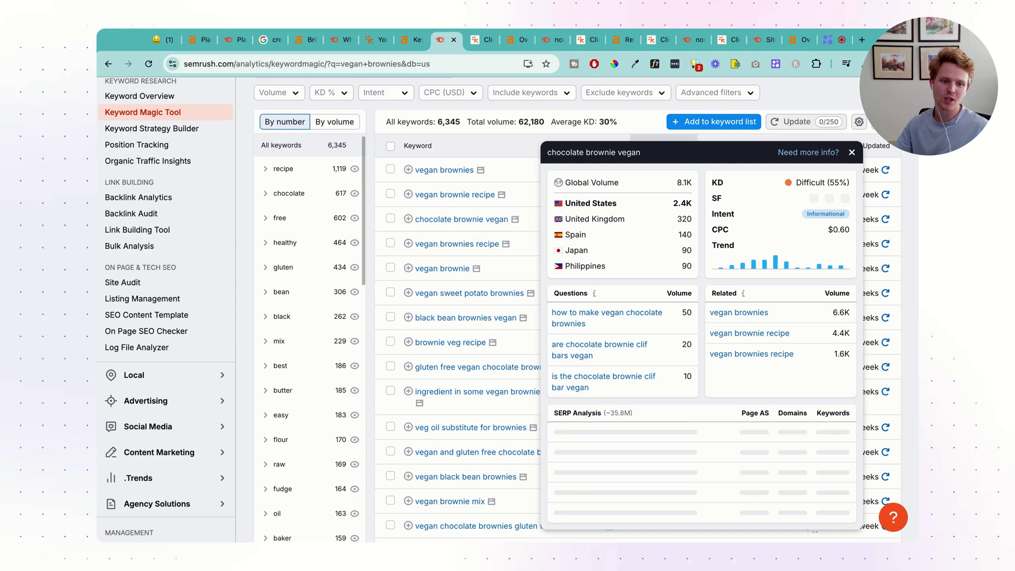
{"action": "left_click", "coordinate": [852, 152]}
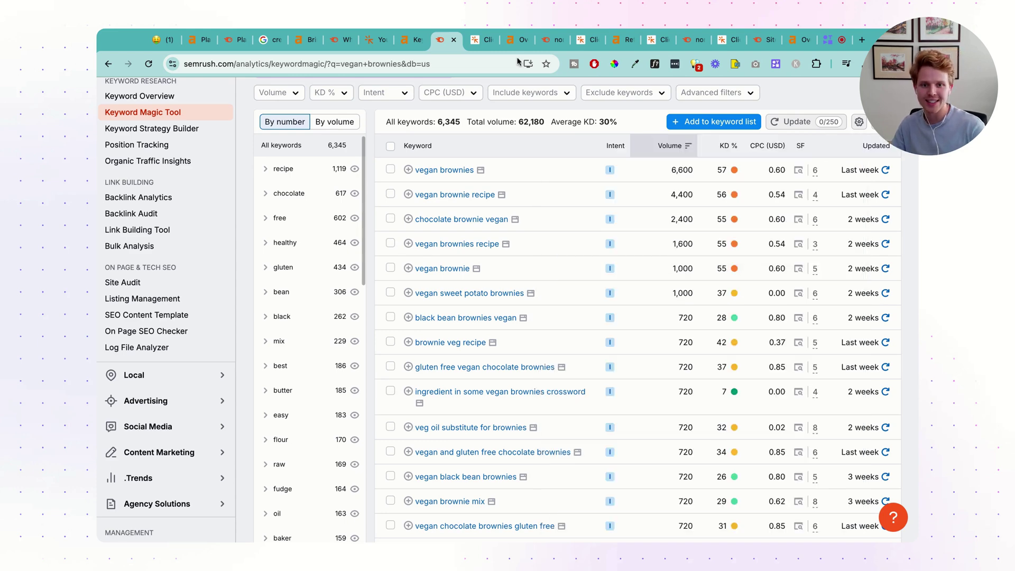
{"action": "left_click", "coordinate": [417, 41]}
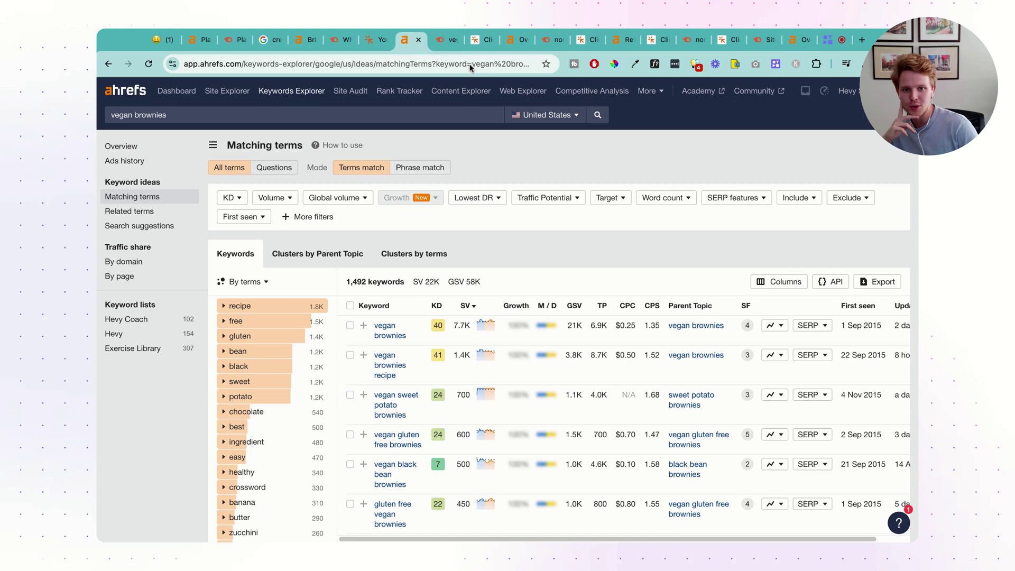
In Clicks.so, open the full Phrase Match keyword list and check its export options
{"action": "left_click", "coordinate": [478, 39]}
{"action": "scroll", "coordinate": [463, 364], "scroll_direction": "down", "scroll_amount": 4}
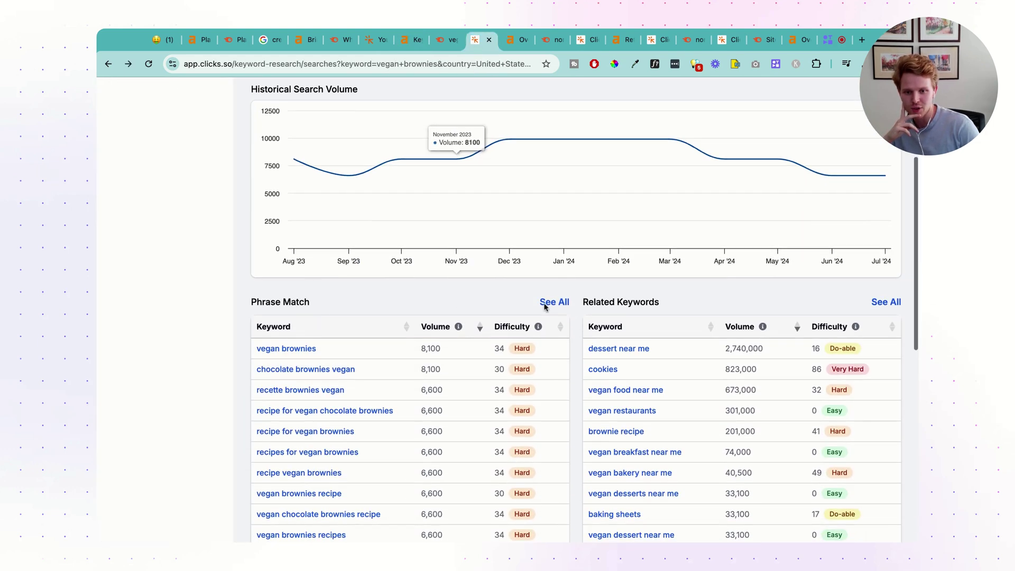
{"action": "left_click", "coordinate": [547, 304]}
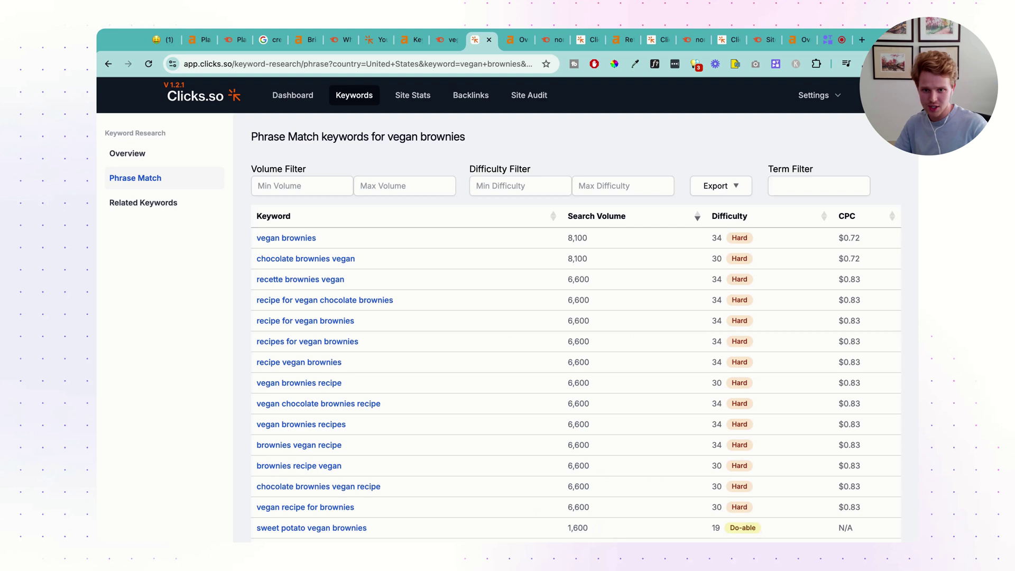
{"action": "scroll", "coordinate": [723, 213], "scroll_direction": "down", "scroll_amount": 1}
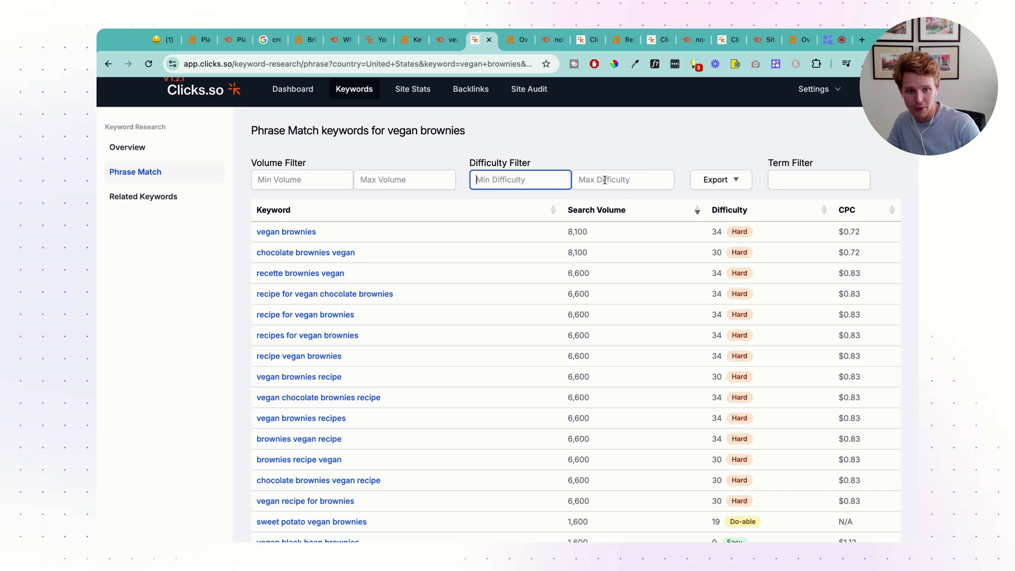
{"action": "left_click", "coordinate": [737, 178]}
{"action": "left_click", "coordinate": [644, 152]}
{"action": "scroll", "coordinate": [645, 260], "scroll_direction": "down", "scroll_amount": 5}
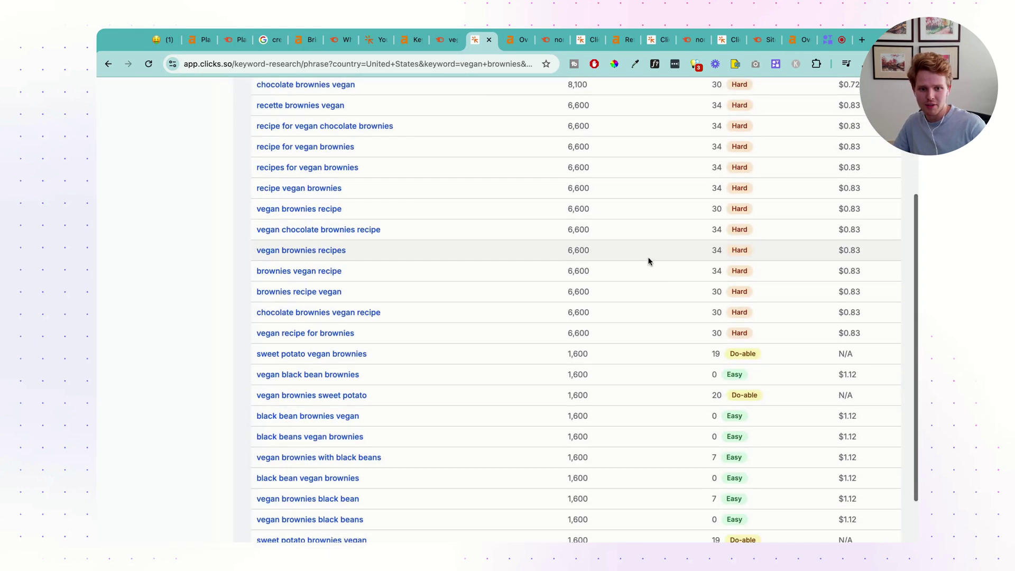
{"action": "scroll", "coordinate": [662, 277], "scroll_direction": "up", "scroll_amount": 1}
{"action": "scroll", "coordinate": [663, 279], "scroll_direction": "up", "scroll_amount": 3}
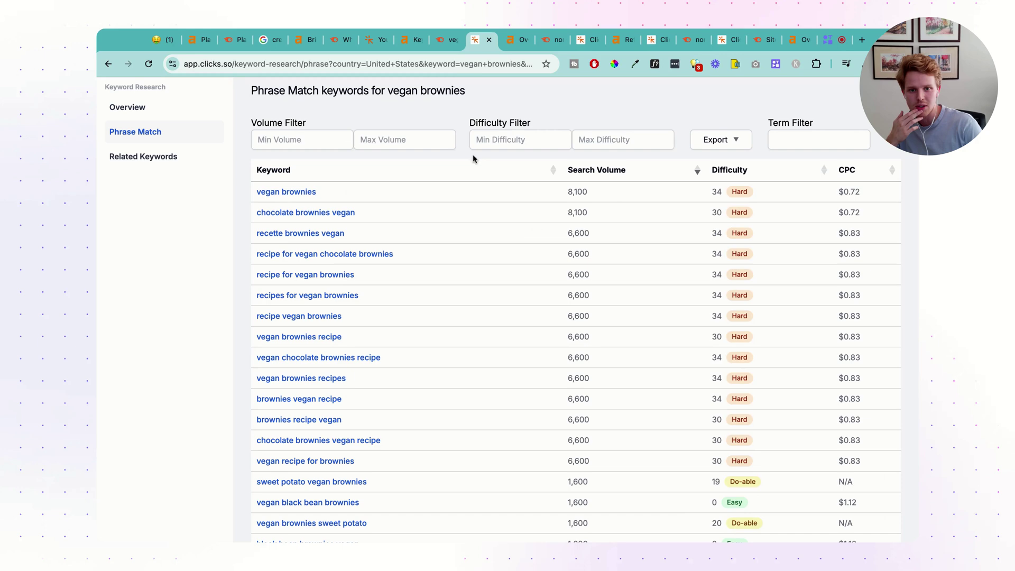
Compare Ahrefs' matching terms with Semrush's vegan brownies keyword results, then bring up Ahrefs' noracooks.com overview
{"action": "left_click", "coordinate": [412, 41]}
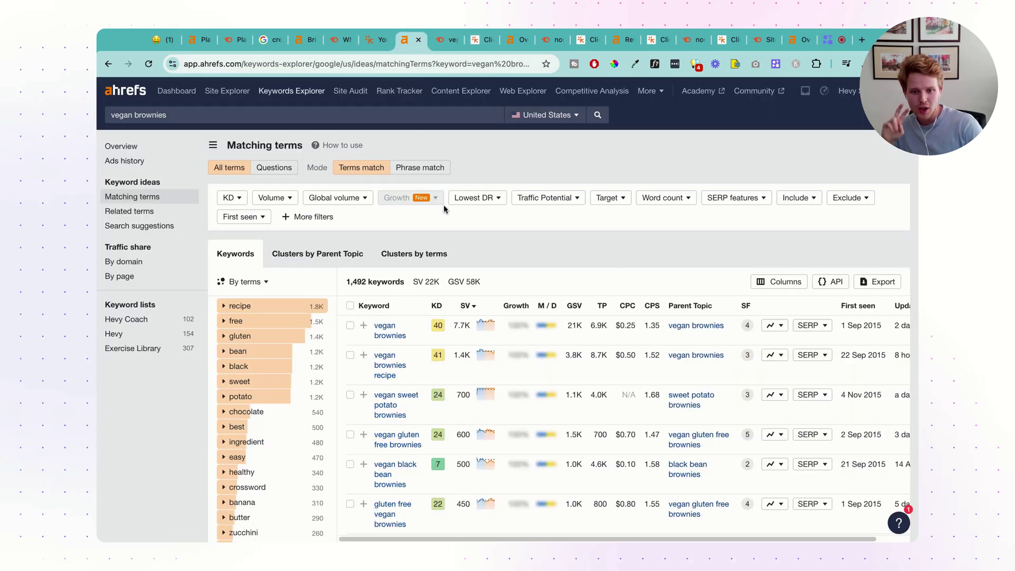
{"action": "scroll", "coordinate": [461, 262], "scroll_direction": "down", "scroll_amount": 4}
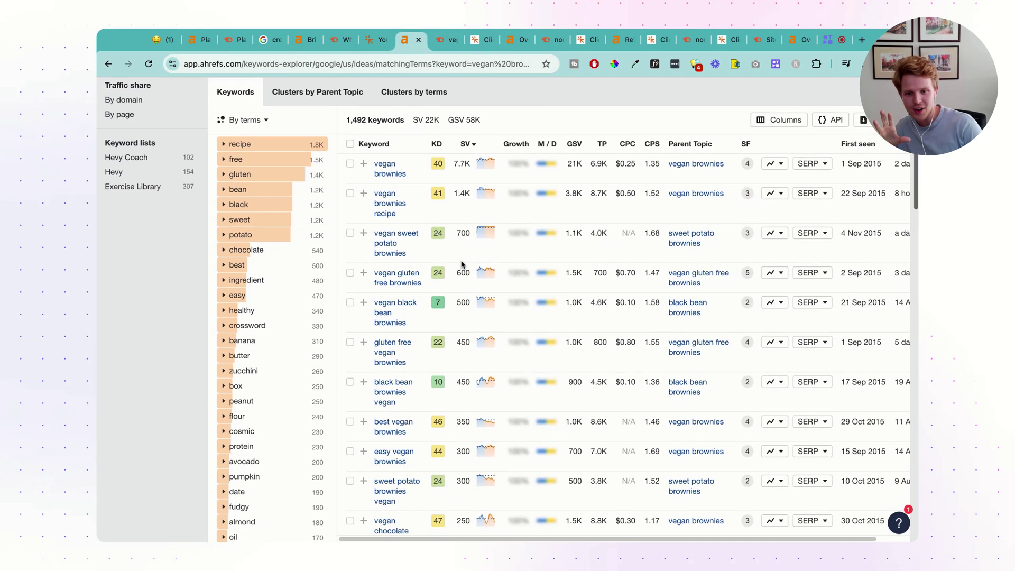
{"action": "scroll", "coordinate": [461, 264], "scroll_direction": "up", "scroll_amount": 4}
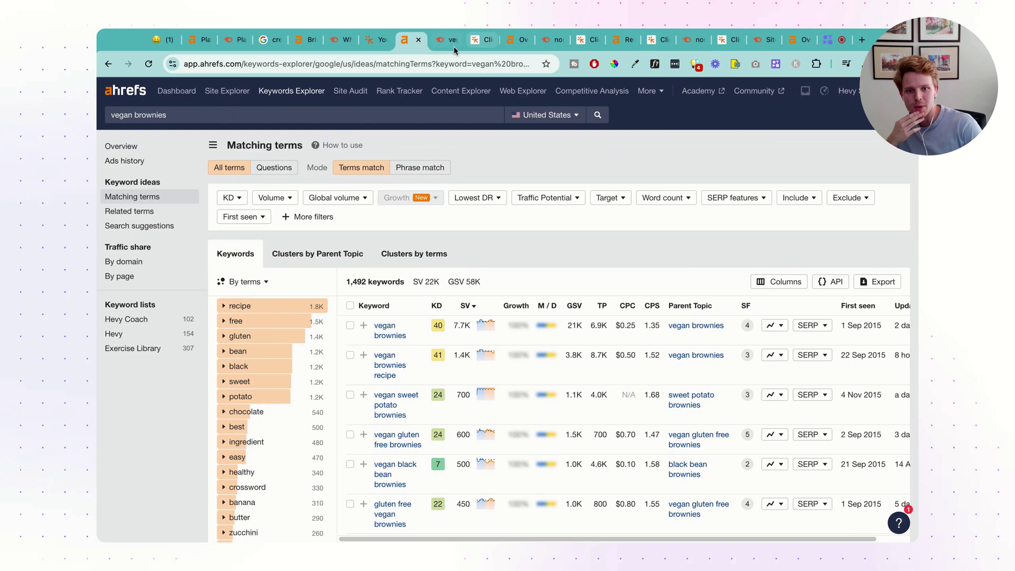
{"action": "left_click", "coordinate": [446, 40]}
{"action": "scroll", "coordinate": [434, 254], "scroll_direction": "up", "scroll_amount": 1}
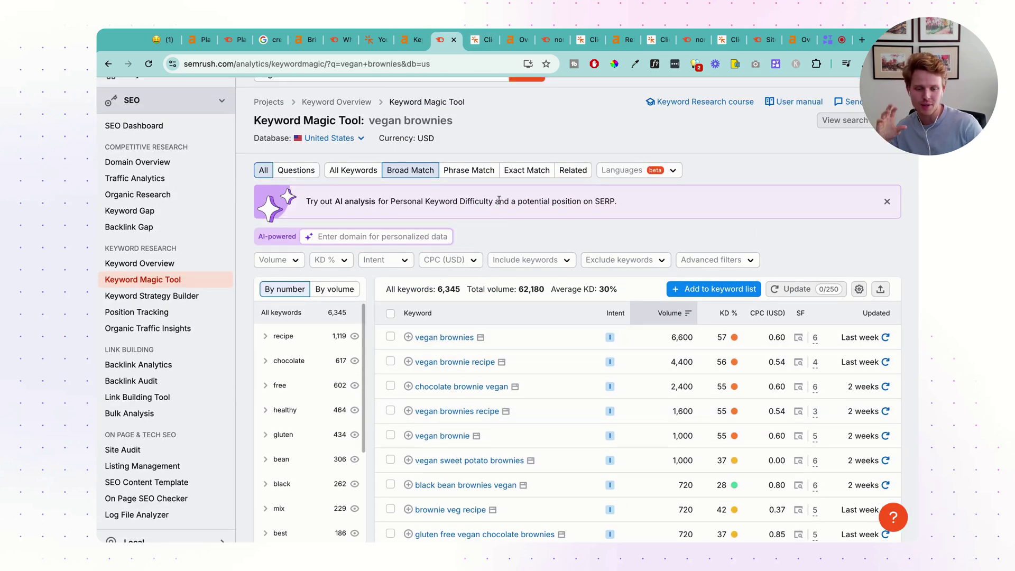
{"action": "scroll", "coordinate": [499, 201], "scroll_direction": "up", "scroll_amount": 1}
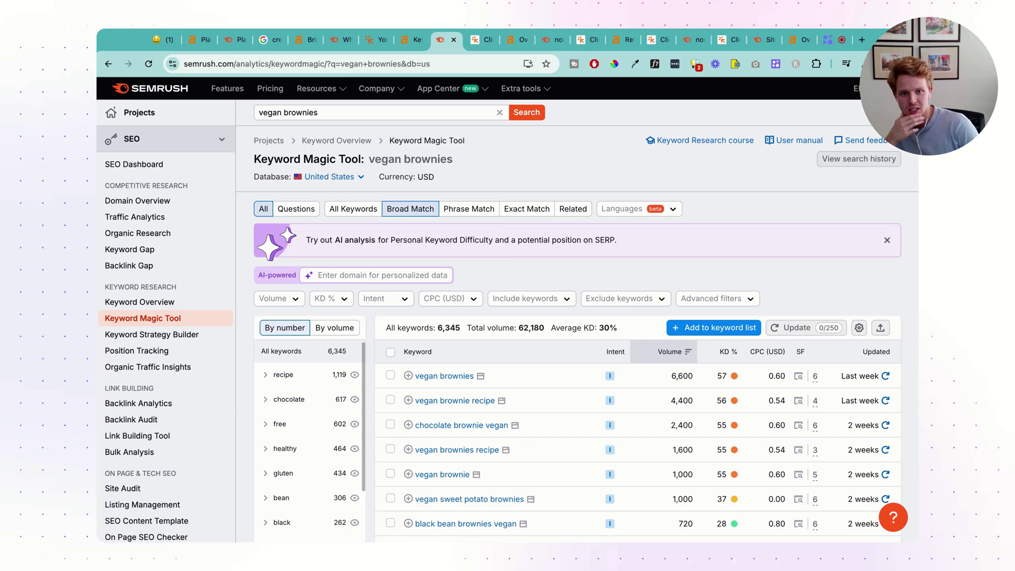
{"action": "left_click", "coordinate": [519, 41]}
{"action": "scroll", "coordinate": [500, 122], "scroll_direction": "up", "scroll_amount": 1}
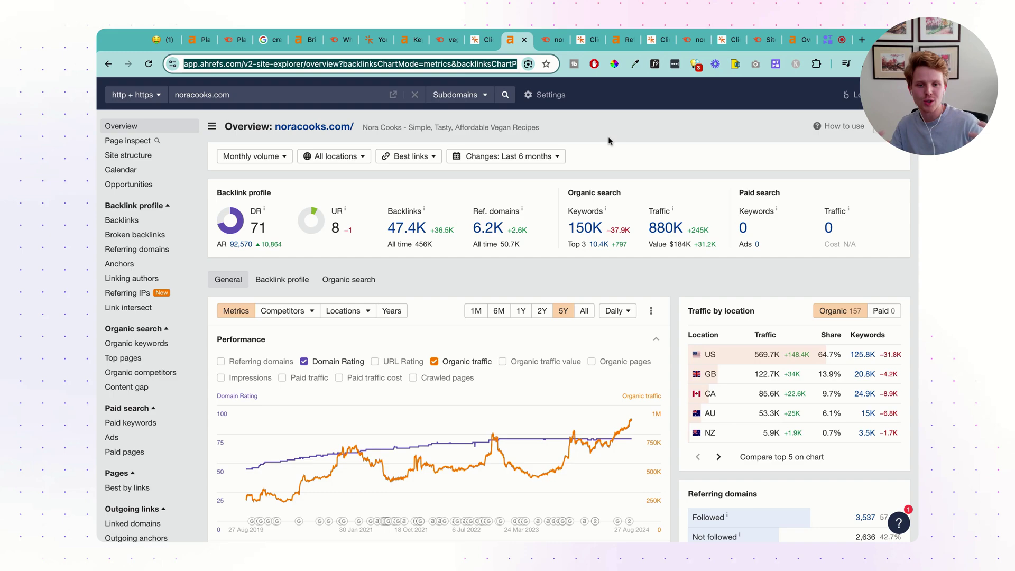
{"action": "scroll", "coordinate": [576, 170], "scroll_direction": "down", "scroll_amount": 1}
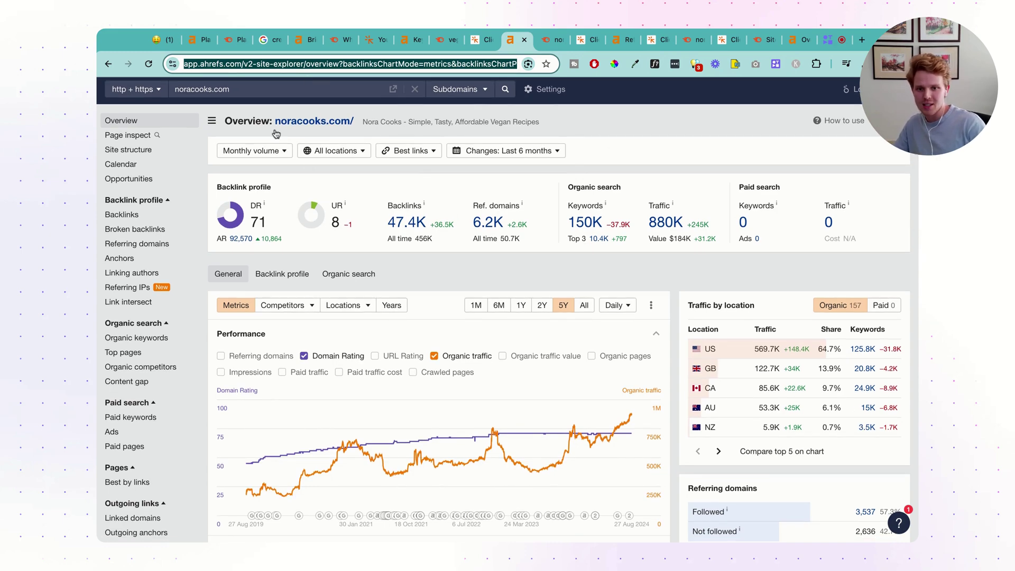
{"action": "scroll", "coordinate": [300, 182], "scroll_direction": "down", "scroll_amount": 10}
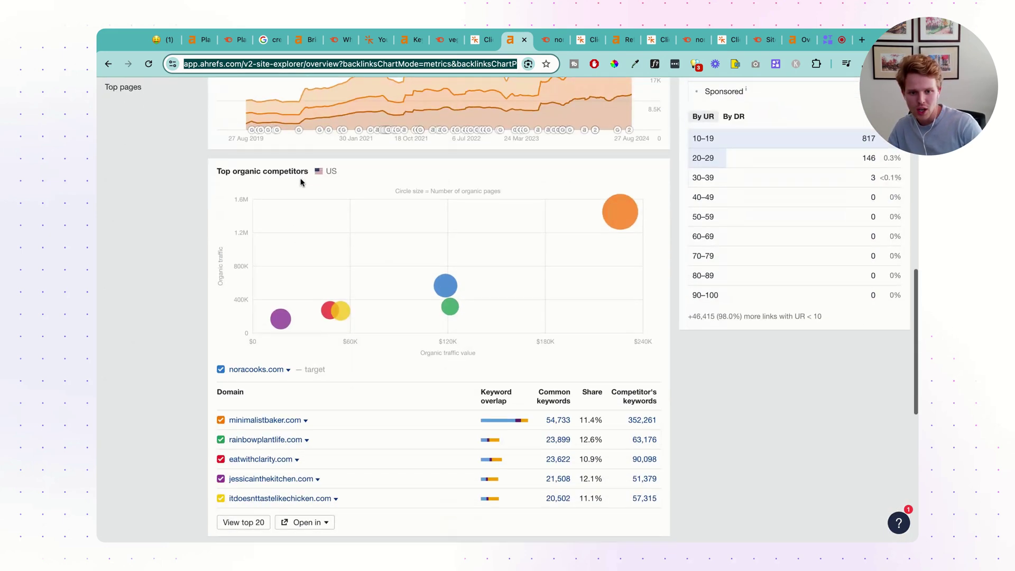
{"action": "scroll", "coordinate": [300, 182], "scroll_direction": "up", "scroll_amount": 6}
{"action": "scroll", "coordinate": [300, 181], "scroll_direction": "up", "scroll_amount": 10}
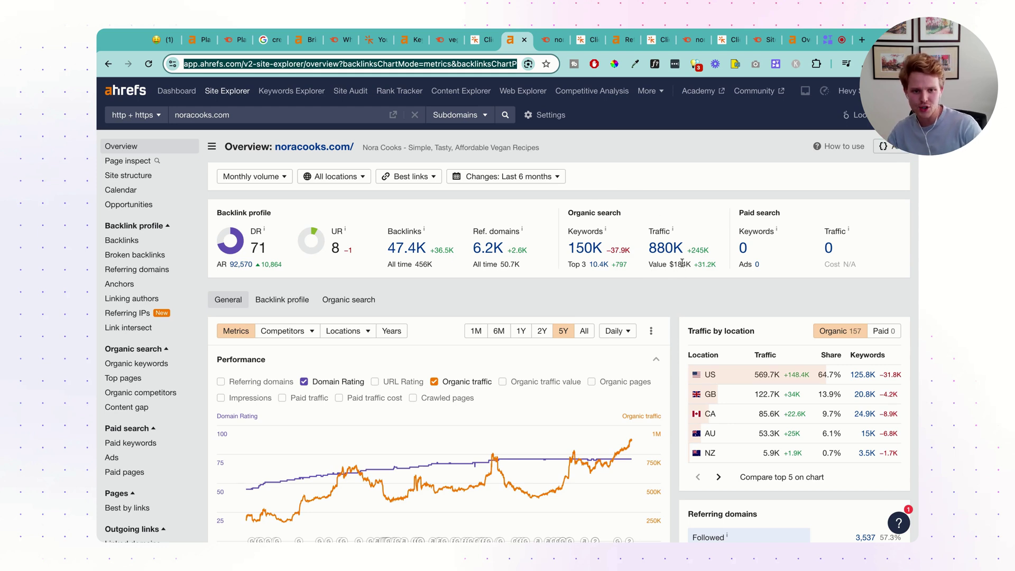
{"action": "left_click_drag", "start_coordinate": [690, 249], "coordinate": [655, 231]}
{"action": "left_click", "coordinate": [697, 228]}
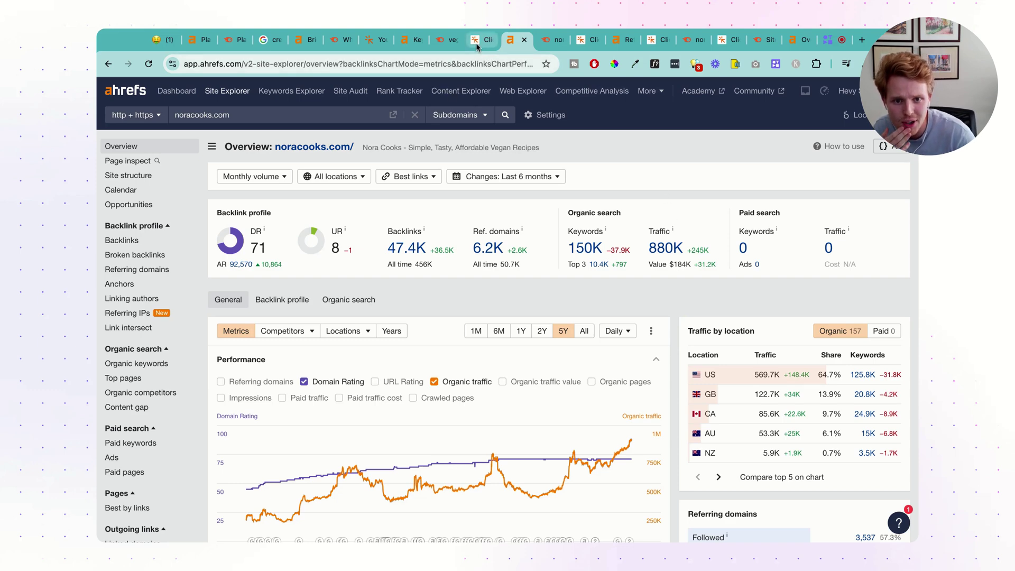
Compare the noracooks.com Semrush, Ahrefs and Clicks.so overviews, ending on Clicks.so's 2.0M-traffic stats
{"action": "left_click", "coordinate": [544, 42]}
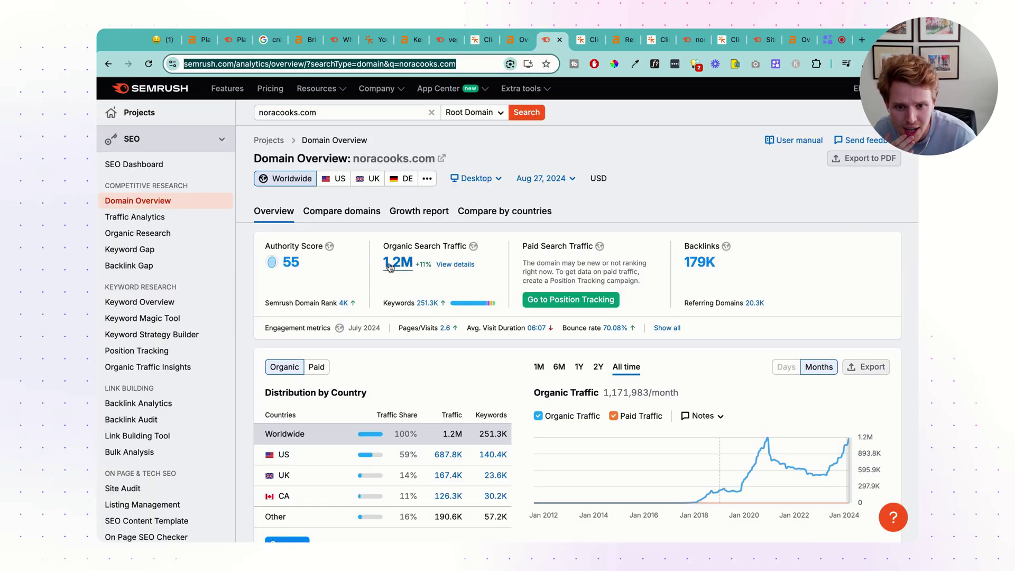
{"action": "left_click", "coordinate": [588, 40]}
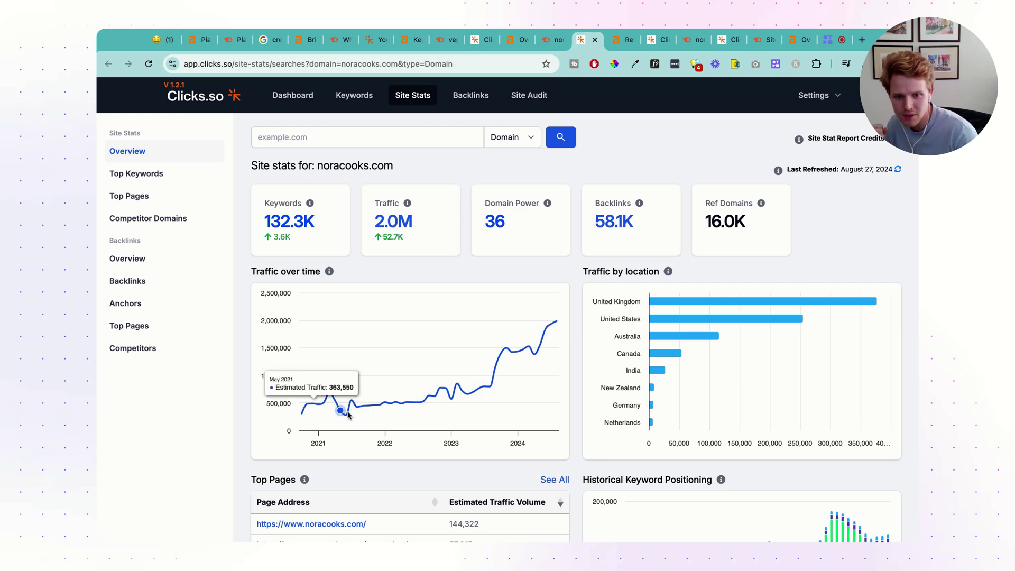
{"action": "left_click", "coordinate": [553, 40]}
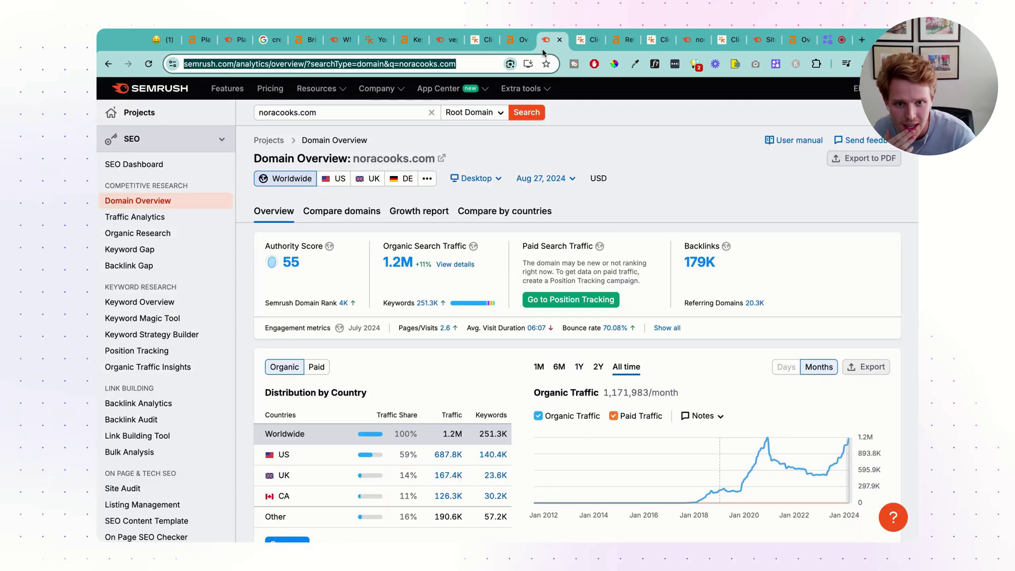
{"action": "left_click", "coordinate": [520, 40]}
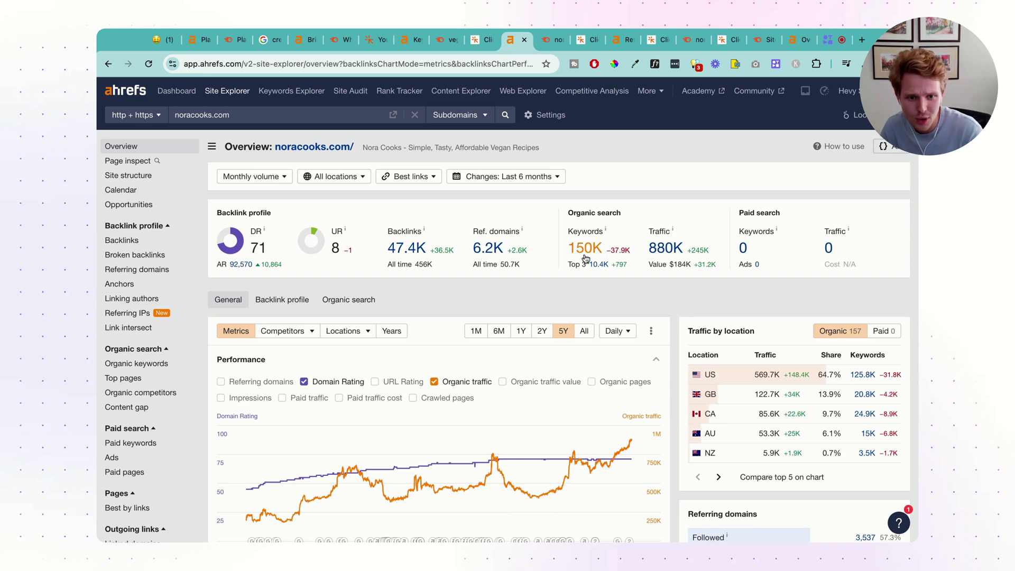
{"action": "left_click", "coordinate": [548, 41]}
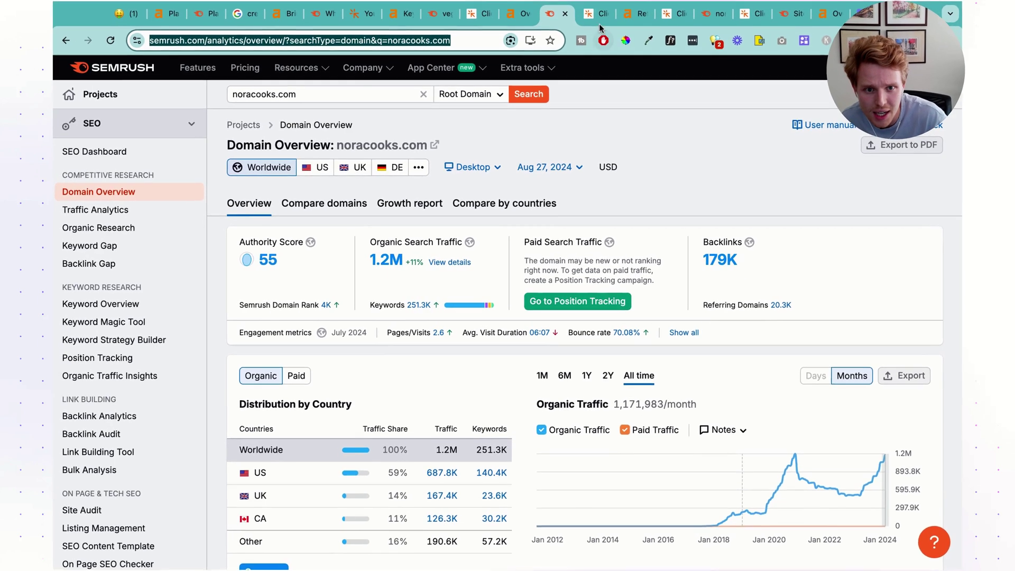
{"action": "left_click", "coordinate": [600, 15]}
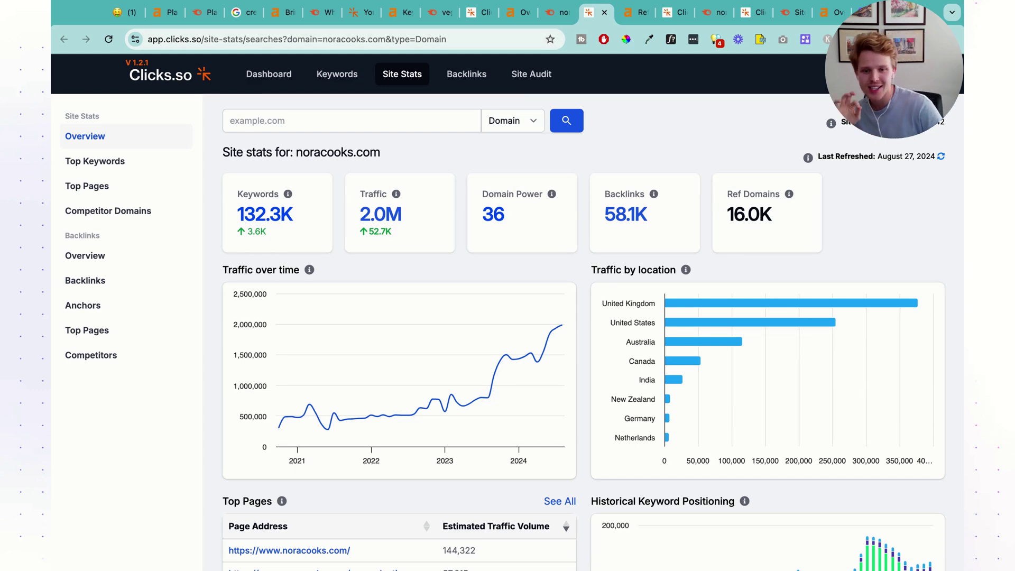
Scroll through the noracooks.com traffic and keyword history charts in Ahrefs, Semrush and Clicks.so
{"action": "left_click", "coordinate": [520, 16]}
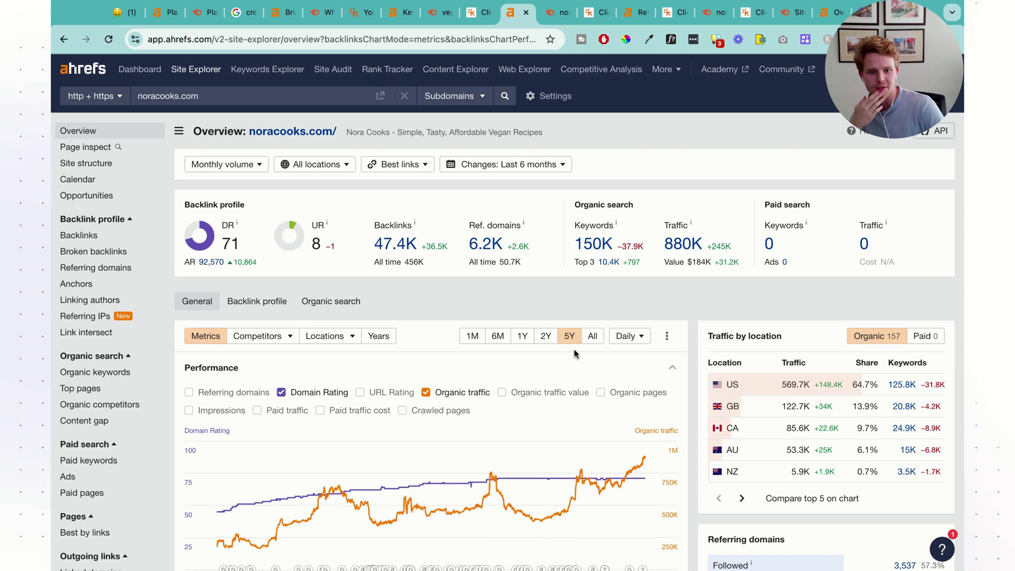
{"action": "scroll", "coordinate": [576, 354], "scroll_direction": "down", "scroll_amount": 5}
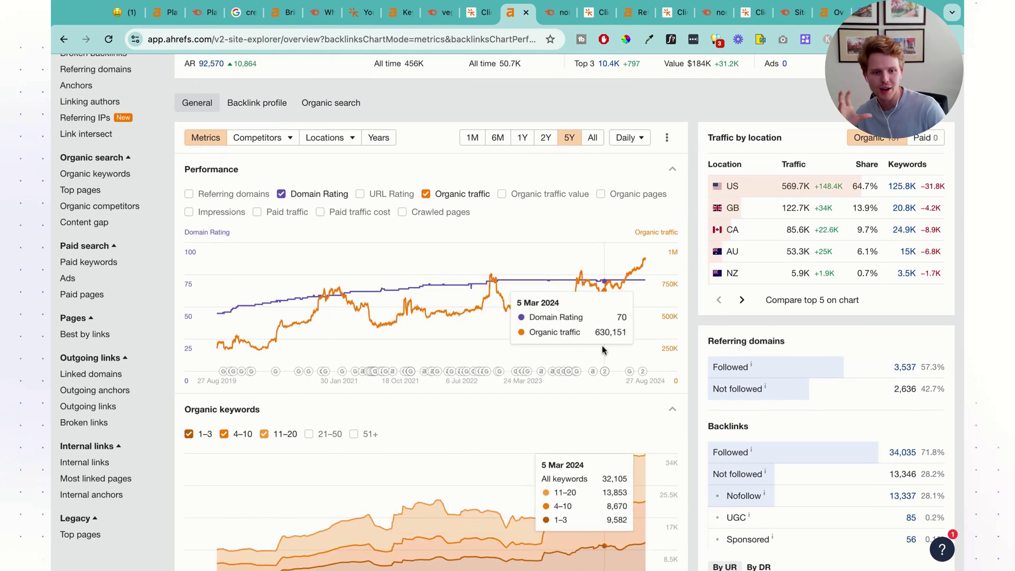
{"action": "scroll", "coordinate": [290, 458], "scroll_direction": "down", "scroll_amount": 2}
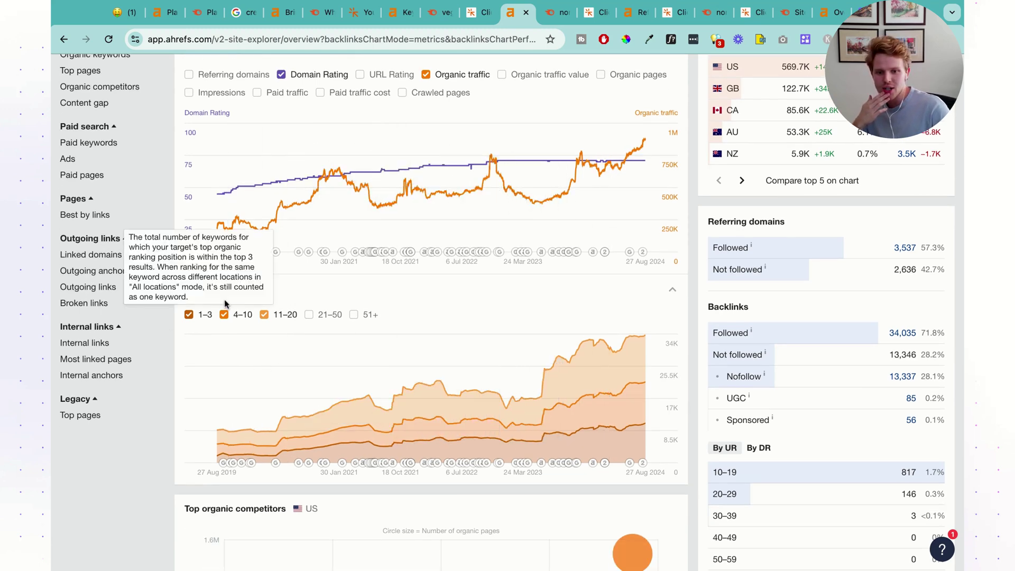
{"action": "left_click", "coordinate": [557, 13]}
{"action": "scroll", "coordinate": [573, 325], "scroll_direction": "down", "scroll_amount": 6}
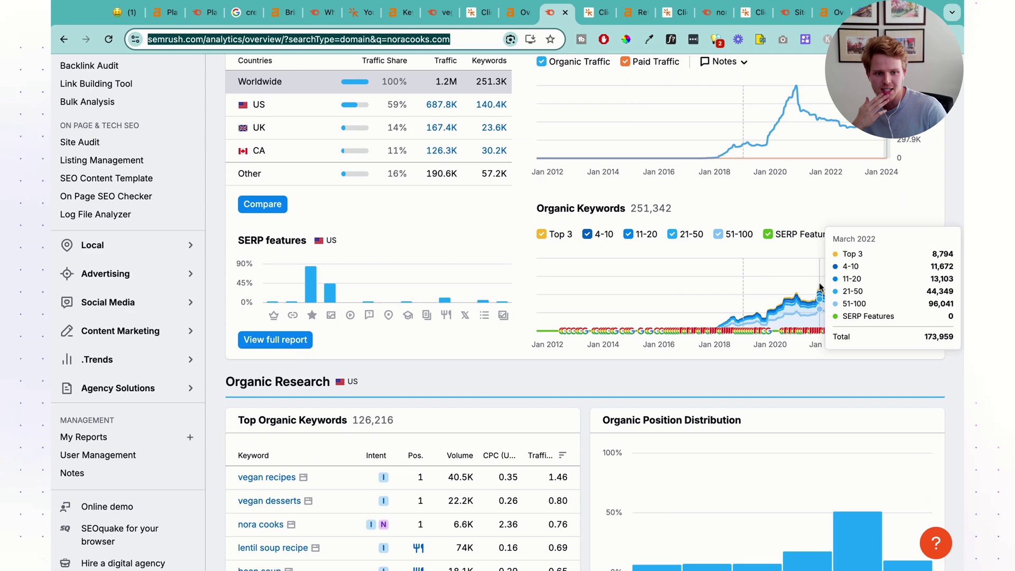
{"action": "left_click", "coordinate": [594, 13]}
{"action": "scroll", "coordinate": [702, 469], "scroll_direction": "down", "scroll_amount": 5}
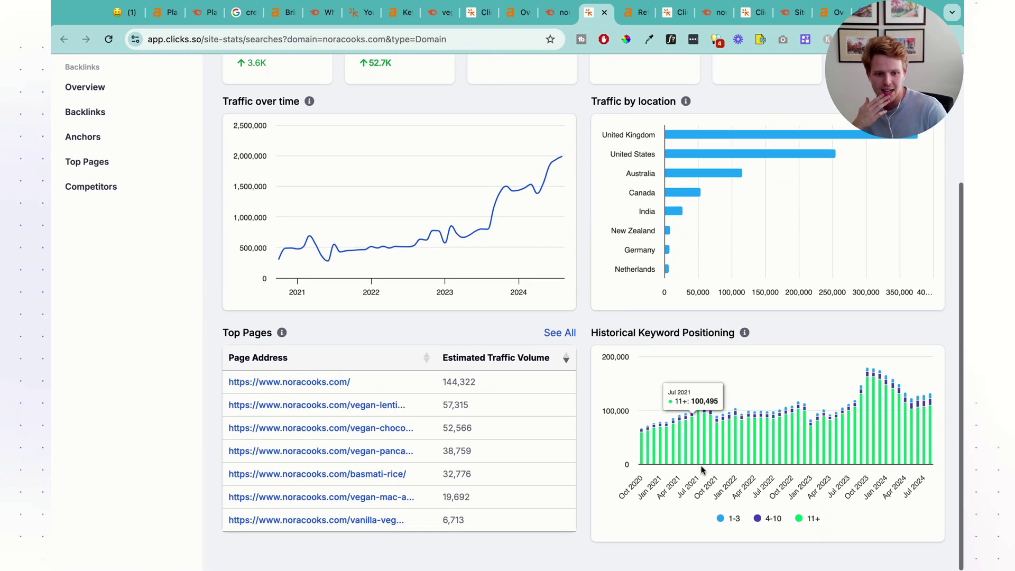
Toggle the 4-10 band in Clicks.so's keyword positioning chart, then return to Ahrefs' overview
{"action": "left_click", "coordinate": [767, 520]}
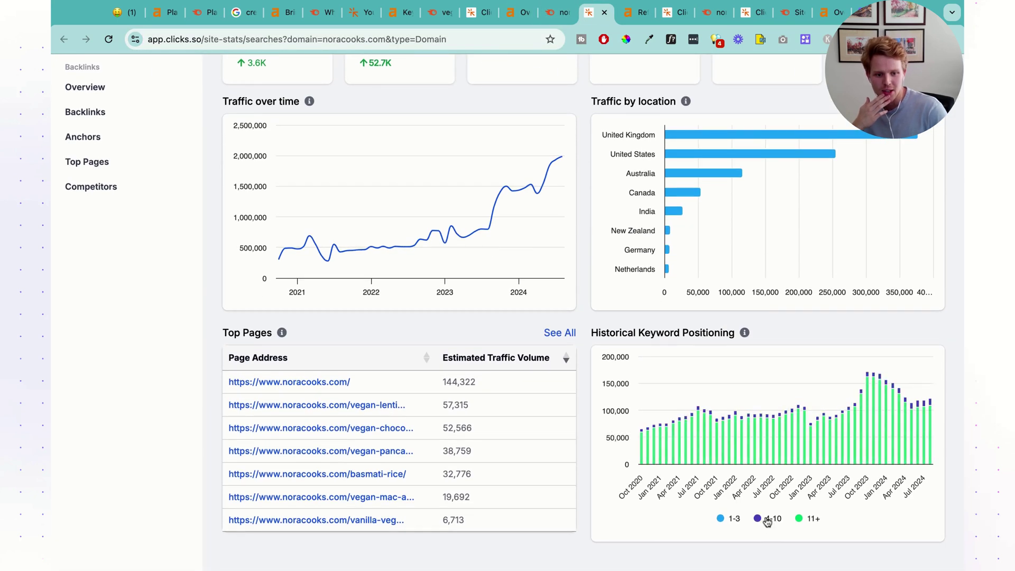
{"action": "scroll", "coordinate": [613, 208], "scroll_direction": "up", "scroll_amount": 3}
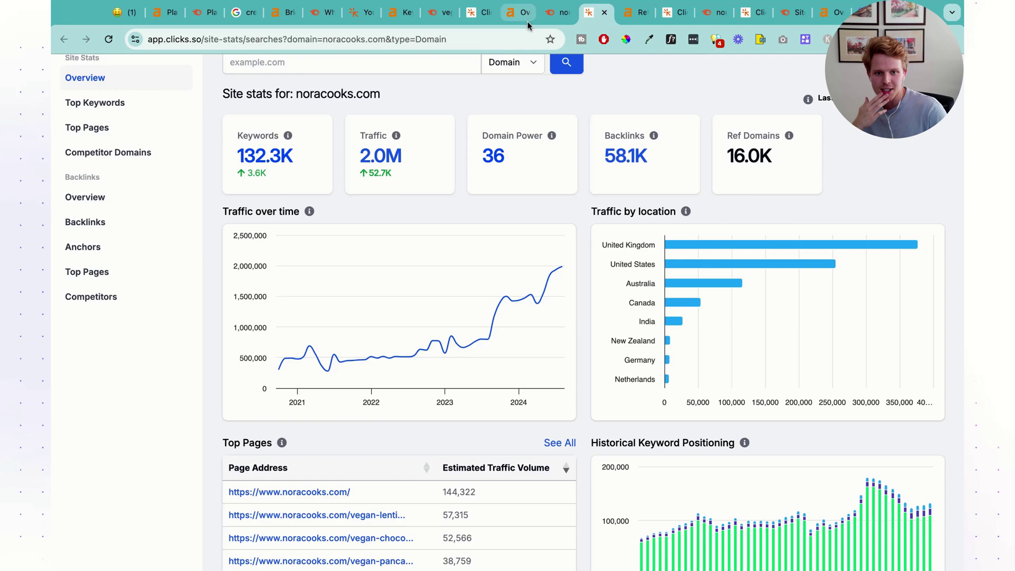
{"action": "left_click", "coordinate": [529, 18]}
{"action": "scroll", "coordinate": [557, 264], "scroll_direction": "down", "scroll_amount": 3}
{"action": "scroll", "coordinate": [557, 264], "scroll_direction": "up", "scroll_amount": 8}
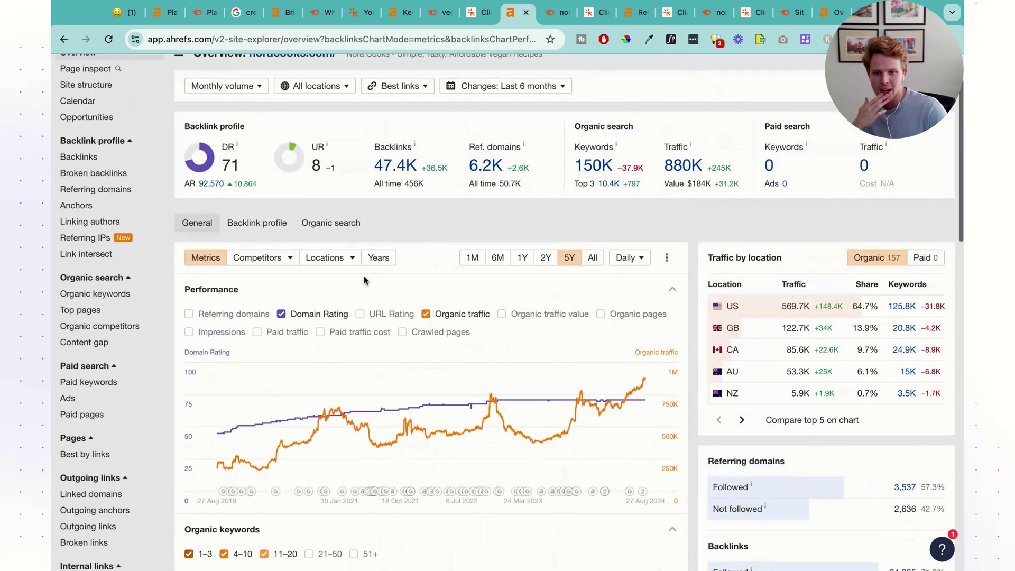
{"action": "scroll", "coordinate": [359, 267], "scroll_direction": "up", "scroll_amount": 1}
Open Ahrefs' 150K organic keywords report for noracooks.com and preview the vegan pancakes position history
{"action": "left_click", "coordinate": [608, 201]}
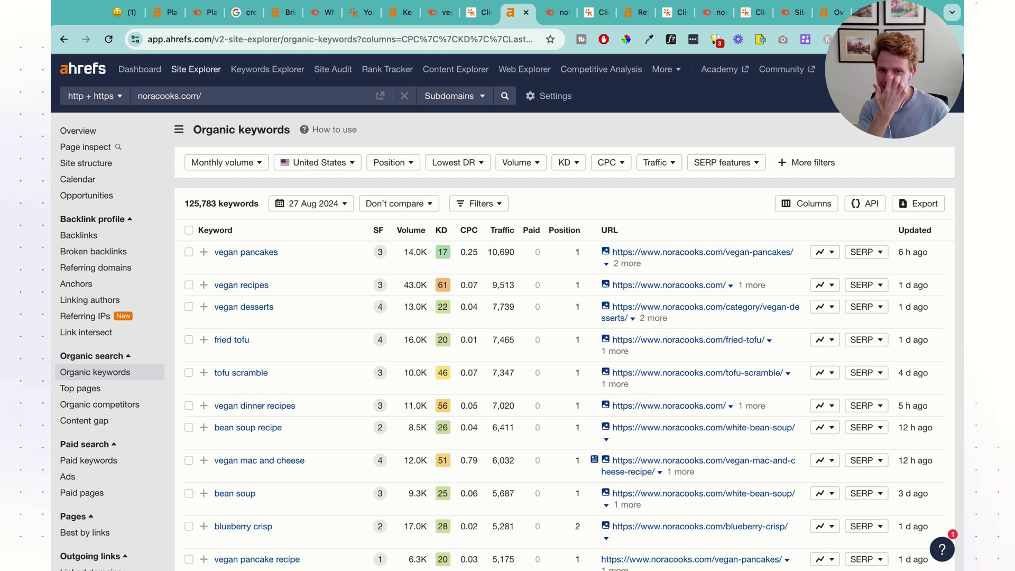
{"action": "scroll", "coordinate": [506, 334], "scroll_direction": "down", "scroll_amount": 1}
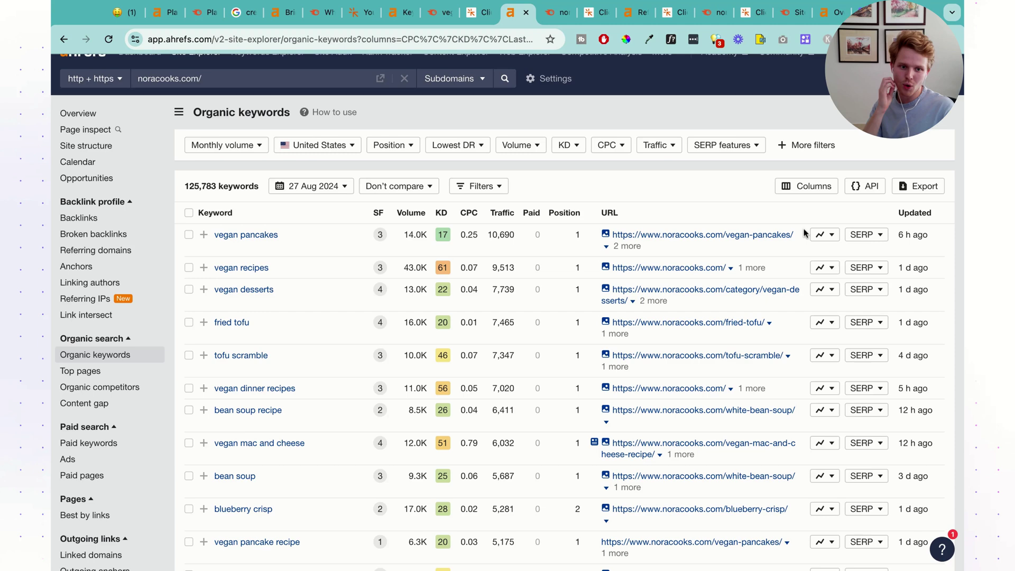
{"action": "left_click", "coordinate": [827, 238]}
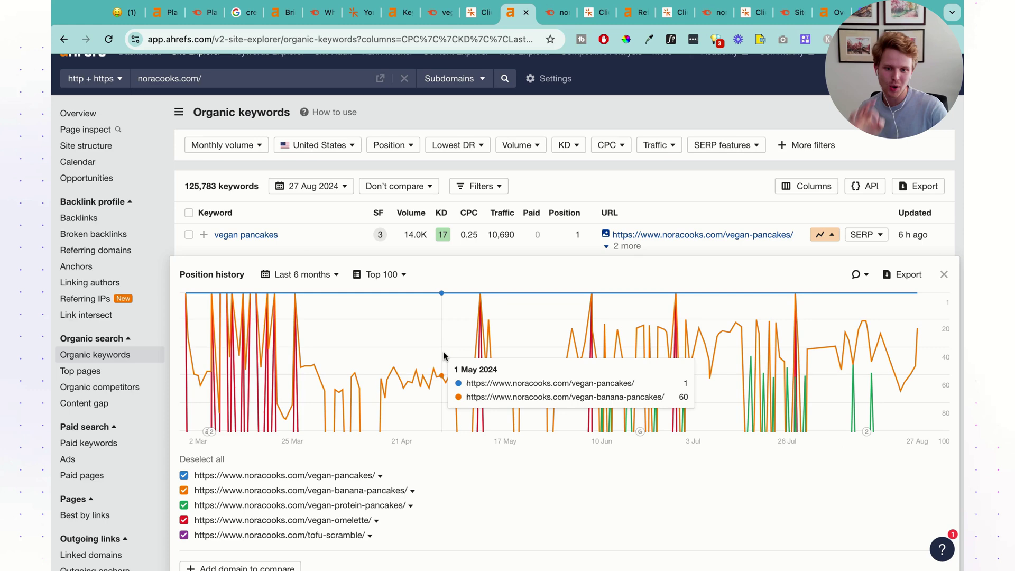
{"action": "left_click", "coordinate": [943, 276]}
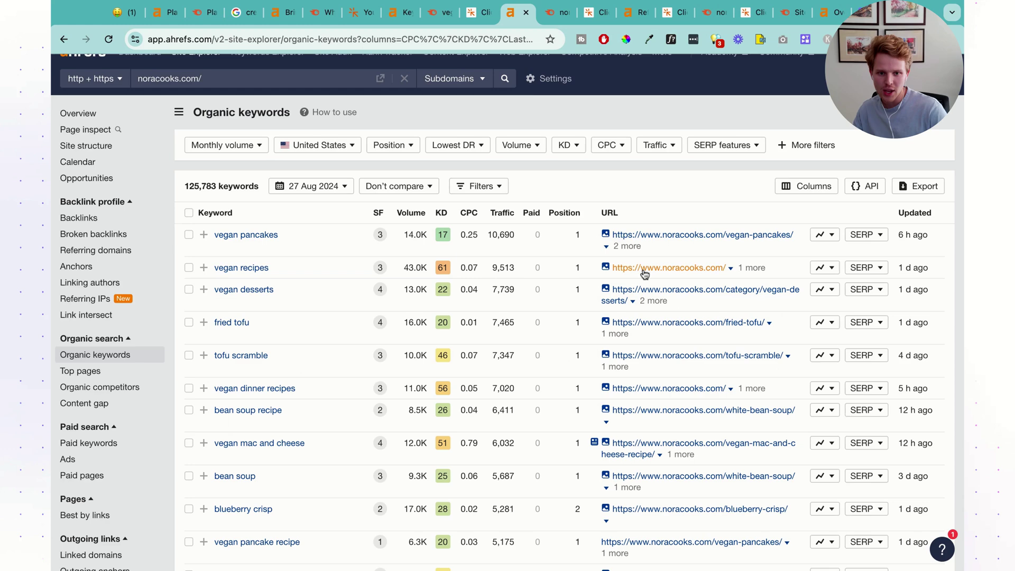
{"action": "scroll", "coordinate": [618, 259], "scroll_direction": "down", "scroll_amount": 1}
Open Semrush's Organic Research positions report from the noracooks.com Top Organic Keywords section
{"action": "left_click", "coordinate": [547, 9]}
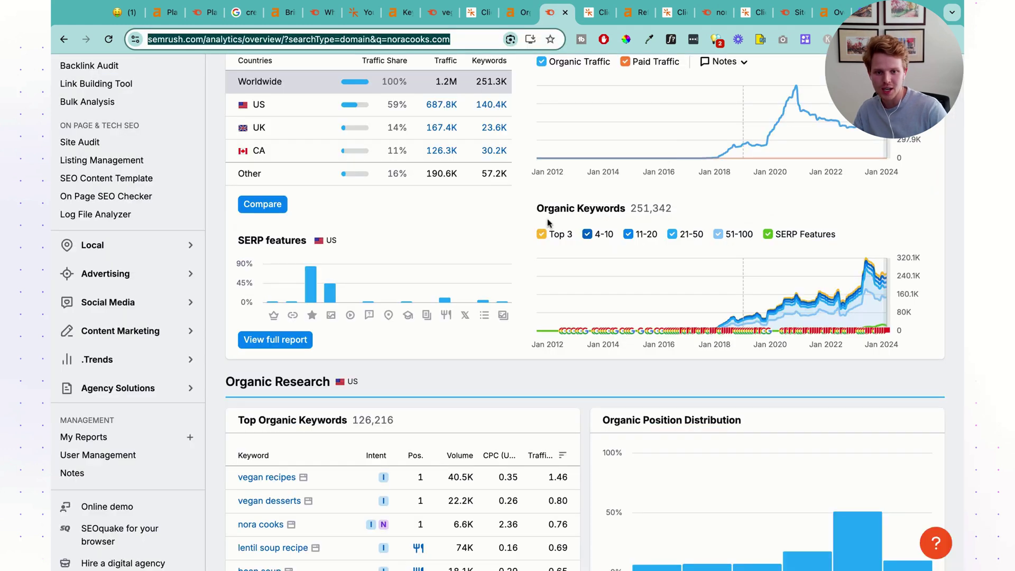
{"action": "scroll", "coordinate": [547, 218], "scroll_direction": "down", "scroll_amount": 4}
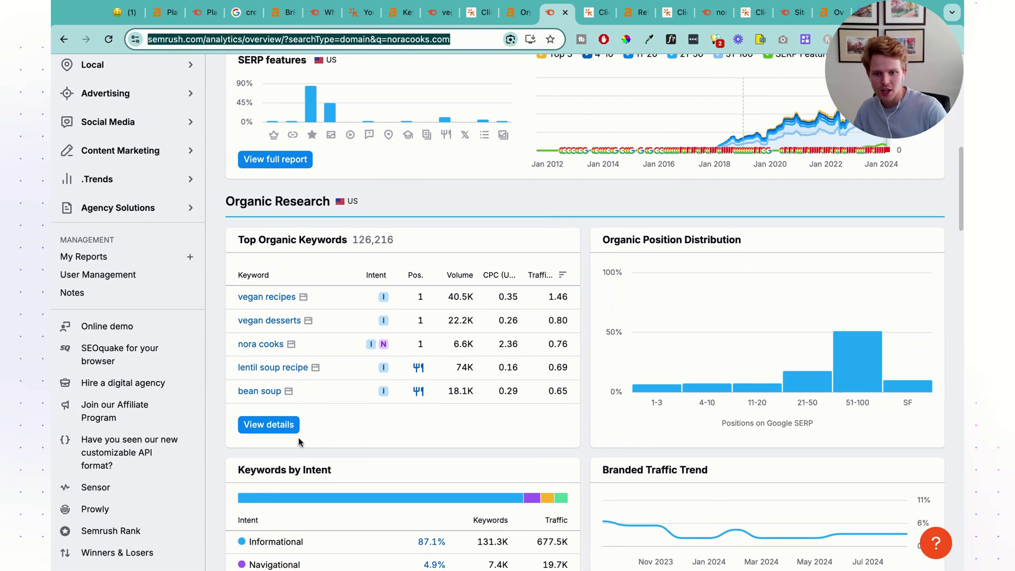
{"action": "left_click", "coordinate": [281, 429]}
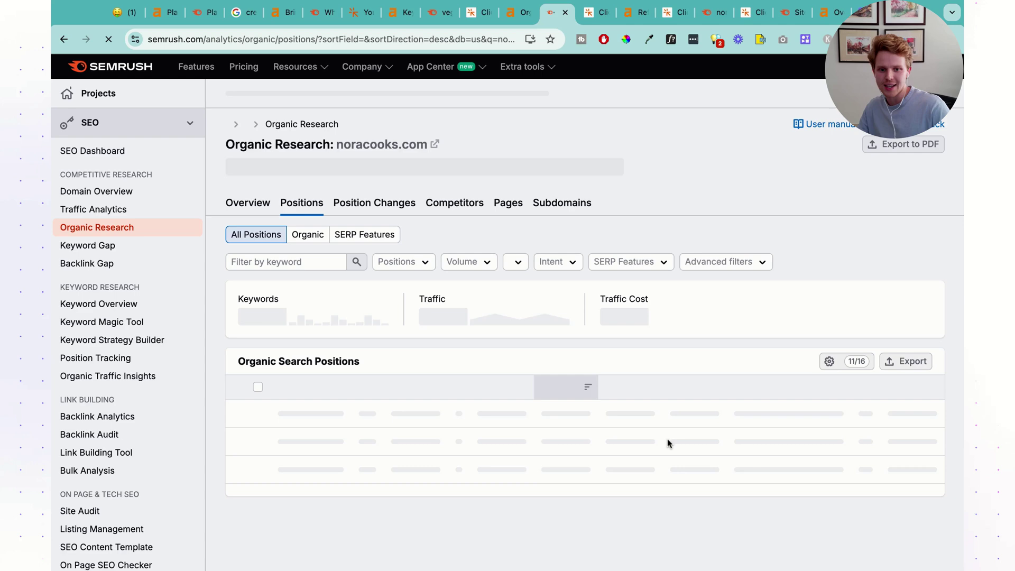
Scroll the positions table and preview the bean soup keyword overview popup
{"action": "scroll", "coordinate": [594, 434], "scroll_direction": "down", "scroll_amount": 2}
{"action": "scroll", "coordinate": [595, 434], "scroll_direction": "down", "scroll_amount": 4}
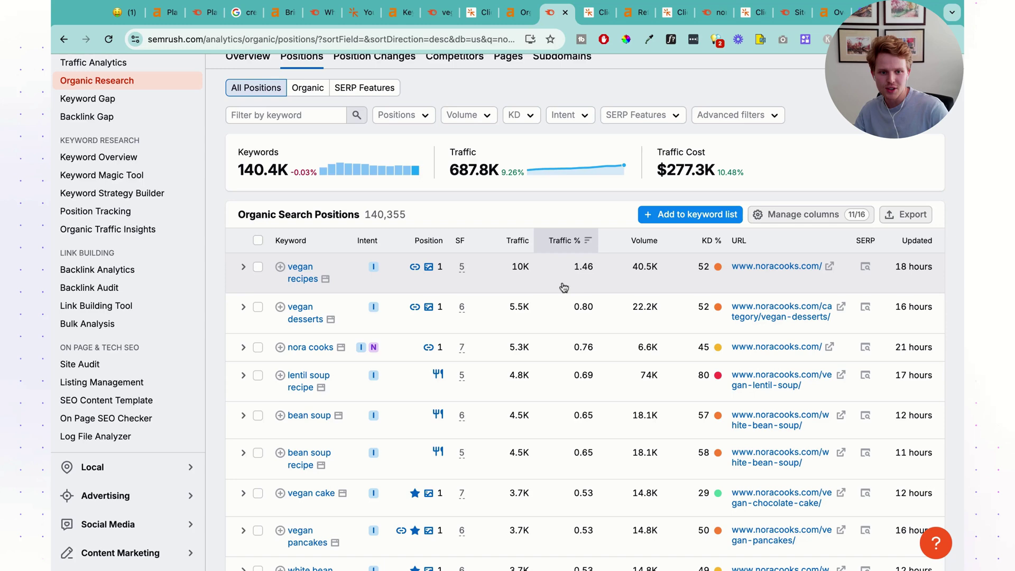
{"action": "scroll", "coordinate": [427, 412], "scroll_direction": "down", "scroll_amount": 2}
{"action": "scroll", "coordinate": [428, 422], "scroll_direction": "down", "scroll_amount": 3}
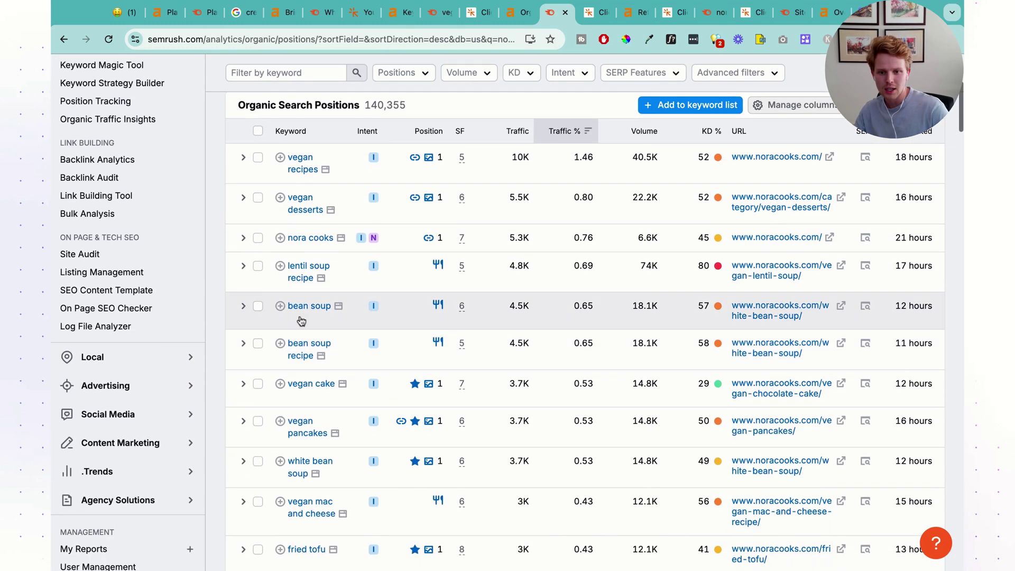
{"action": "left_click", "coordinate": [340, 308]}
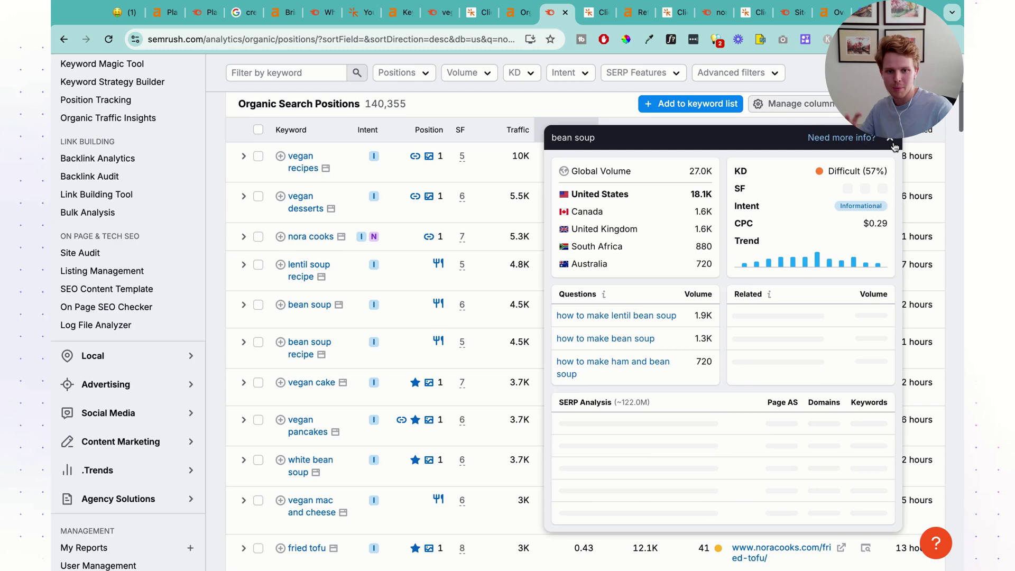
{"action": "left_click", "coordinate": [891, 140]}
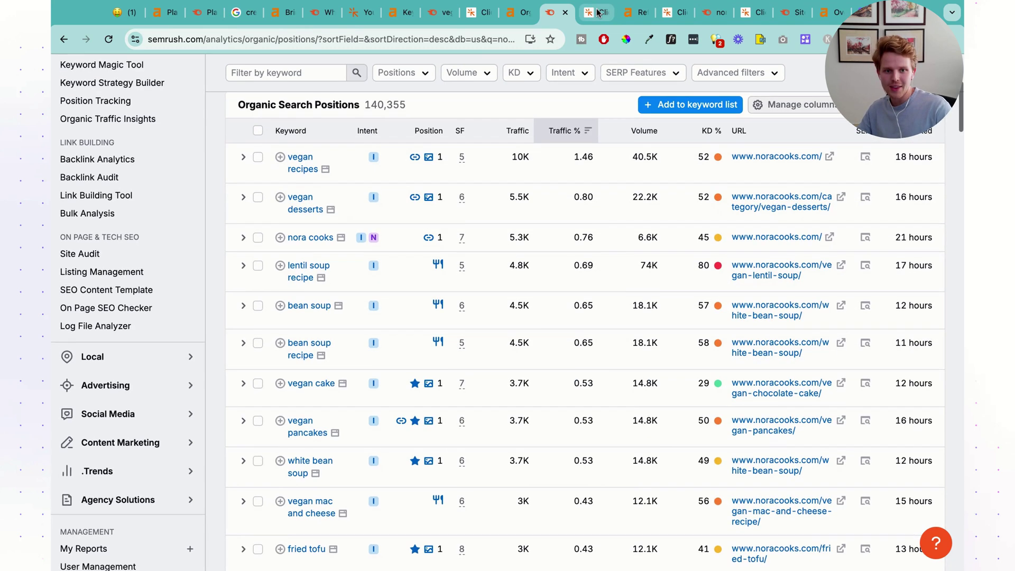
Scroll Clicks.so's noracooks.com keywords-by-location table, marking the 5,502 traffic figure for veganska cookies
{"action": "left_click", "coordinate": [596, 11]}
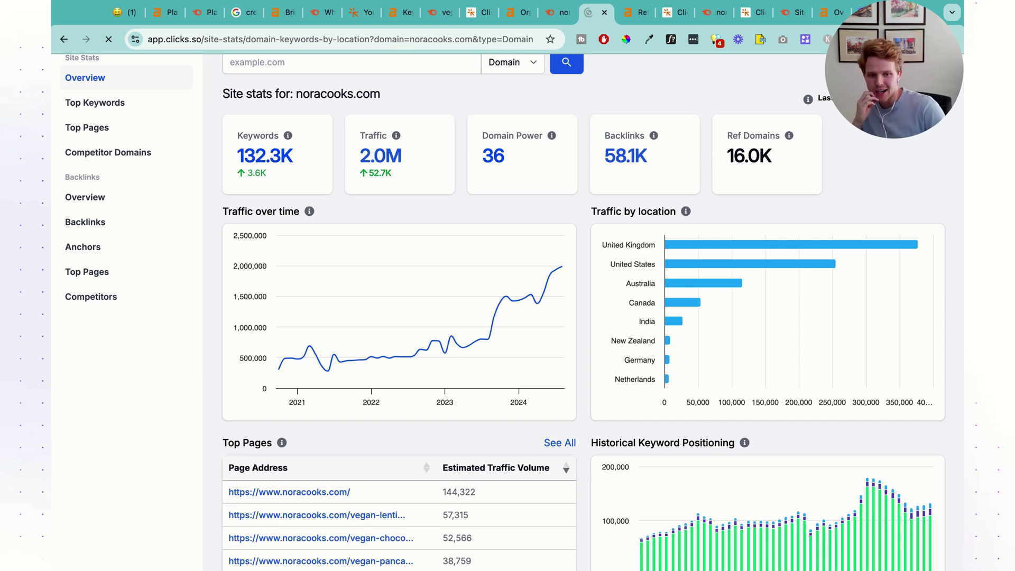
{"action": "scroll", "coordinate": [582, 318], "scroll_direction": "down", "scroll_amount": 4}
{"action": "scroll", "coordinate": [442, 343], "scroll_direction": "down", "scroll_amount": 2}
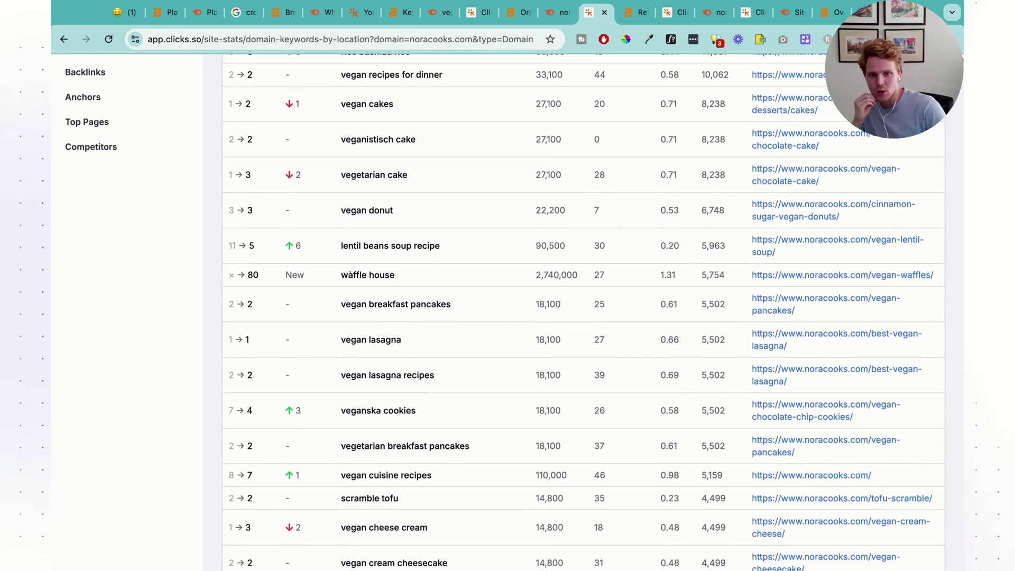
{"action": "scroll", "coordinate": [423, 355], "scroll_direction": "down", "scroll_amount": 2}
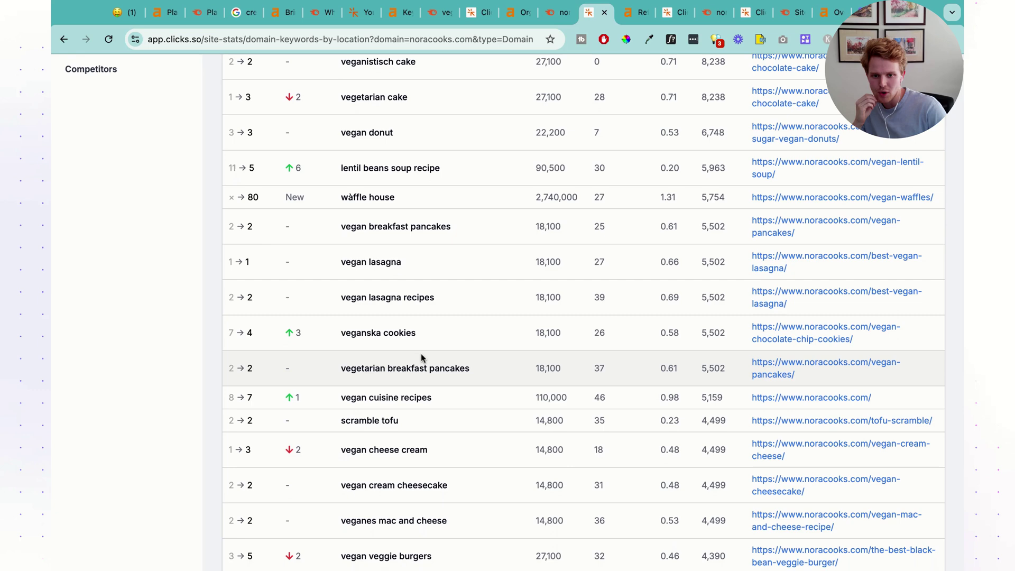
{"action": "double_click", "coordinate": [713, 333]}
{"action": "scroll", "coordinate": [694, 370], "scroll_direction": "down", "scroll_amount": 1}
{"action": "scroll", "coordinate": [694, 379], "scroll_direction": "down", "scroll_amount": 1}
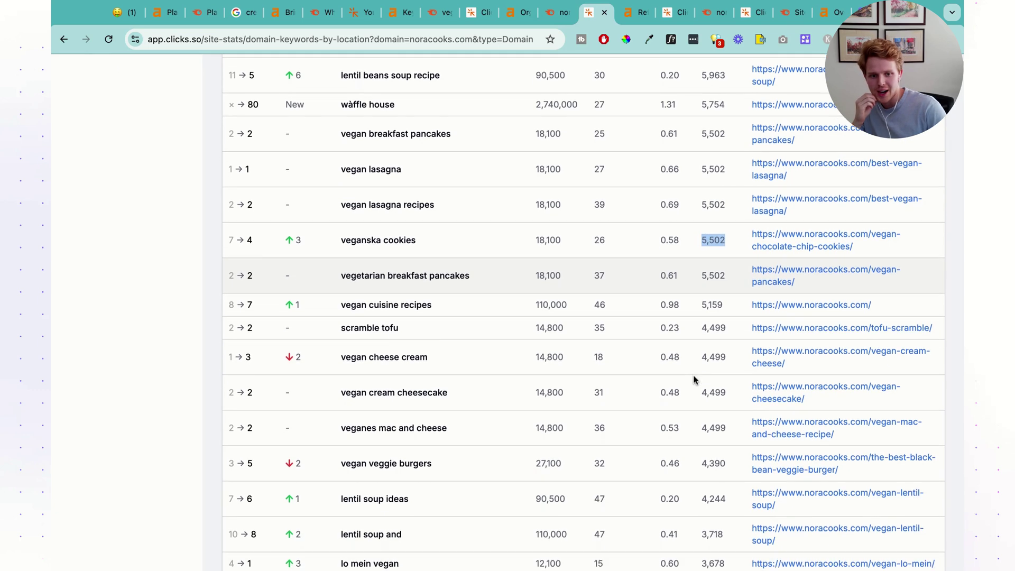
Select a value in the keyword table, review position changes, then return to Semrush's positions list
{"action": "left_click_drag", "start_coordinate": [407, 352], "coordinate": [227, 353]}
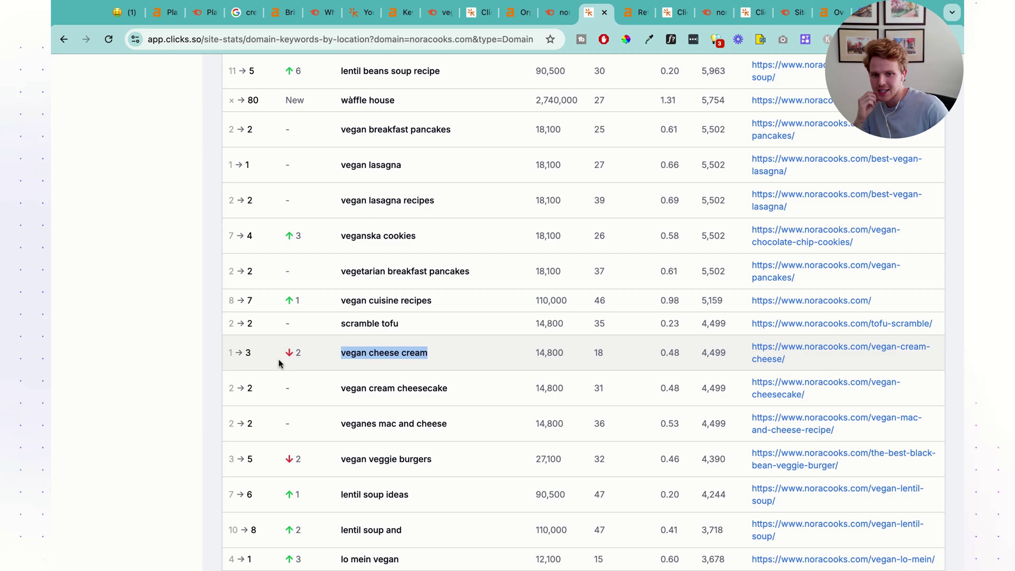
{"action": "scroll", "coordinate": [278, 363], "scroll_direction": "up", "scroll_amount": 5}
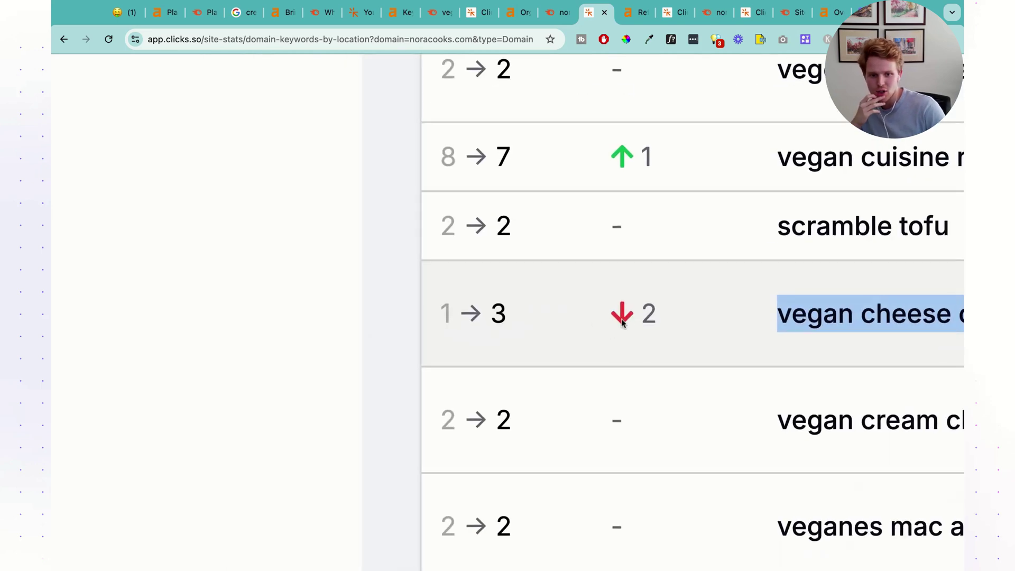
{"action": "scroll", "coordinate": [621, 321], "scroll_direction": "down", "scroll_amount": 5}
{"action": "scroll", "coordinate": [620, 321], "scroll_direction": "down", "scroll_amount": 7}
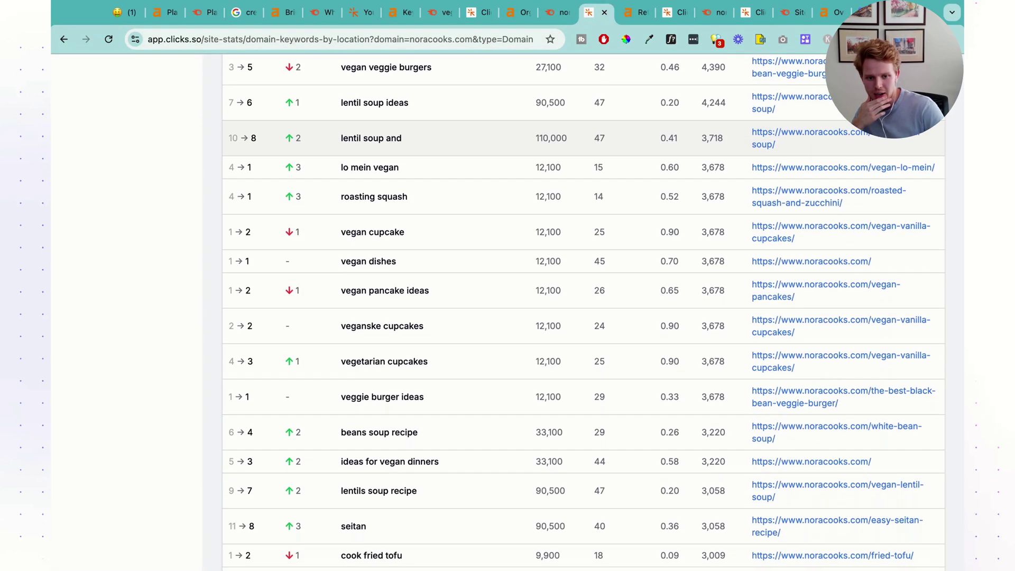
{"action": "scroll", "coordinate": [620, 318], "scroll_direction": "down", "scroll_amount": 7}
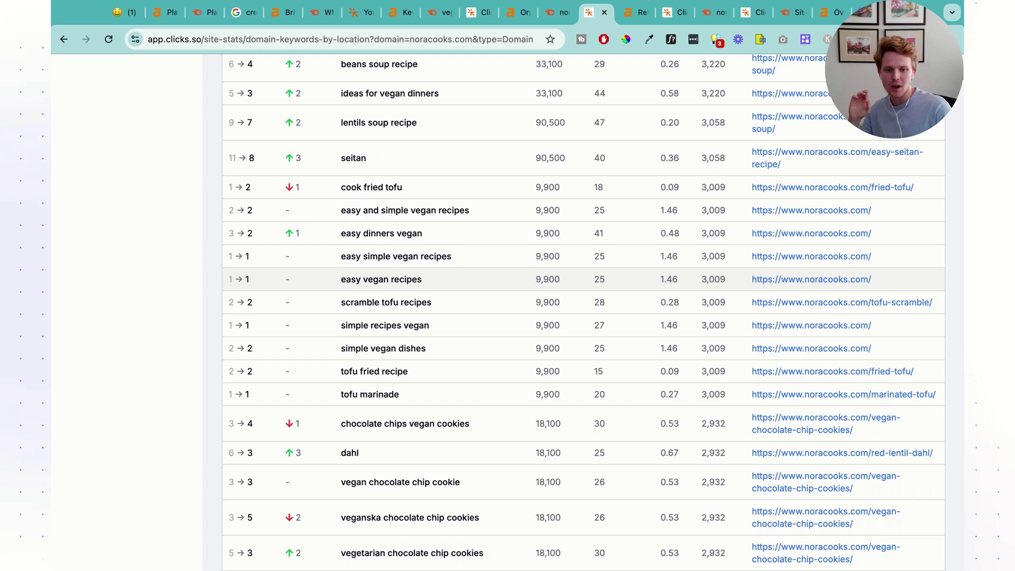
{"action": "scroll", "coordinate": [583, 317], "scroll_direction": "up", "scroll_amount": 12}
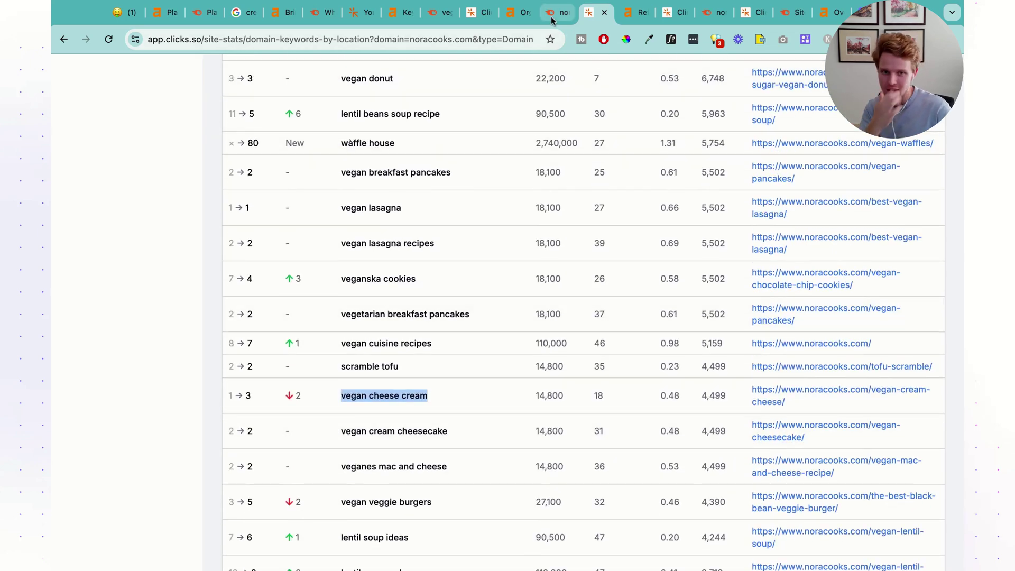
{"action": "left_click", "coordinate": [551, 15]}
Go from Ahrefs' referring domains report back to the noracooks.com overview and mark its DR 71
{"action": "scroll", "coordinate": [527, 401], "scroll_direction": "down", "scroll_amount": 1}
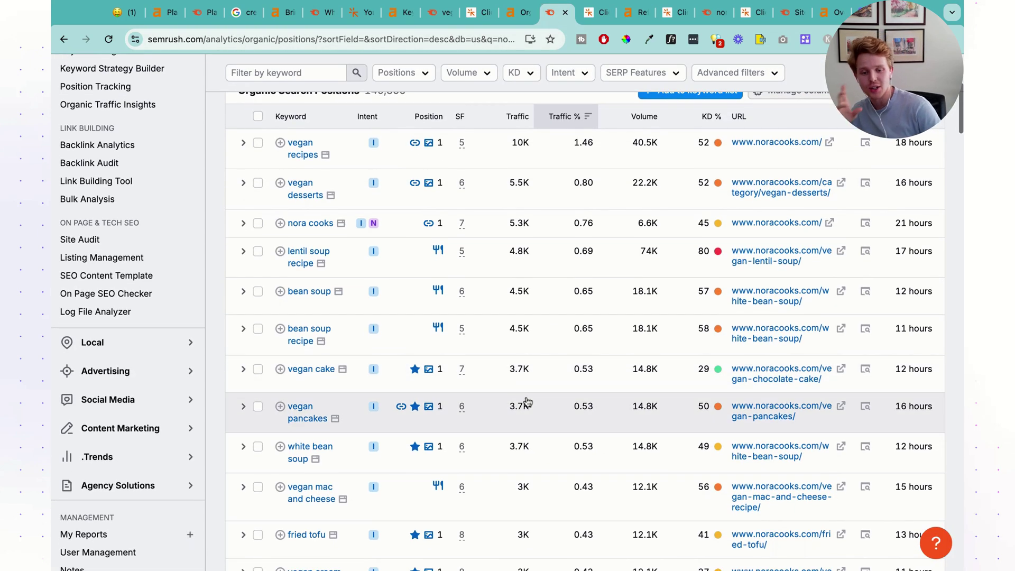
{"action": "scroll", "coordinate": [527, 402], "scroll_direction": "up", "scroll_amount": 5}
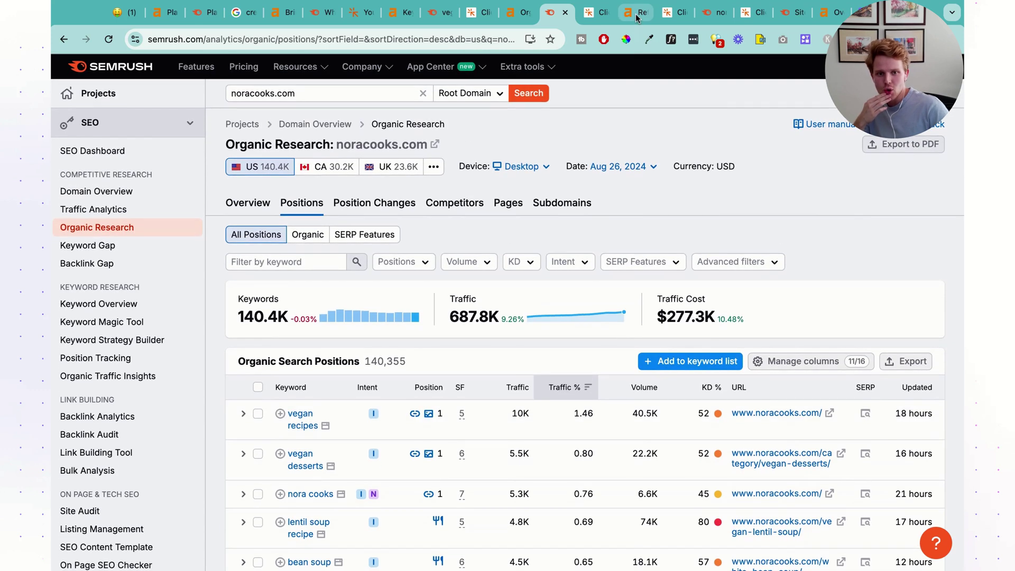
{"action": "left_click", "coordinate": [637, 19]}
{"action": "scroll", "coordinate": [612, 196], "scroll_direction": "up", "scroll_amount": 2}
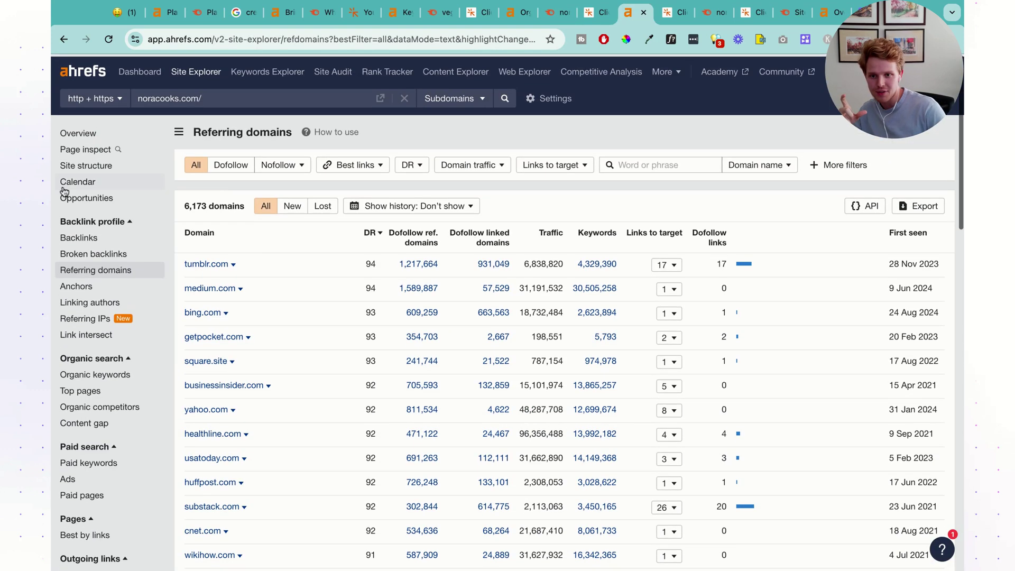
{"action": "left_click", "coordinate": [79, 131]}
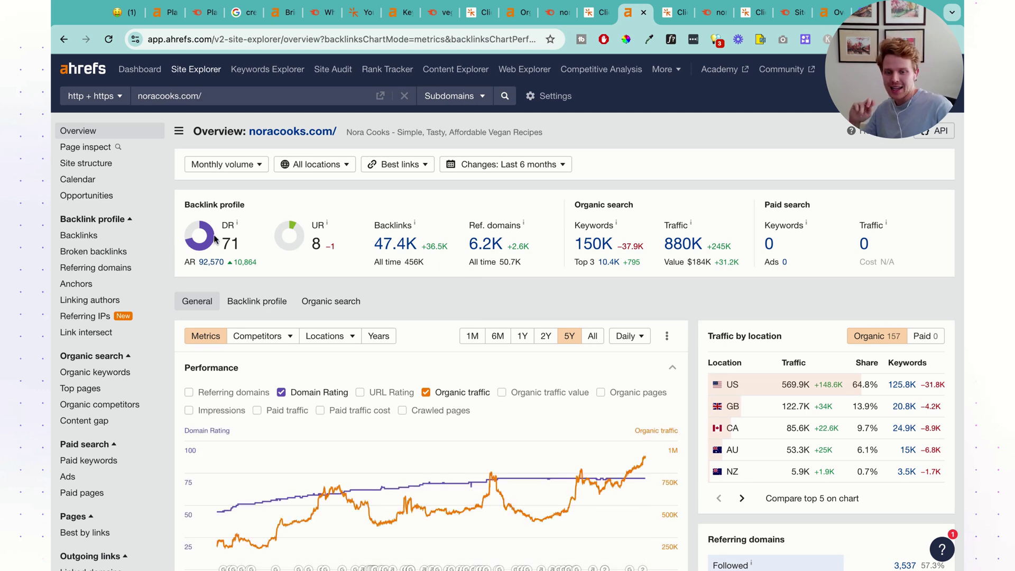
{"action": "double_click", "coordinate": [227, 244]}
{"action": "left_click", "coordinate": [233, 244]}
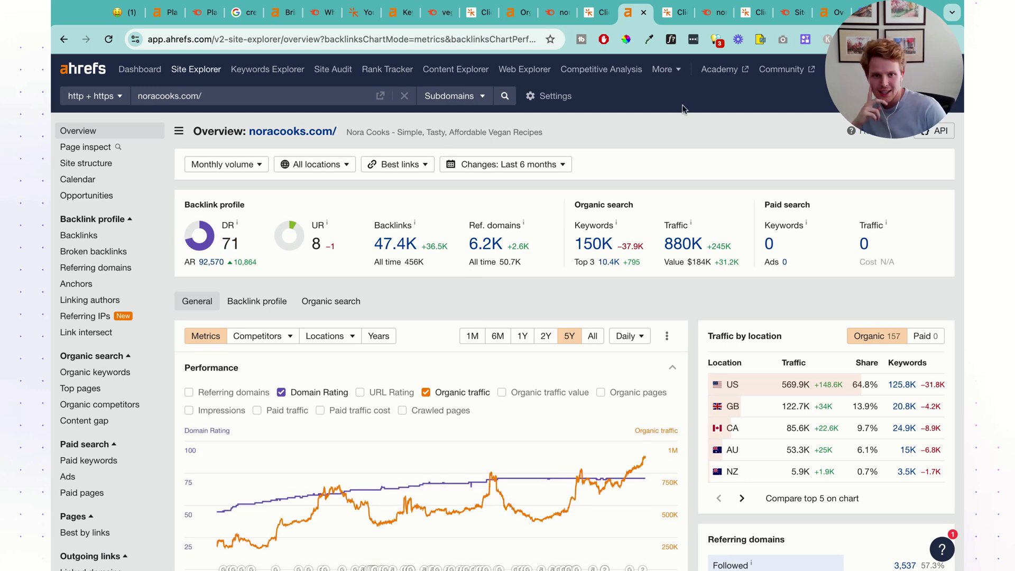
{"action": "left_click", "coordinate": [706, 16]}
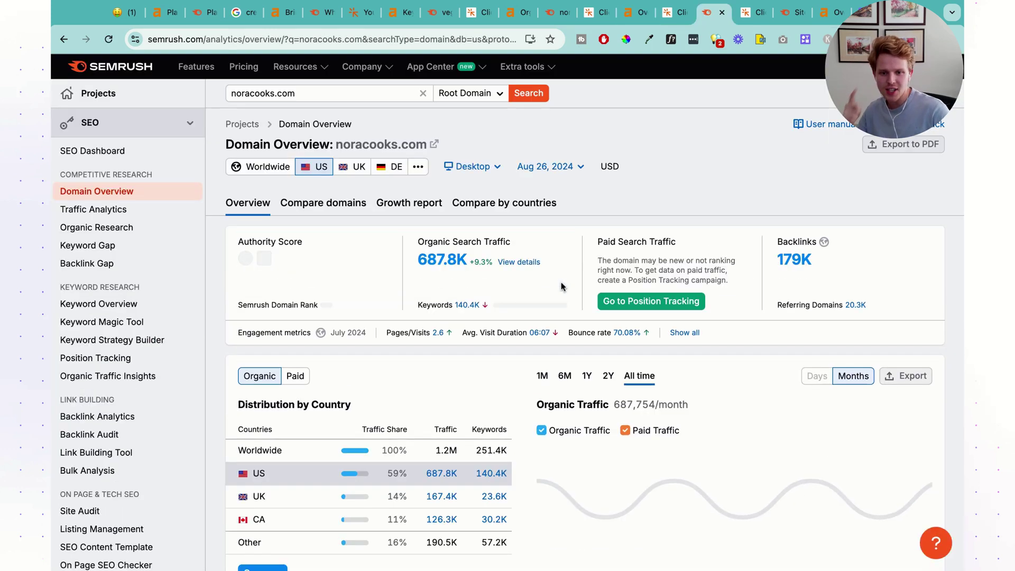
{"action": "double_click", "coordinate": [264, 260]}
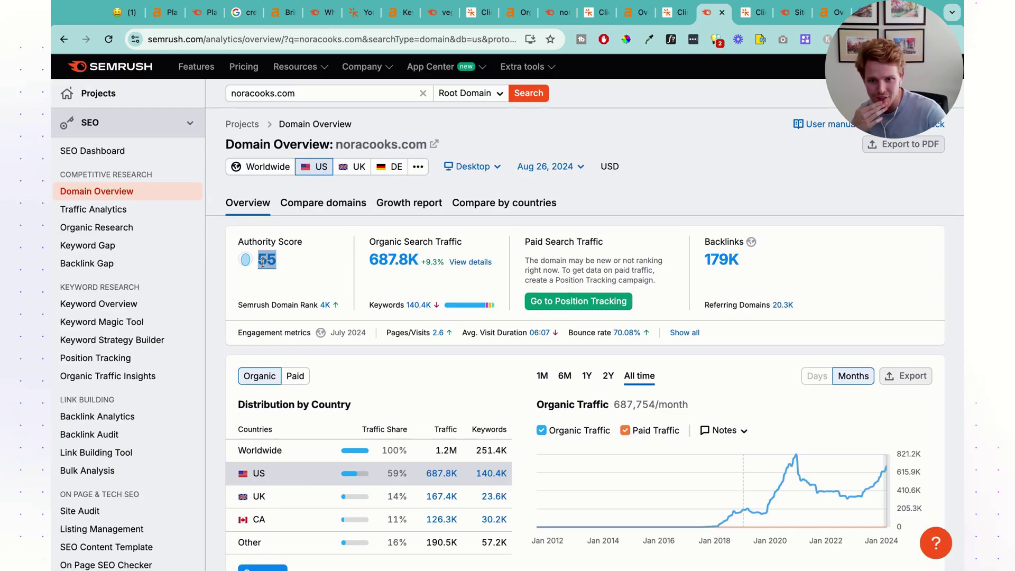
{"action": "left_click", "coordinate": [667, 17]}
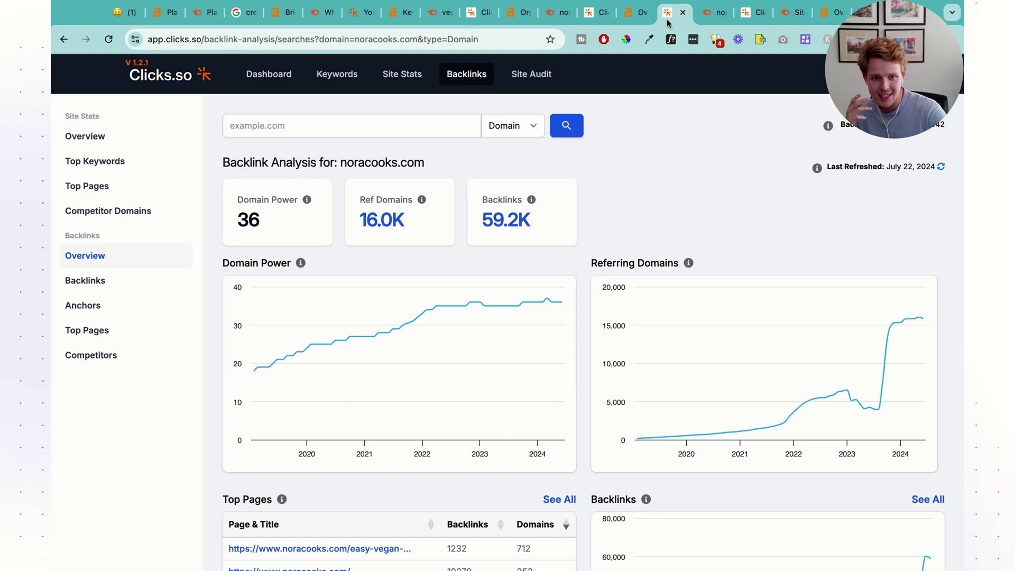
{"action": "left_click_drag", "start_coordinate": [324, 233], "coordinate": [227, 221]}
{"action": "left_click", "coordinate": [263, 222]}
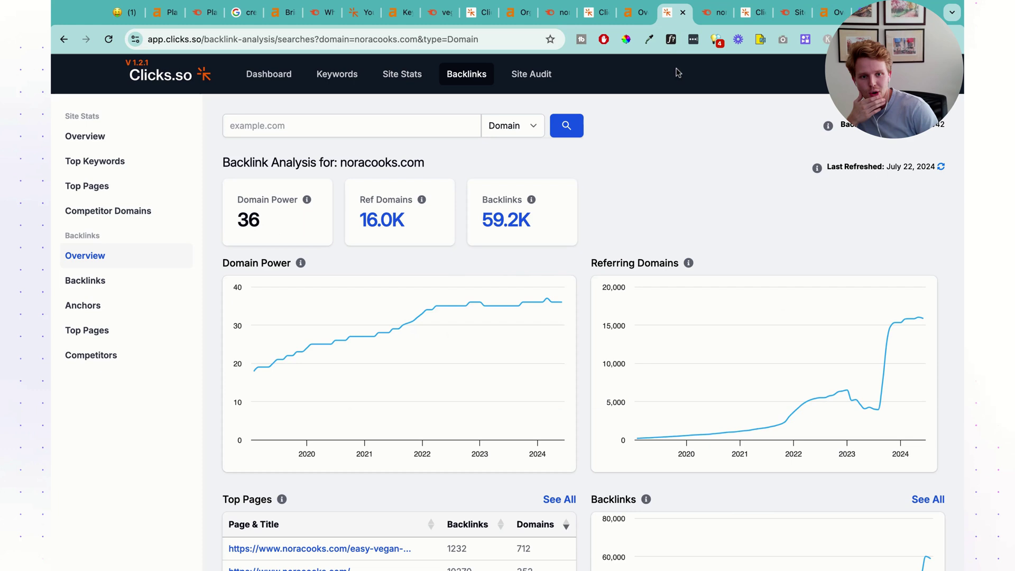
{"action": "left_click", "coordinate": [641, 20]}
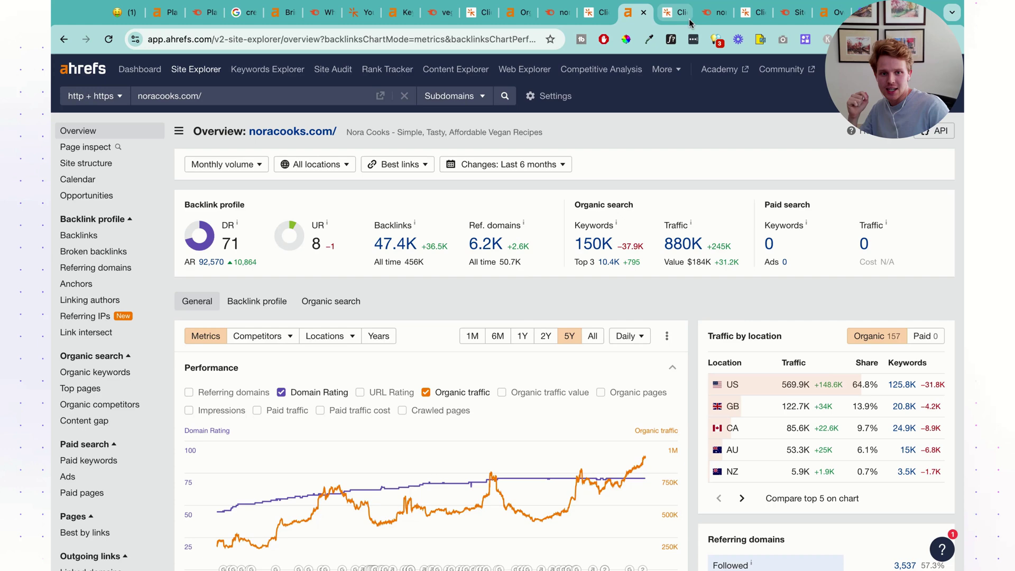
{"action": "left_click", "coordinate": [707, 15]}
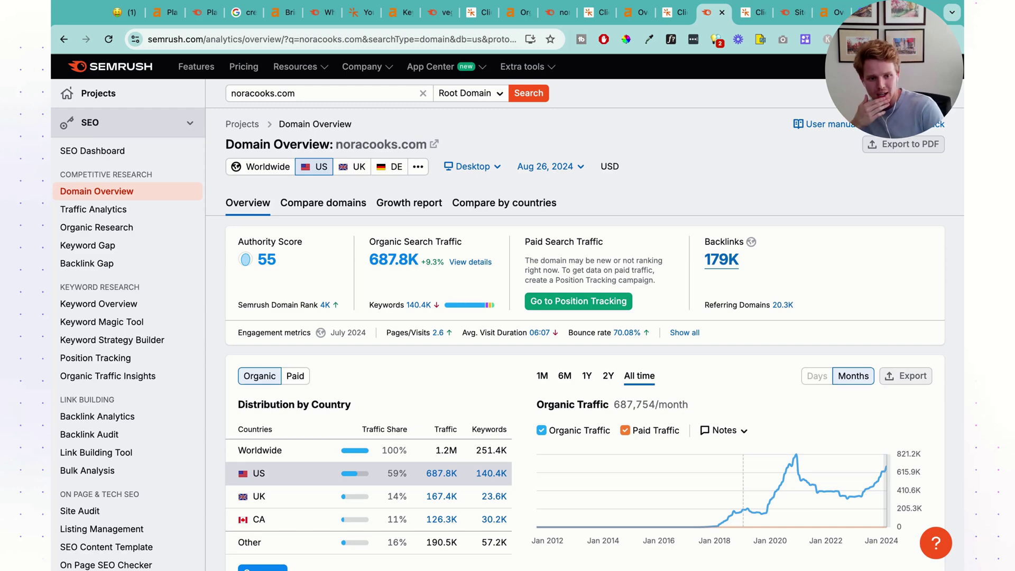
{"action": "left_click", "coordinate": [665, 17]}
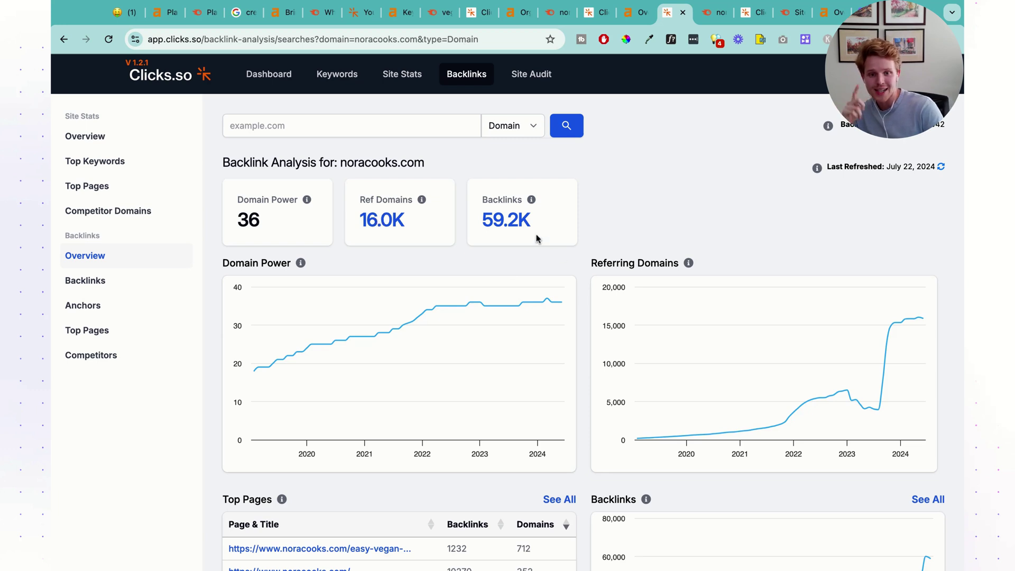
{"action": "left_click", "coordinate": [633, 17]}
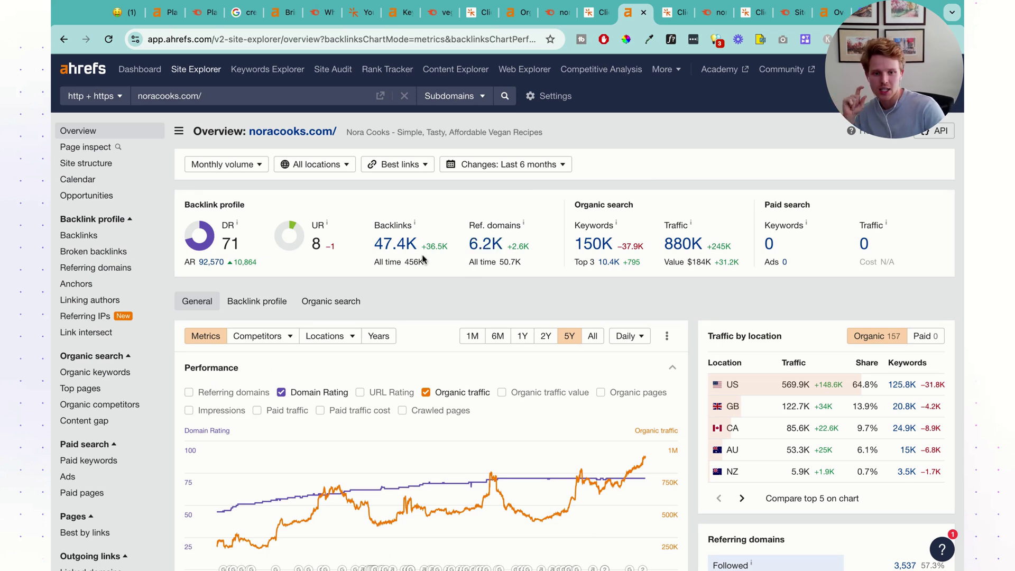
Review Ahrefs' 6,173 referring domains and tumblr.com's 17 linking pages, then switch to Semrush
{"action": "left_click", "coordinate": [475, 247]}
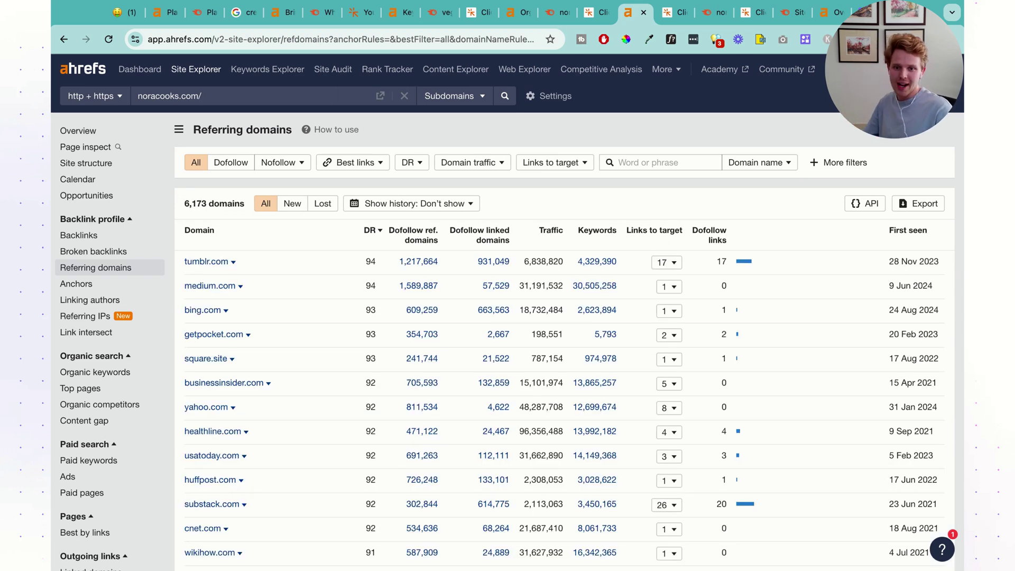
{"action": "scroll", "coordinate": [474, 250], "scroll_direction": "down", "scroll_amount": 1}
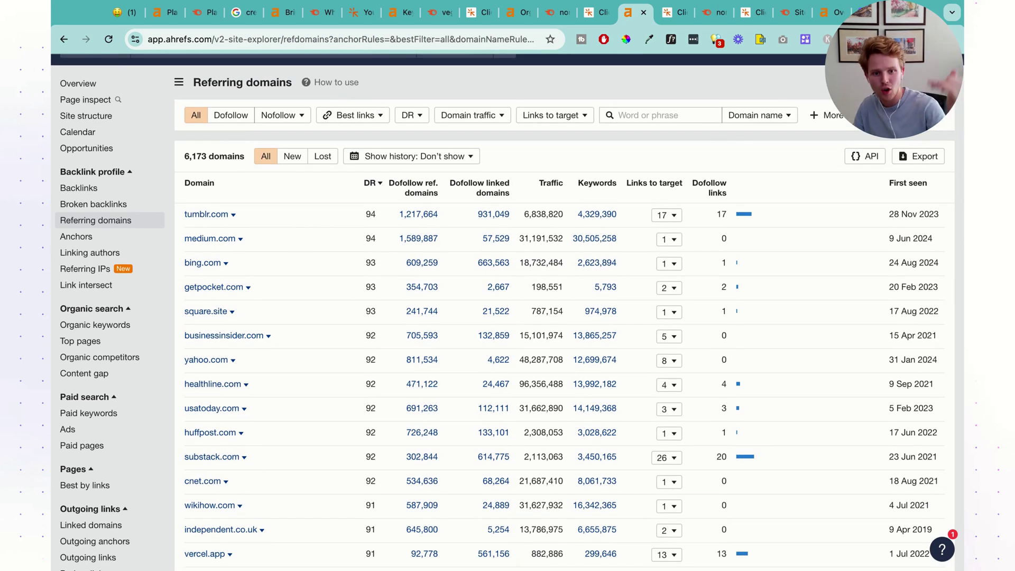
{"action": "scroll", "coordinate": [431, 264], "scroll_direction": "down", "scroll_amount": 1}
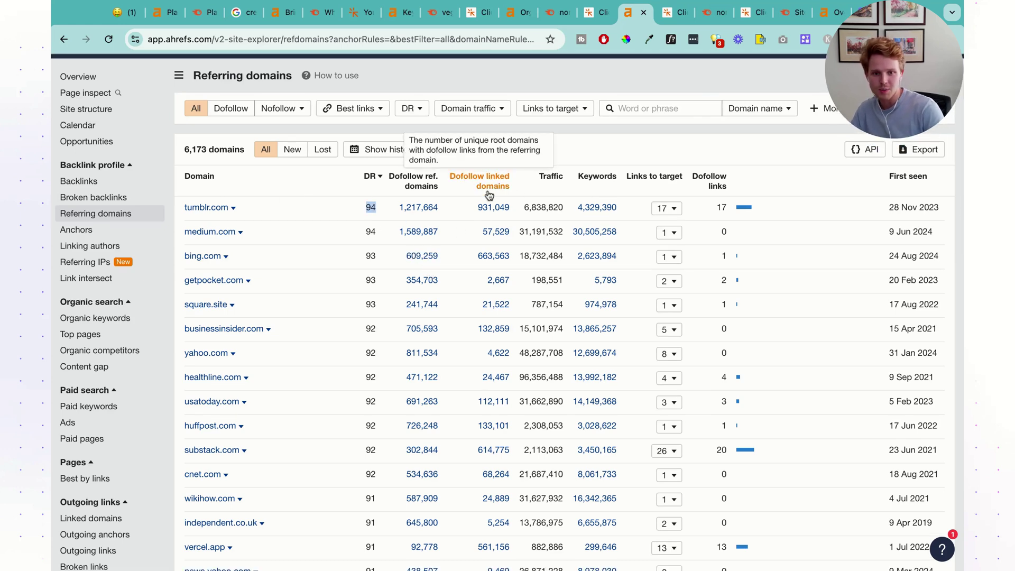
{"action": "left_click", "coordinate": [655, 210]}
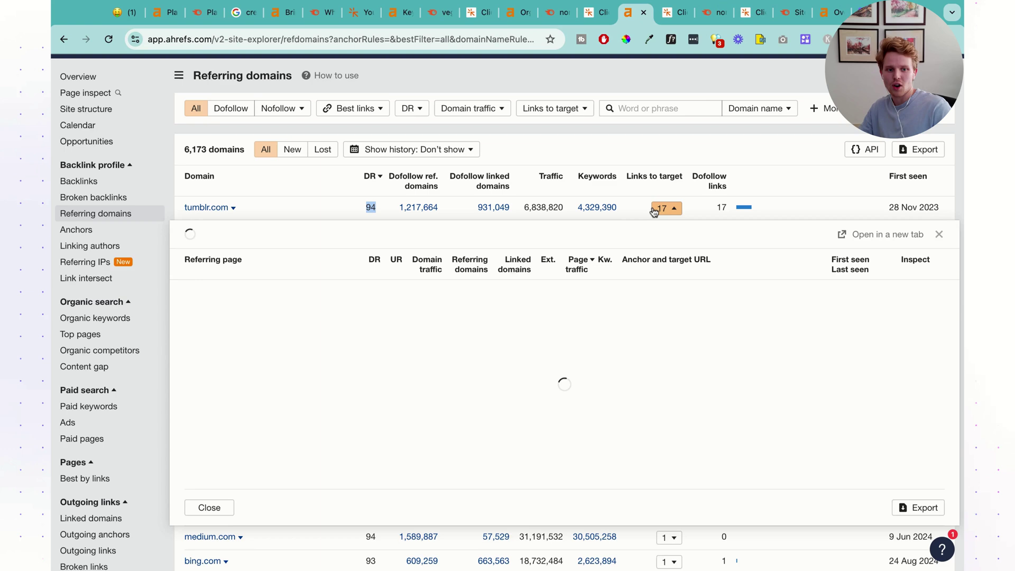
{"action": "left_click", "coordinate": [655, 210]}
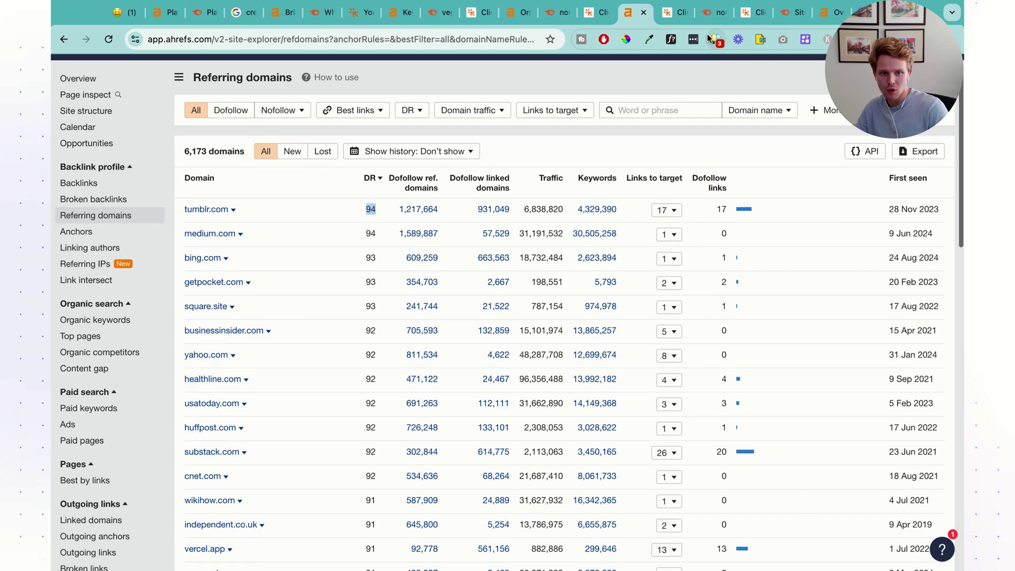
{"action": "left_click", "coordinate": [711, 12]}
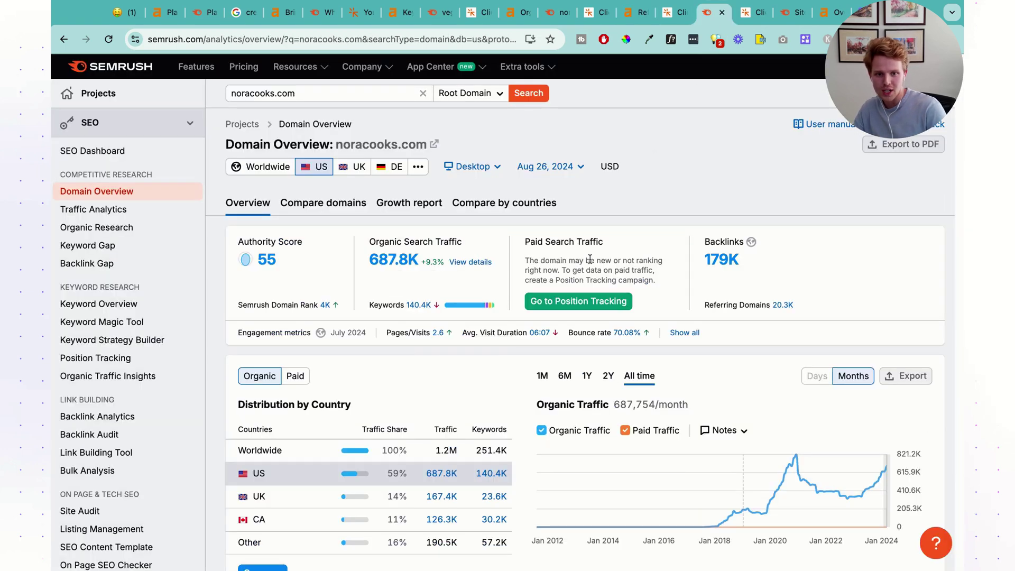
Open Semrush's ~20,279 referring domains for noracooks.com and sort them by Authority Score, highest first
{"action": "left_click", "coordinate": [783, 305]}
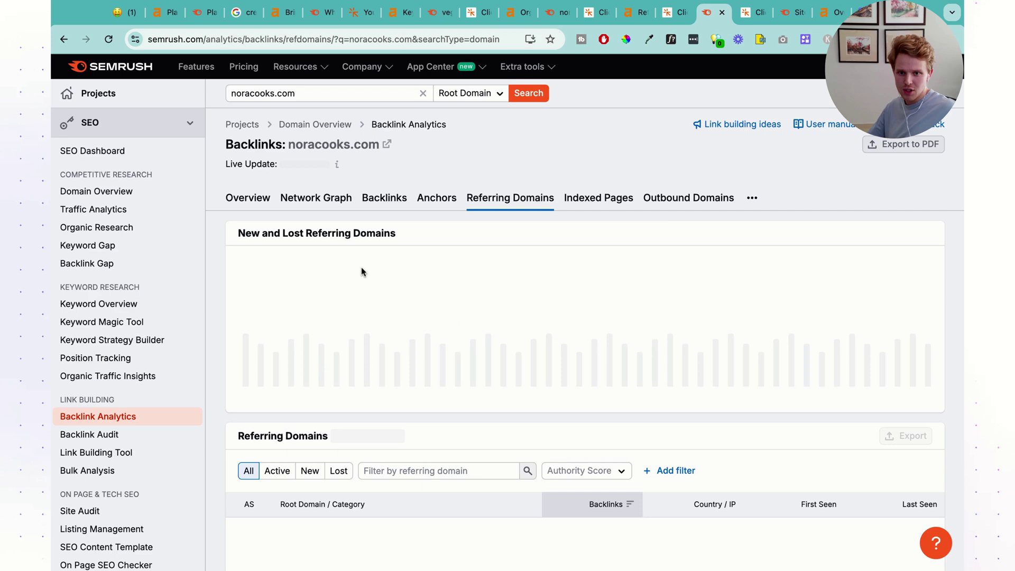
{"action": "scroll", "coordinate": [361, 267], "scroll_direction": "down", "scroll_amount": 5}
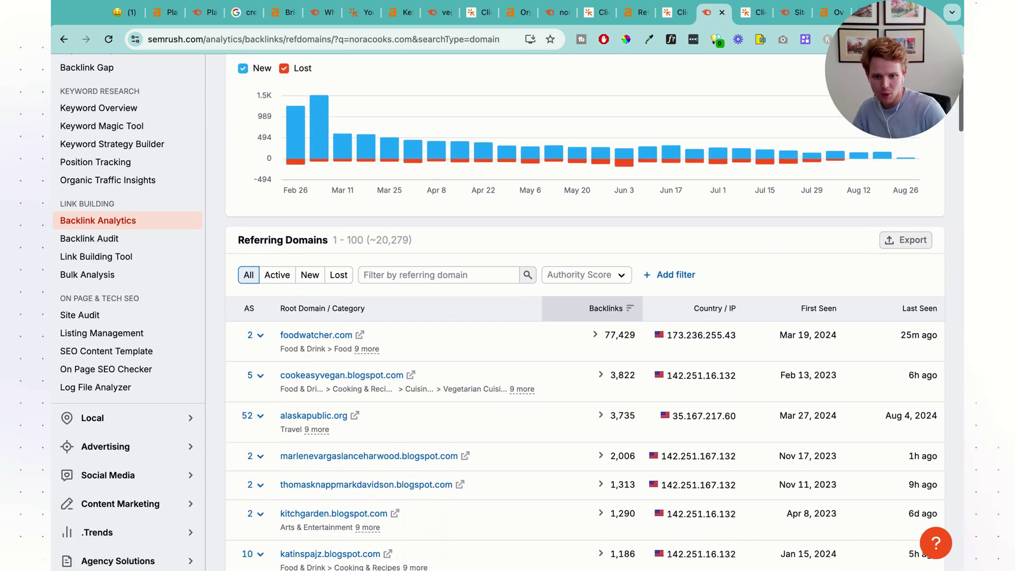
{"action": "left_click", "coordinate": [255, 242]}
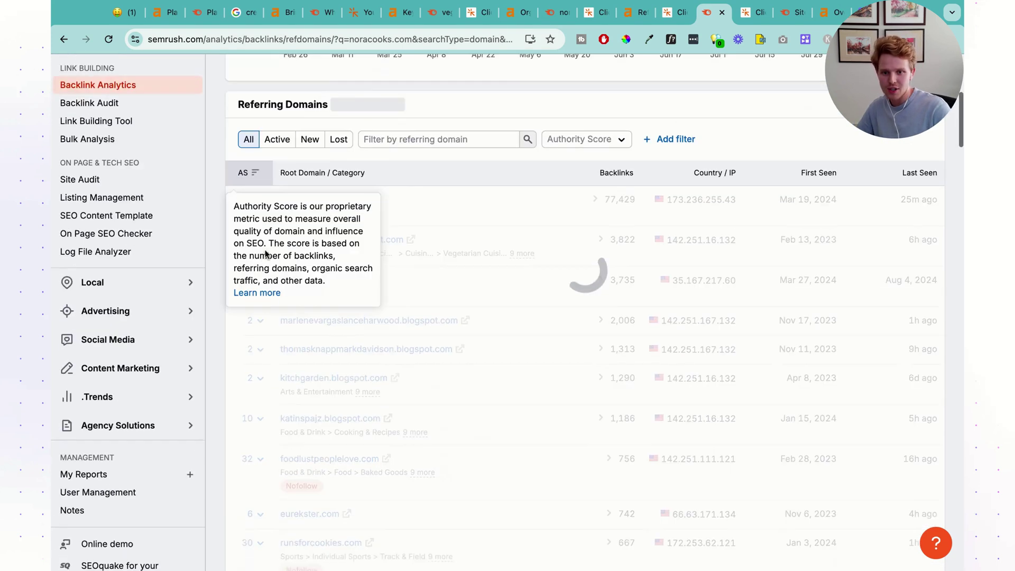
{"action": "scroll", "coordinate": [369, 339], "scroll_direction": "up", "scroll_amount": 2}
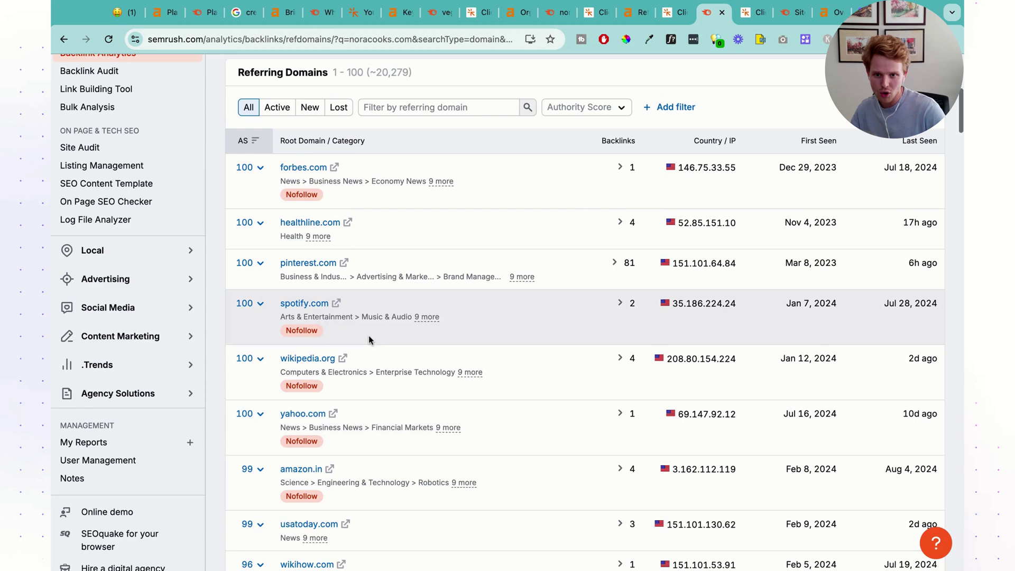
{"action": "scroll", "coordinate": [385, 327], "scroll_direction": "down", "scroll_amount": 3}
{"action": "scroll", "coordinate": [438, 332], "scroll_direction": "up", "scroll_amount": 2}
{"action": "scroll", "coordinate": [438, 332], "scroll_direction": "up", "scroll_amount": 1}
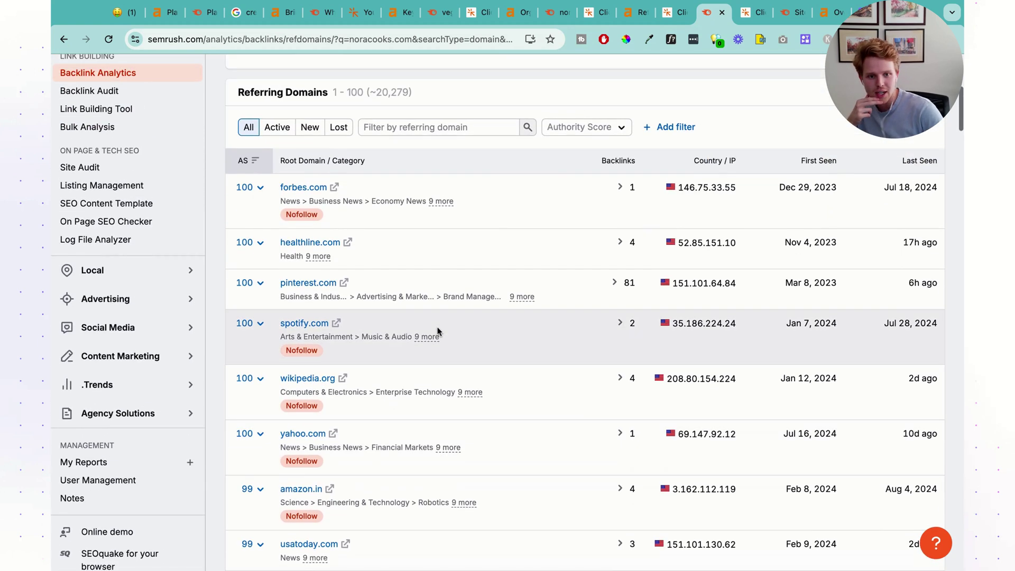
{"action": "scroll", "coordinate": [438, 331], "scroll_direction": "down", "scroll_amount": 7}
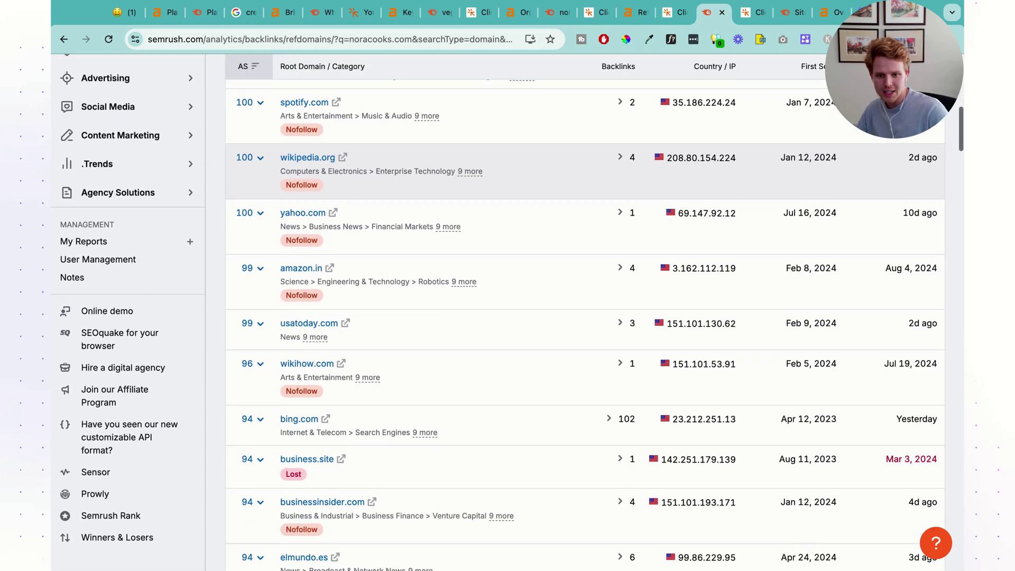
{"action": "scroll", "coordinate": [585, 317], "scroll_direction": "down", "scroll_amount": 3}
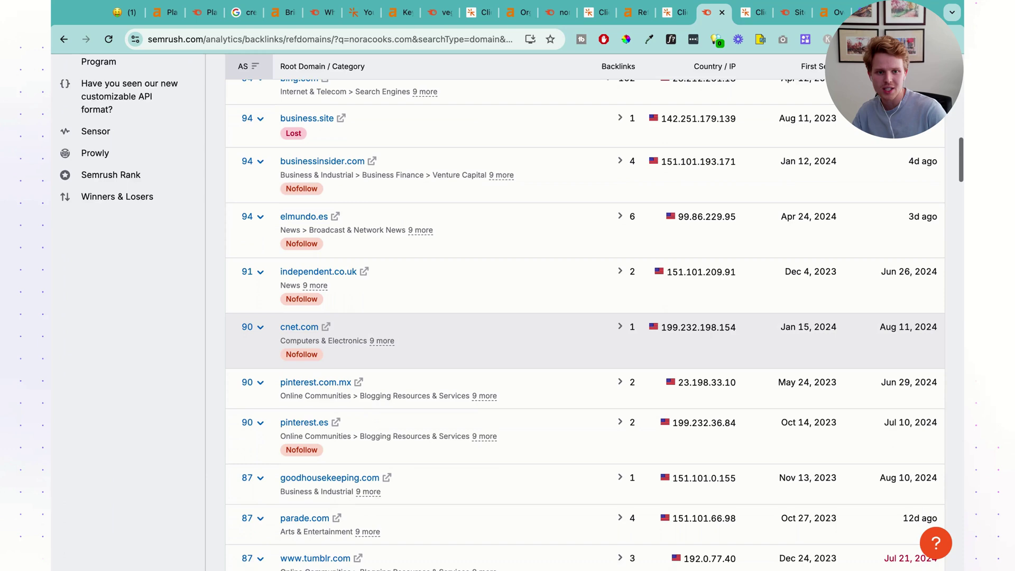
{"action": "scroll", "coordinate": [585, 317], "scroll_direction": "up", "scroll_amount": 9}
Filter Clicks.so's noracooks.com backlinks to dofollow only and scroll to the 623-entry pagination
{"action": "left_click", "coordinate": [678, 14]}
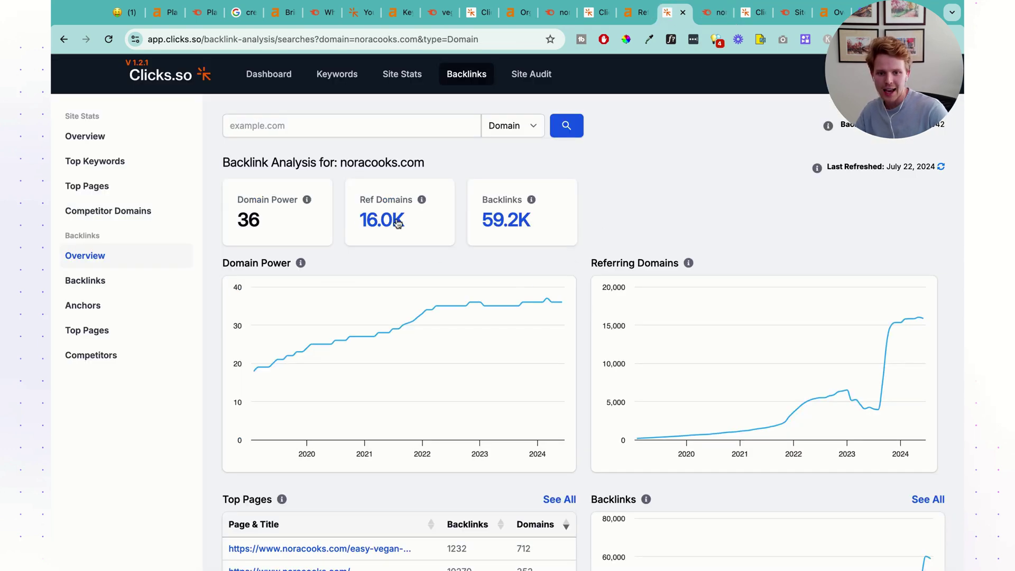
{"action": "mouse_move", "coordinate": [743, 426]}
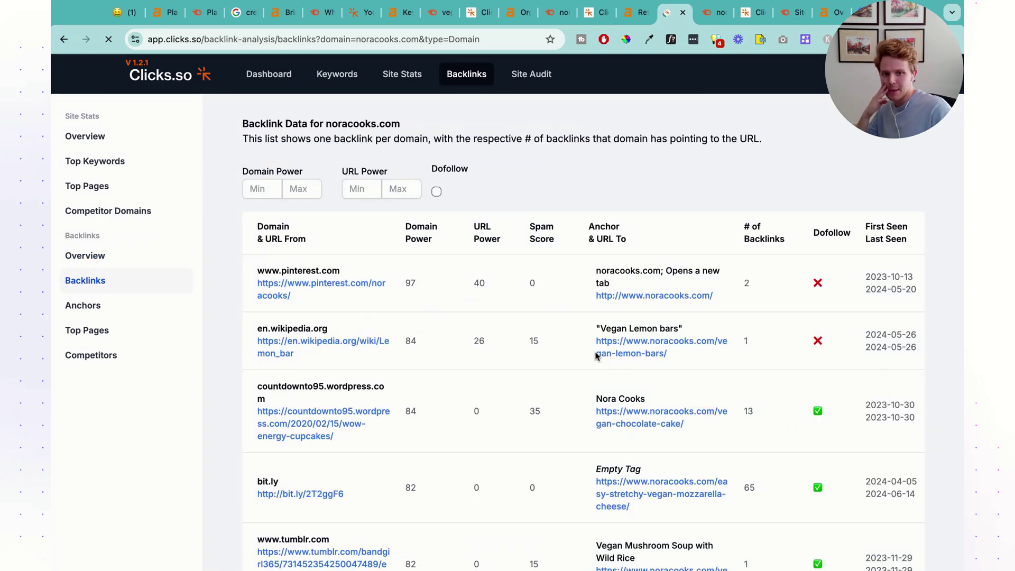
{"action": "scroll", "coordinate": [569, 265], "scroll_direction": "down", "scroll_amount": 1}
{"action": "left_click", "coordinate": [555, 177]}
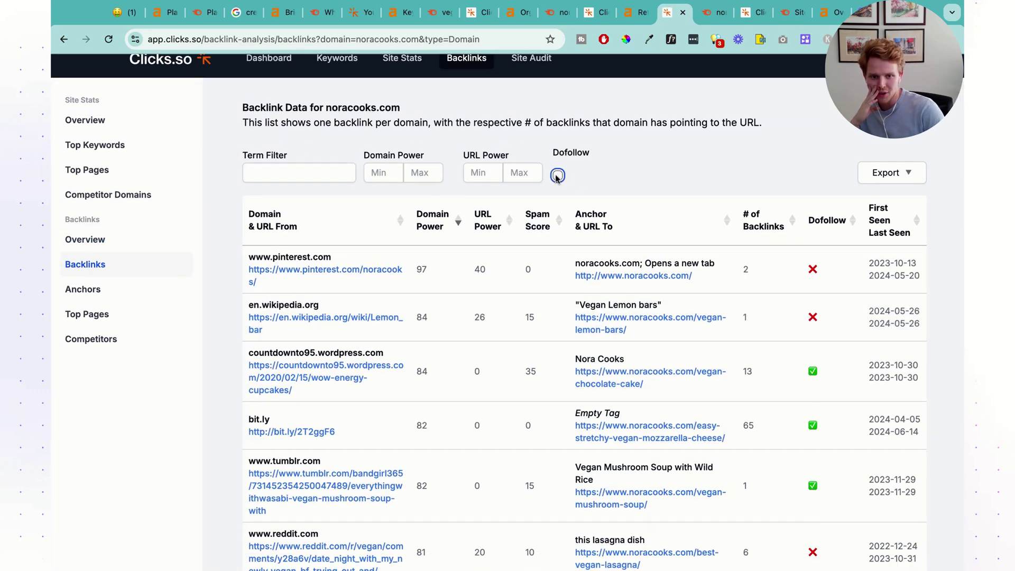
{"action": "scroll", "coordinate": [567, 406], "scroll_direction": "down", "scroll_amount": 4}
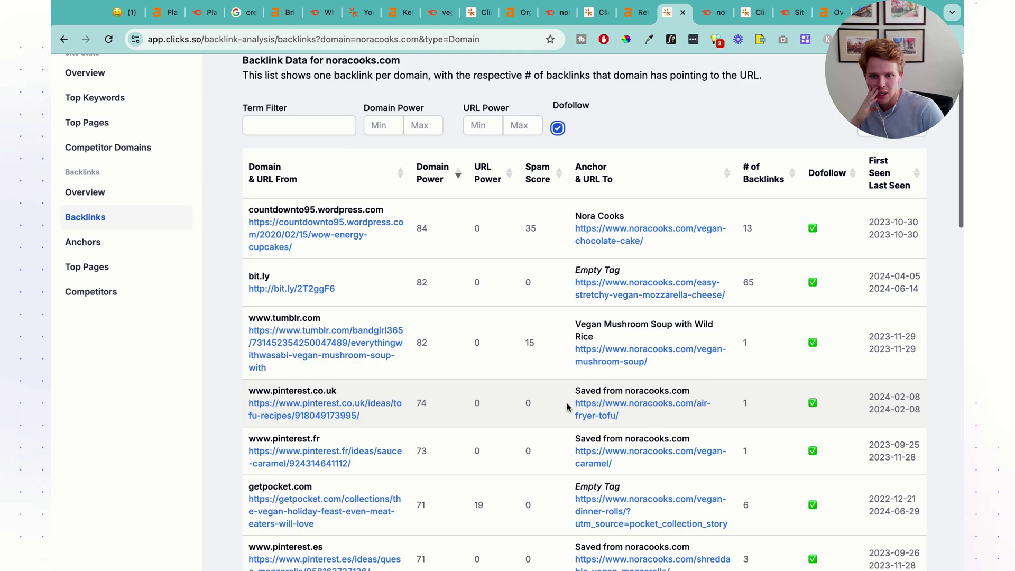
{"action": "scroll", "coordinate": [566, 406], "scroll_direction": "down", "scroll_amount": 7}
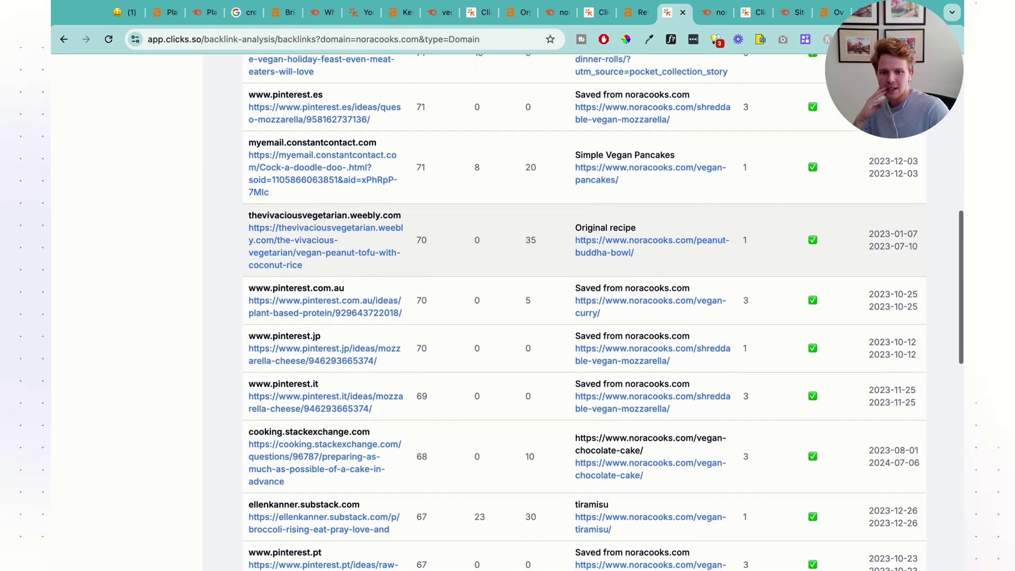
{"action": "scroll", "coordinate": [566, 406], "scroll_direction": "down", "scroll_amount": 10}
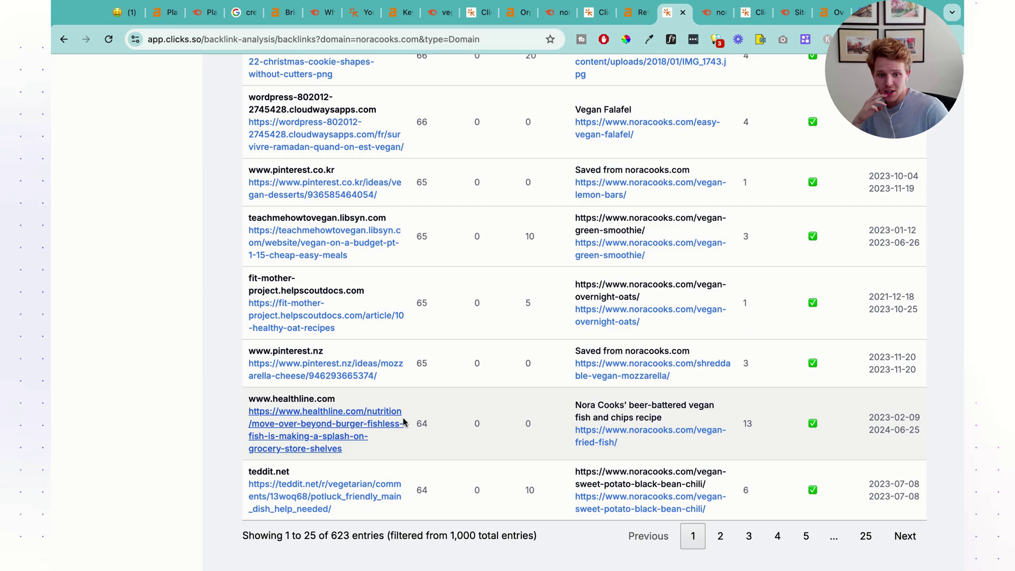
{"action": "scroll", "coordinate": [265, 418], "scroll_direction": "up", "scroll_amount": 5}
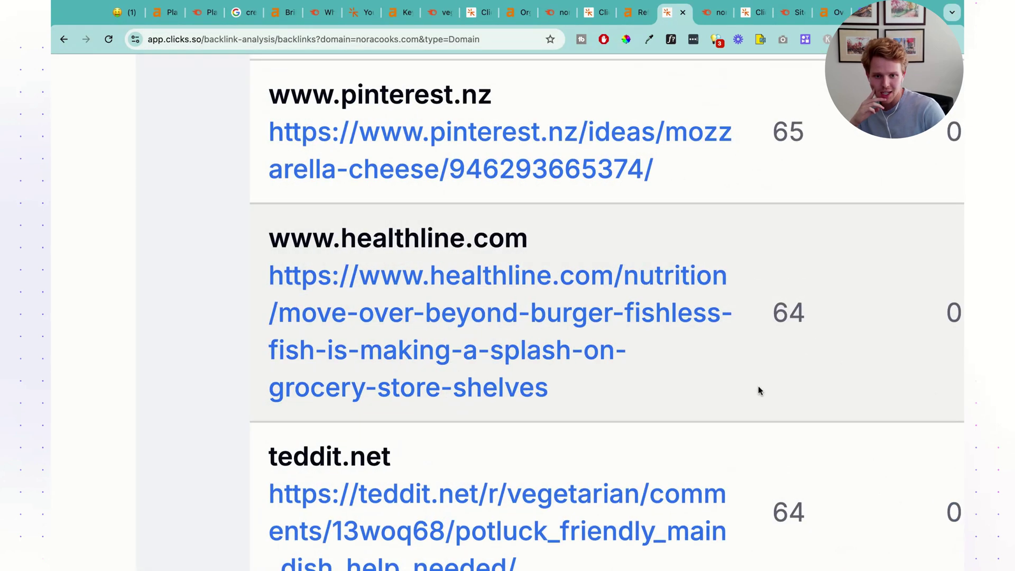
{"action": "scroll", "coordinate": [616, 364], "scroll_direction": "down", "scroll_amount": 5}
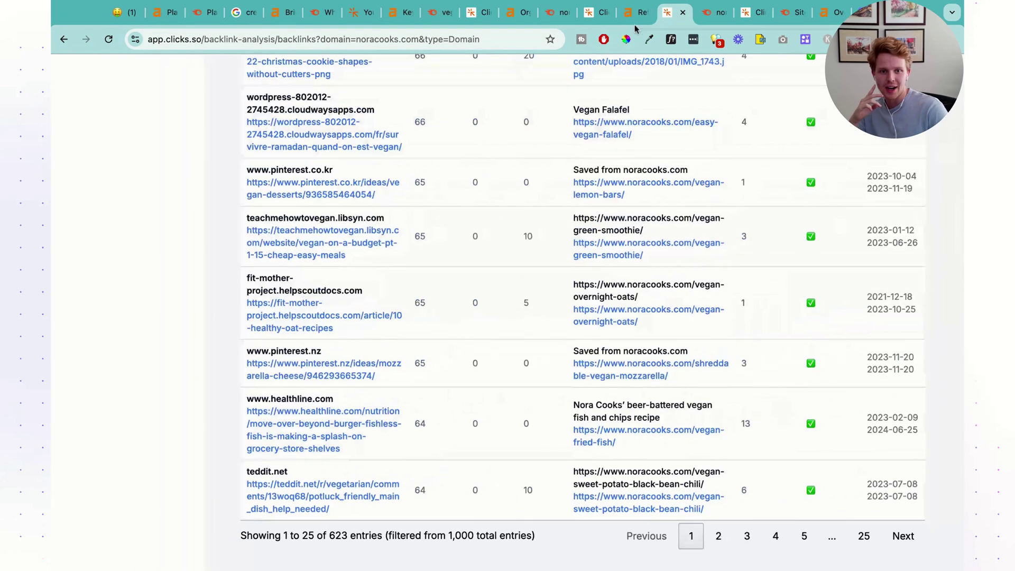
In the clicks.so site audit, list the 4 pages with no H1 tag, like refund-policy
{"action": "left_click", "coordinate": [745, 19]}
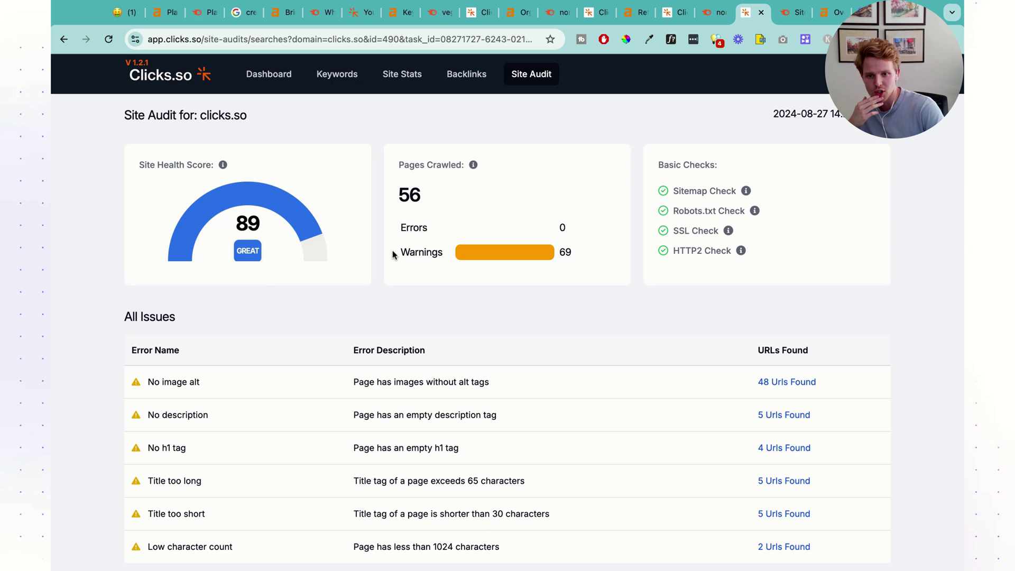
{"action": "scroll", "coordinate": [321, 249], "scroll_direction": "down", "scroll_amount": 1}
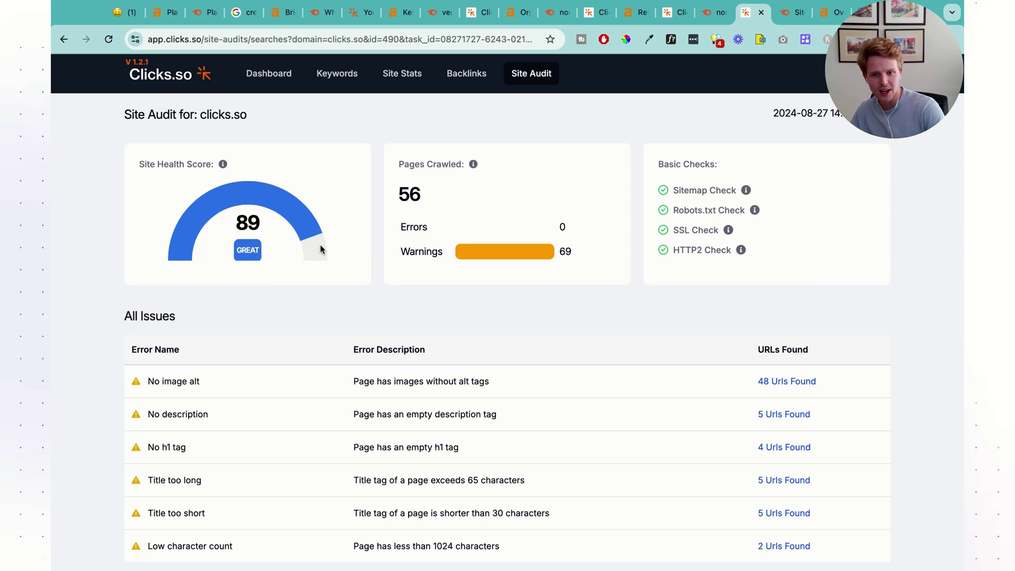
{"action": "scroll", "coordinate": [364, 174], "scroll_direction": "down", "scroll_amount": 2}
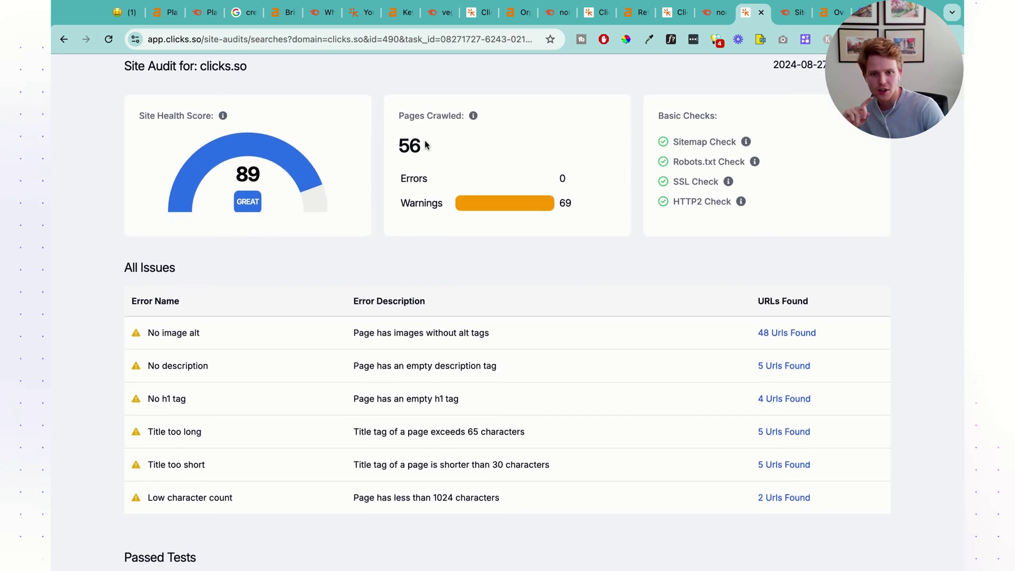
{"action": "left_click_drag", "start_coordinate": [586, 206], "coordinate": [432, 203]}
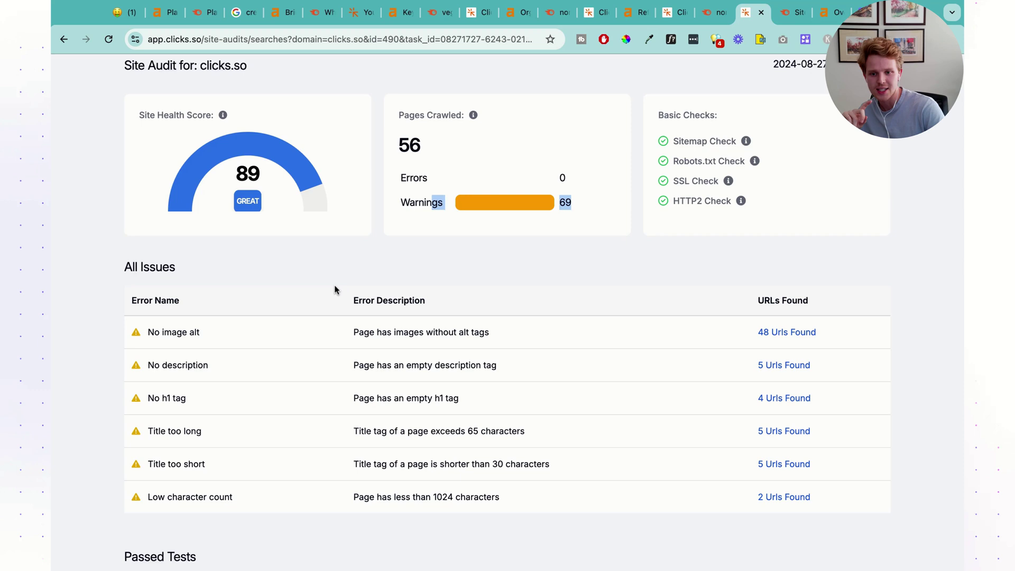
{"action": "scroll", "coordinate": [335, 287], "scroll_direction": "down", "scroll_amount": 2}
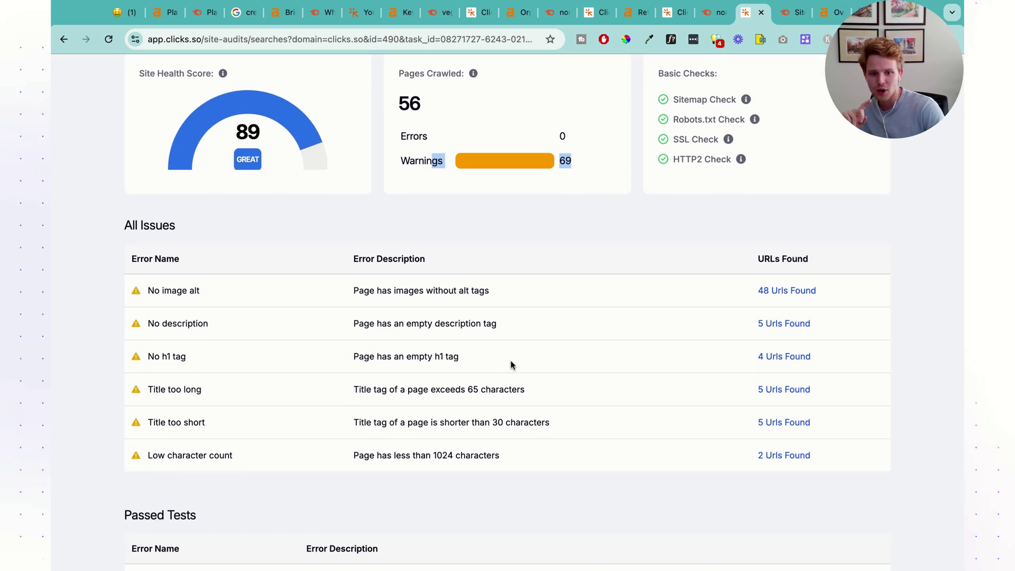
{"action": "left_click_drag", "start_coordinate": [511, 364], "coordinate": [349, 356]}
{"action": "scroll", "coordinate": [348, 356], "scroll_direction": "up", "scroll_amount": 1}
{"action": "left_click", "coordinate": [808, 361]}
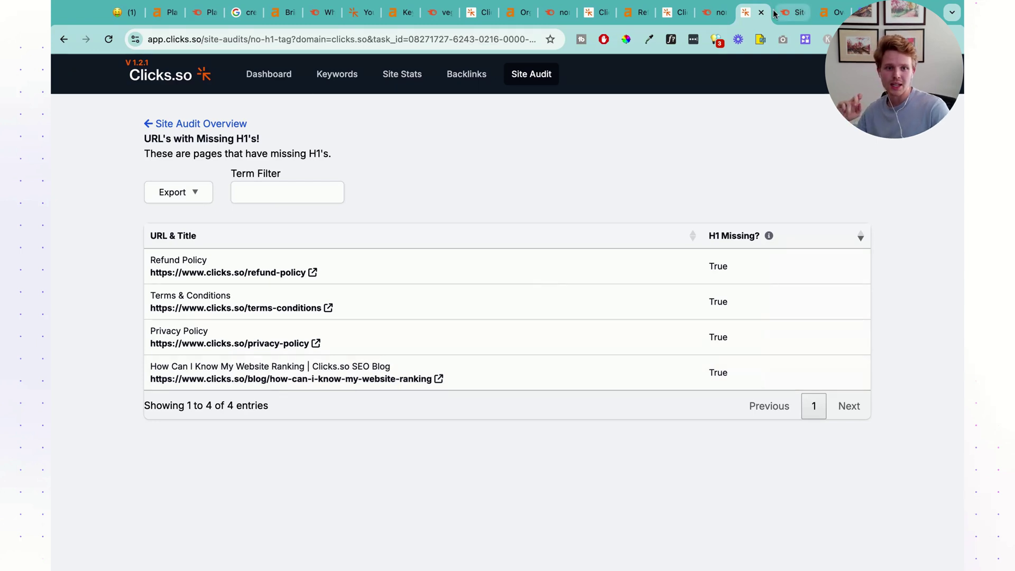
In the Semrush clicks.so audit, list the 4 pages returning 4xx errors, then return to the overview
{"action": "left_click", "coordinate": [793, 12]}
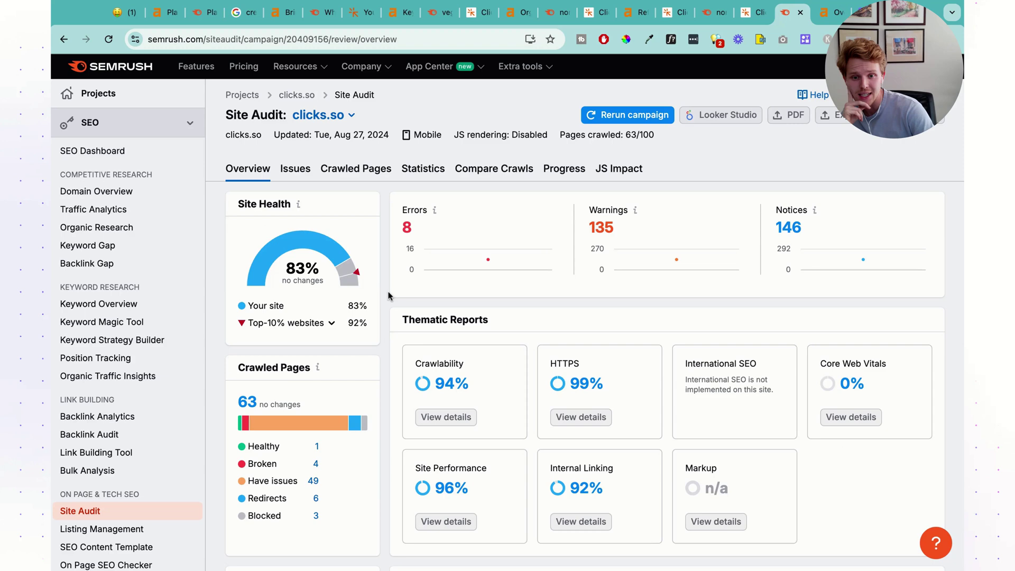
{"action": "scroll", "coordinate": [389, 299], "scroll_direction": "down", "scroll_amount": 5}
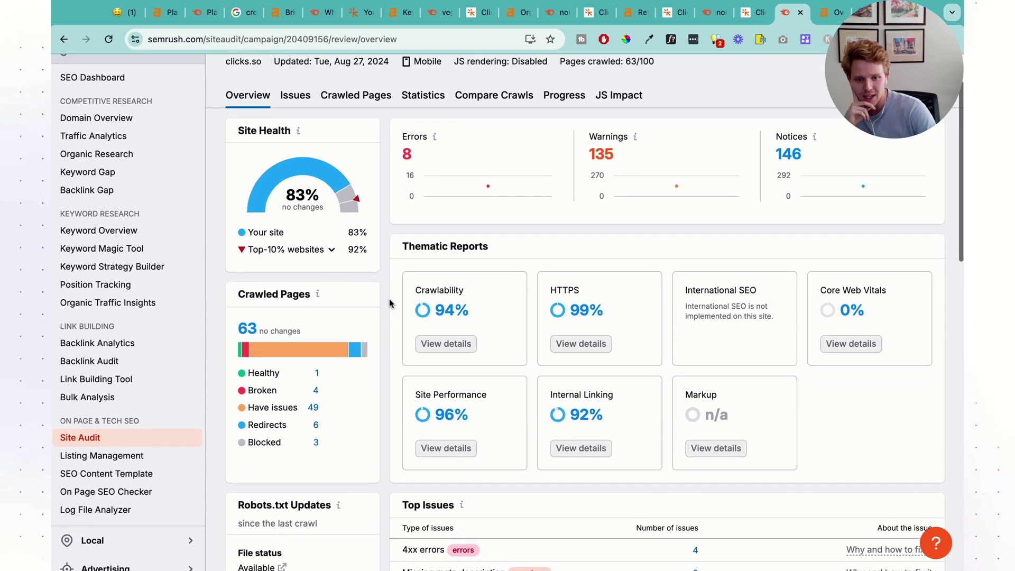
{"action": "scroll", "coordinate": [389, 299], "scroll_direction": "down", "scroll_amount": 4}
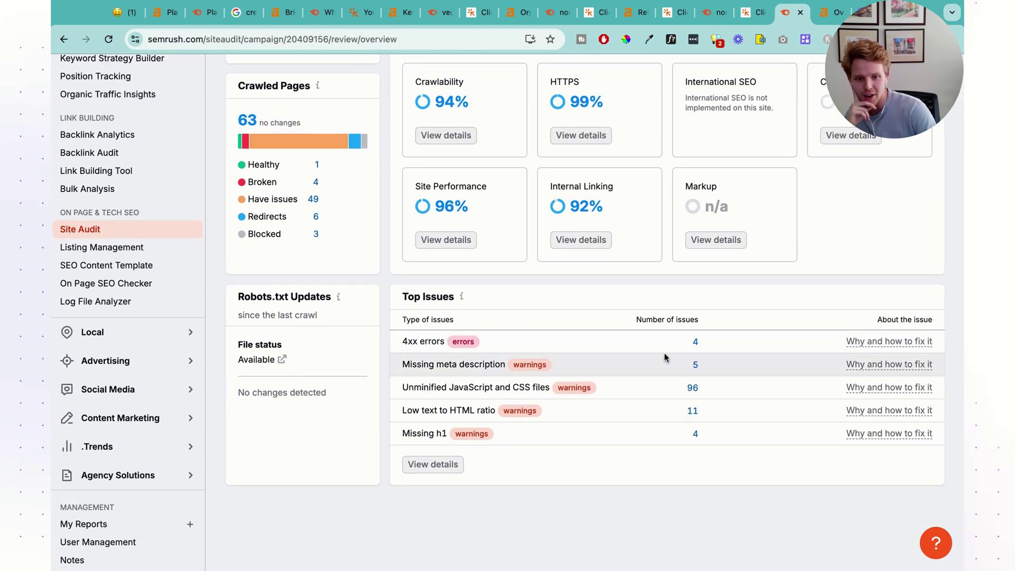
{"action": "left_click", "coordinate": [695, 342]}
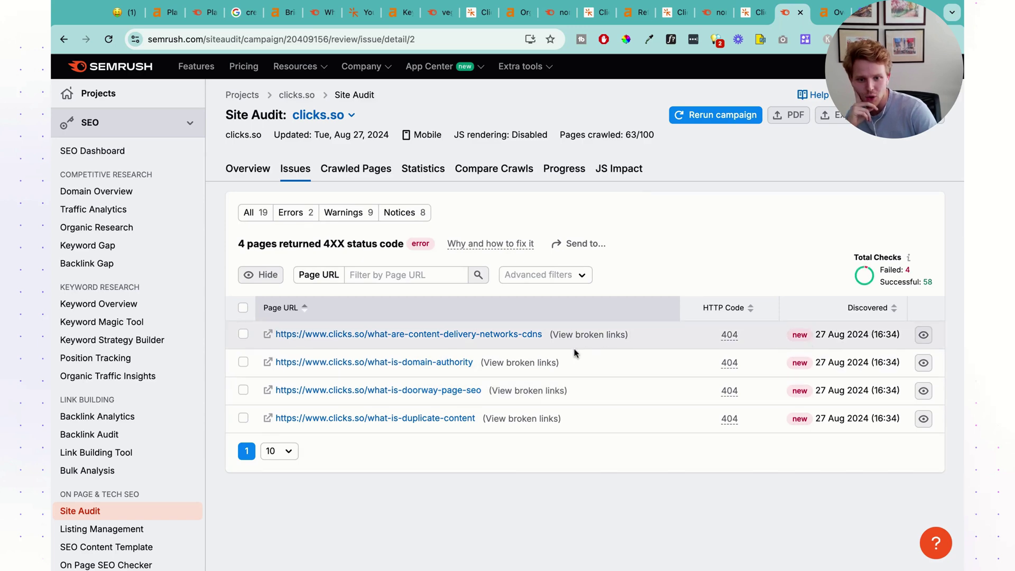
{"action": "left_click", "coordinate": [63, 39]}
Show Semrush's Issues, Crawled Pages and crawl Statistics tiles, then bring up Ahrefs' site audit overview
{"action": "scroll", "coordinate": [579, 335], "scroll_direction": "up", "scroll_amount": 3}
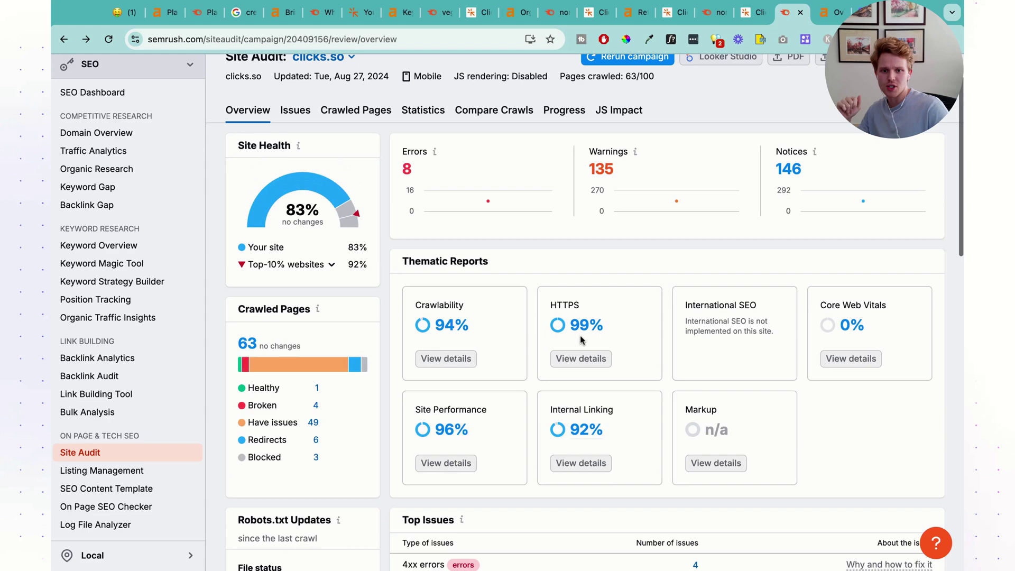
{"action": "scroll", "coordinate": [579, 335], "scroll_direction": "up", "scroll_amount": 2}
{"action": "left_click", "coordinate": [295, 168]}
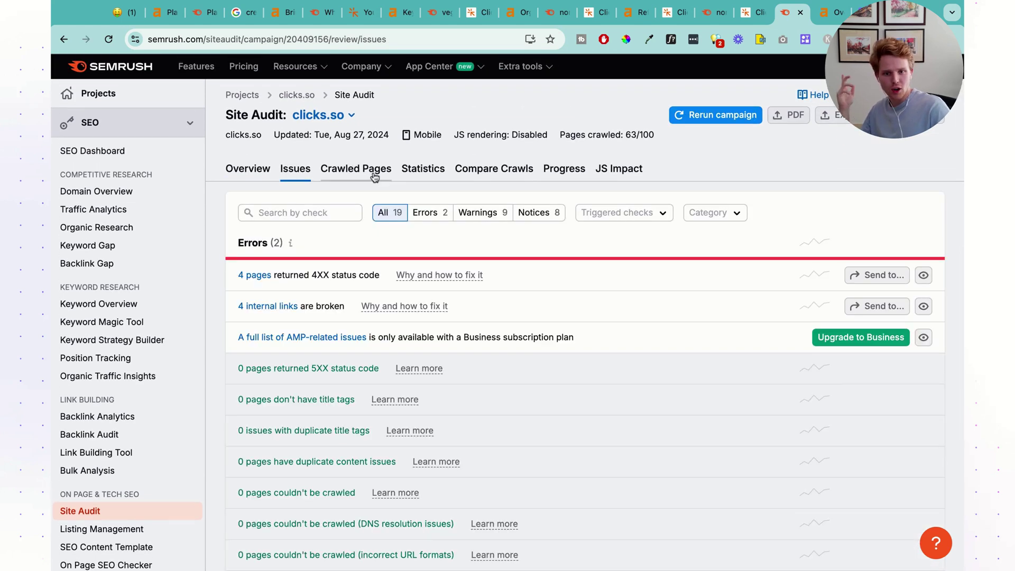
{"action": "left_click", "coordinate": [374, 177]}
{"action": "left_click", "coordinate": [436, 175]}
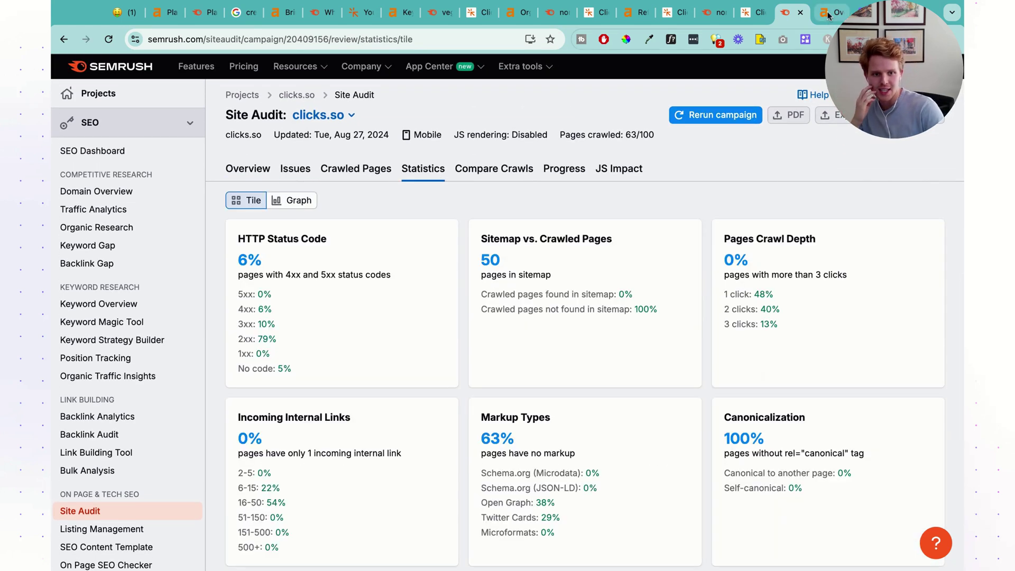
{"action": "left_click", "coordinate": [828, 16]}
{"action": "scroll", "coordinate": [659, 274], "scroll_direction": "down", "scroll_amount": 2}
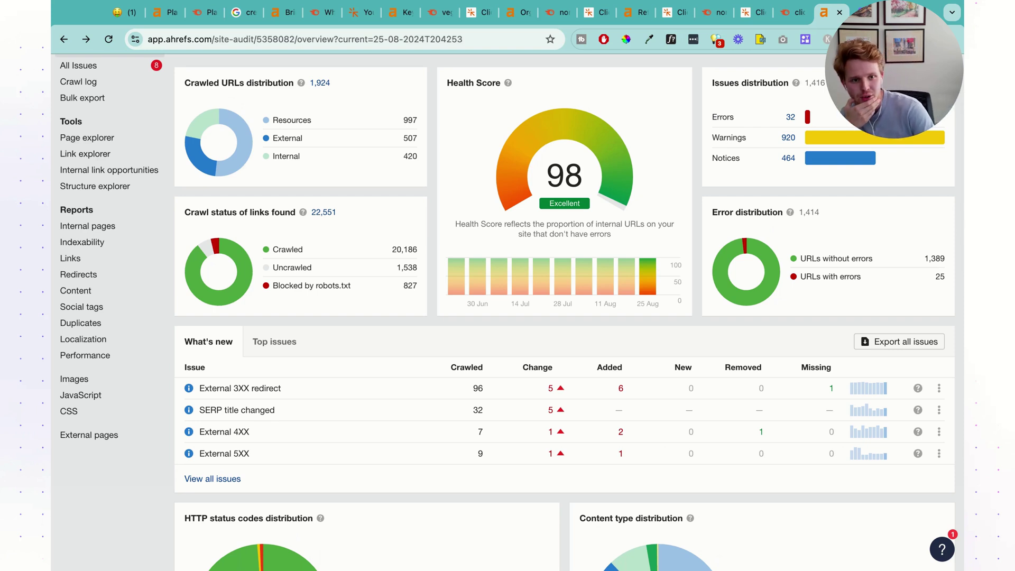
Scroll through Ahrefs' site audit overview (Health Score 98, 1,389 URLs without errors, 25 with errors) and back up
{"action": "scroll", "coordinate": [509, 312], "scroll_direction": "down", "scroll_amount": 1}
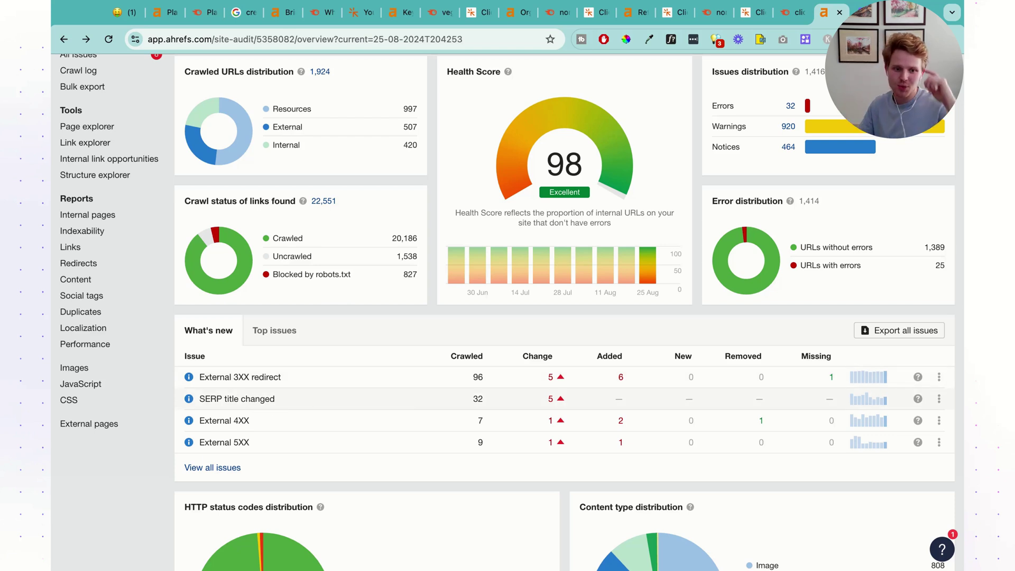
{"action": "scroll", "coordinate": [264, 370], "scroll_direction": "down", "scroll_amount": 5}
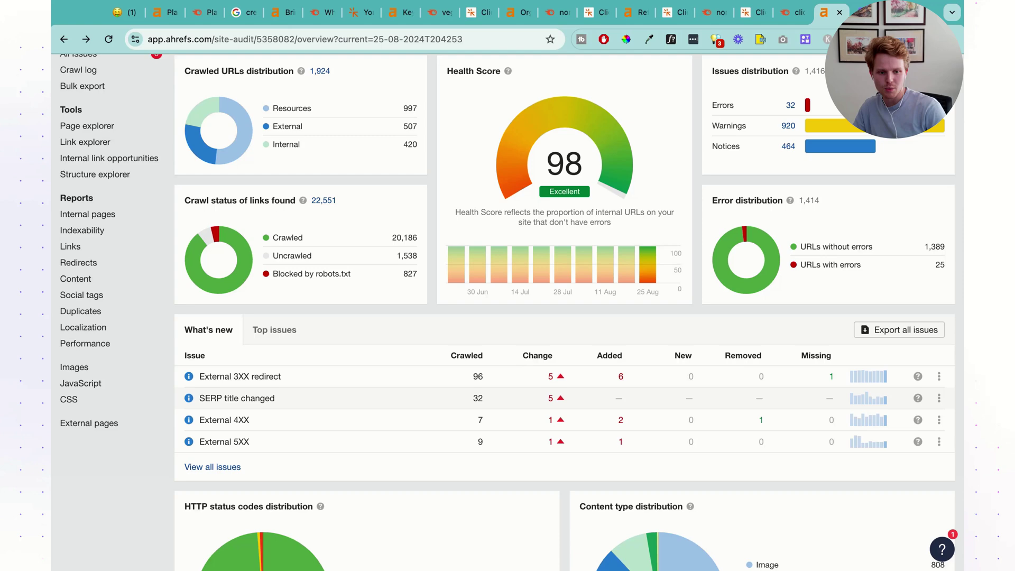
{"action": "scroll", "coordinate": [253, 317], "scroll_direction": "down", "scroll_amount": 8}
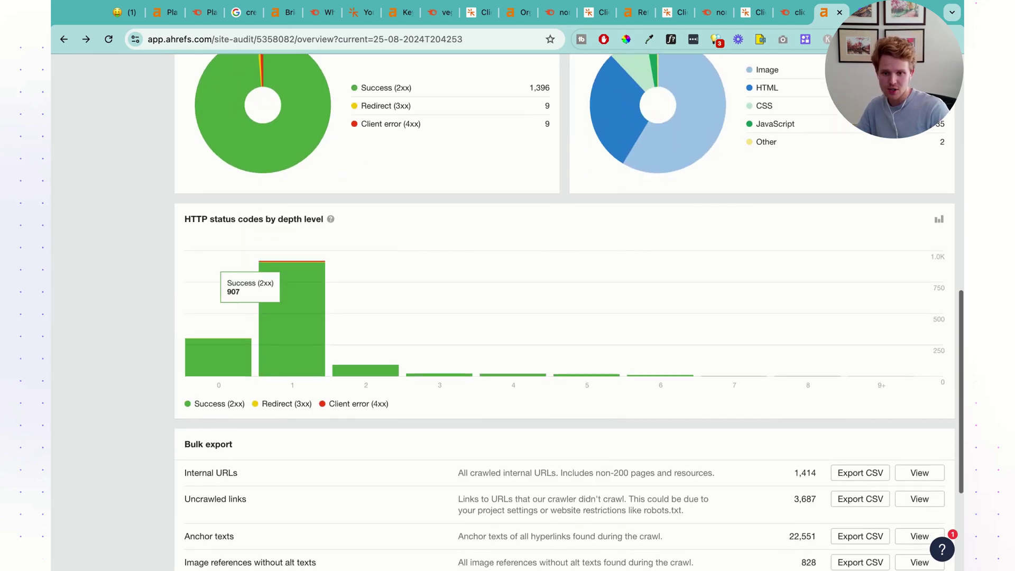
{"action": "scroll", "coordinate": [254, 317], "scroll_direction": "up", "scroll_amount": 8}
{"action": "scroll", "coordinate": [508, 312], "scroll_direction": "up", "scroll_amount": 5}
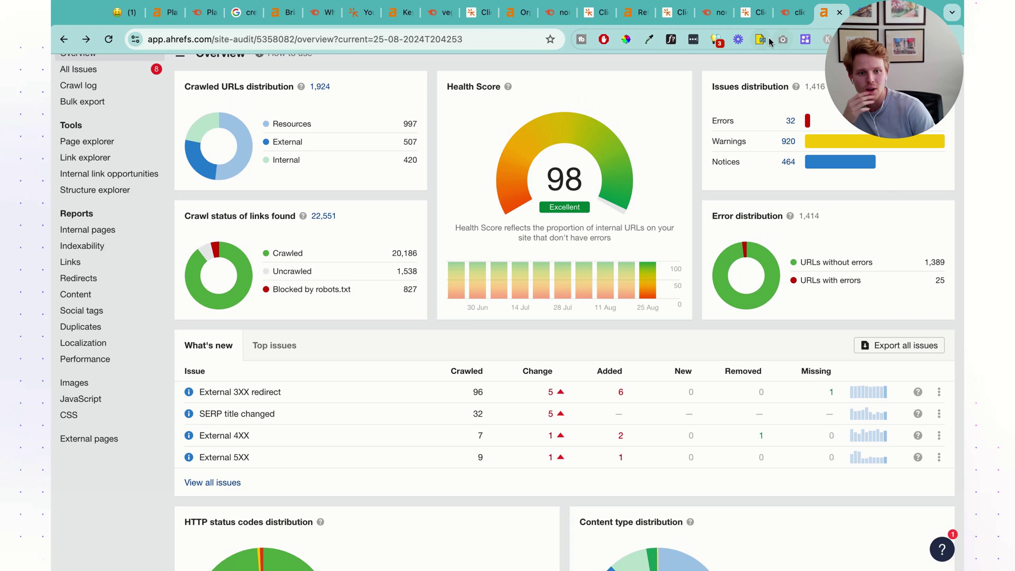
{"action": "scroll", "coordinate": [682, 129], "scroll_direction": "up", "scroll_amount": 1}
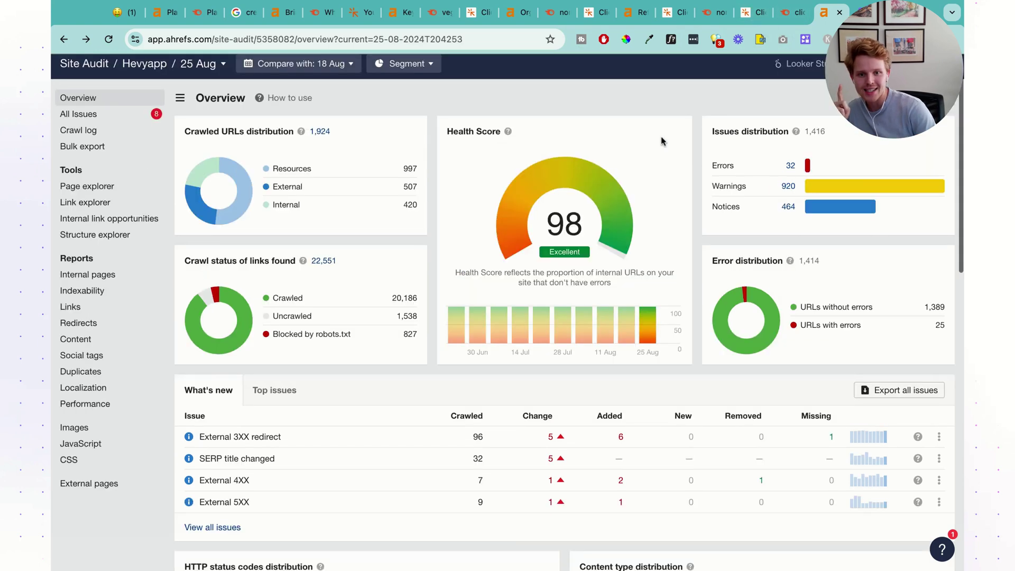
{"action": "scroll", "coordinate": [470, 161], "scroll_direction": "up", "scroll_amount": 1}
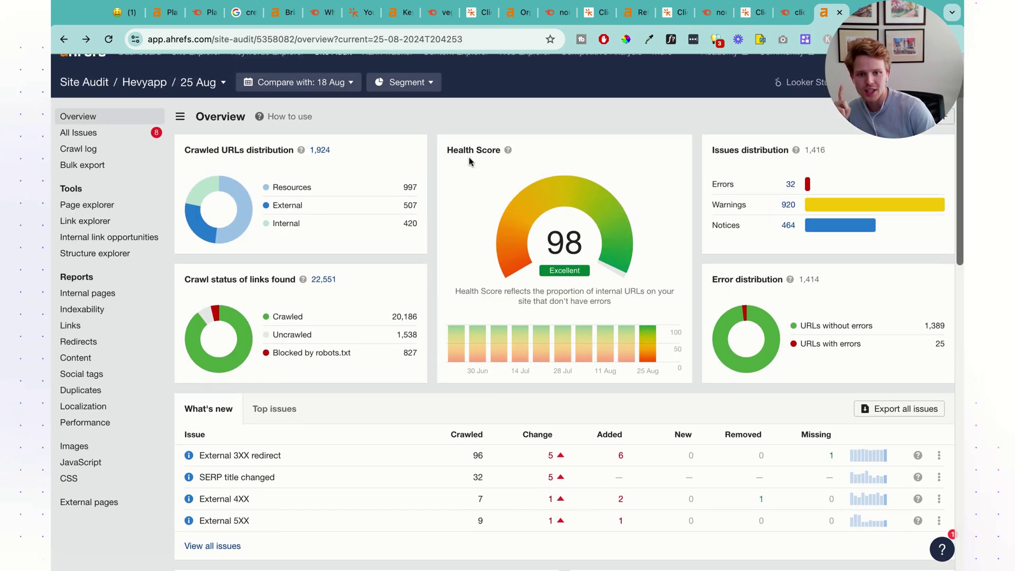
{"action": "scroll", "coordinate": [469, 161], "scroll_direction": "up", "scroll_amount": 1}
Browse Ahrefs' Rank Tracker, Content Explorer and Web Explorer, then show the list of additional Ahrefs tools
{"action": "left_click", "coordinate": [404, 71]}
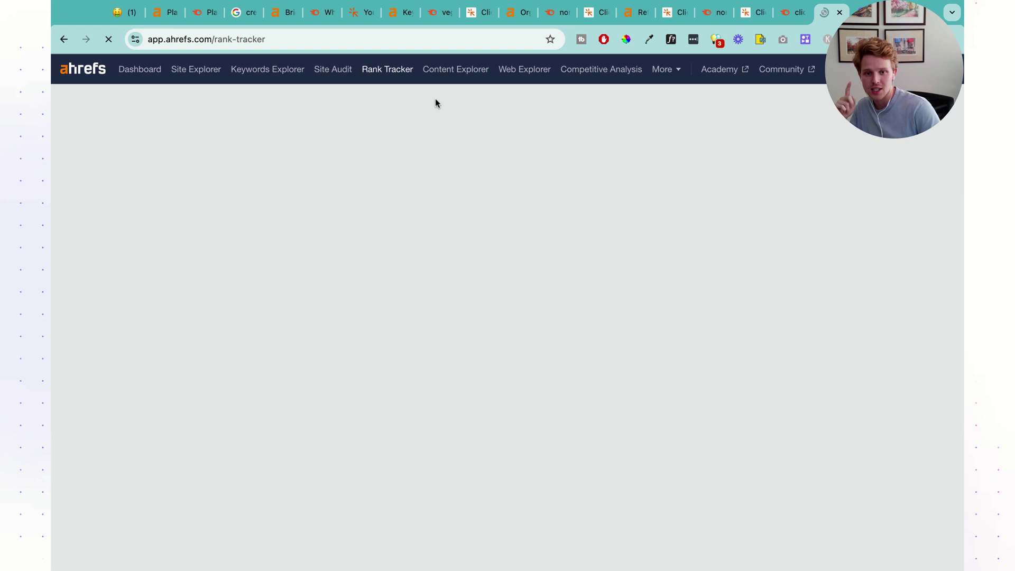
{"action": "left_click", "coordinate": [455, 69]}
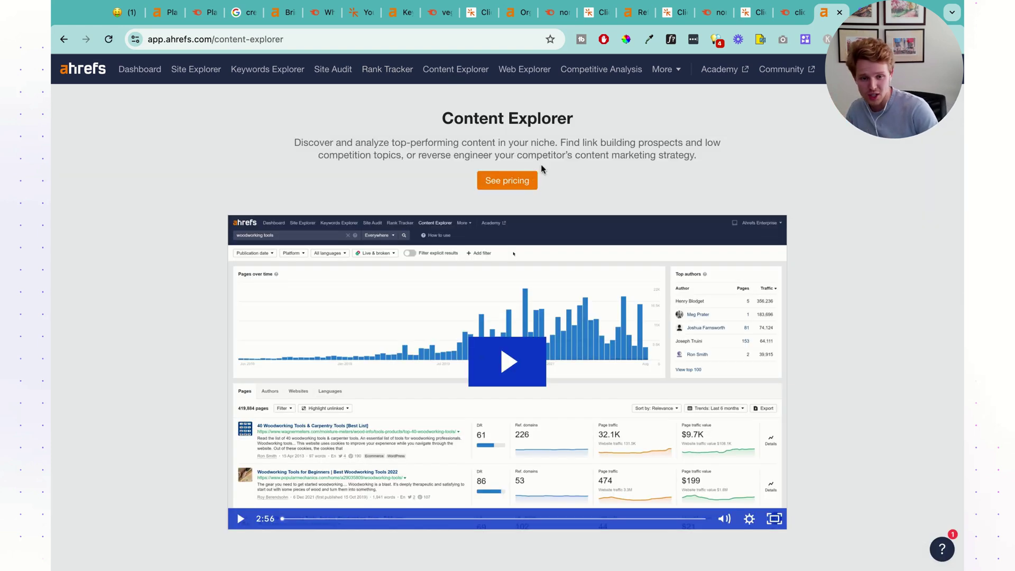
{"action": "left_click", "coordinate": [542, 70]}
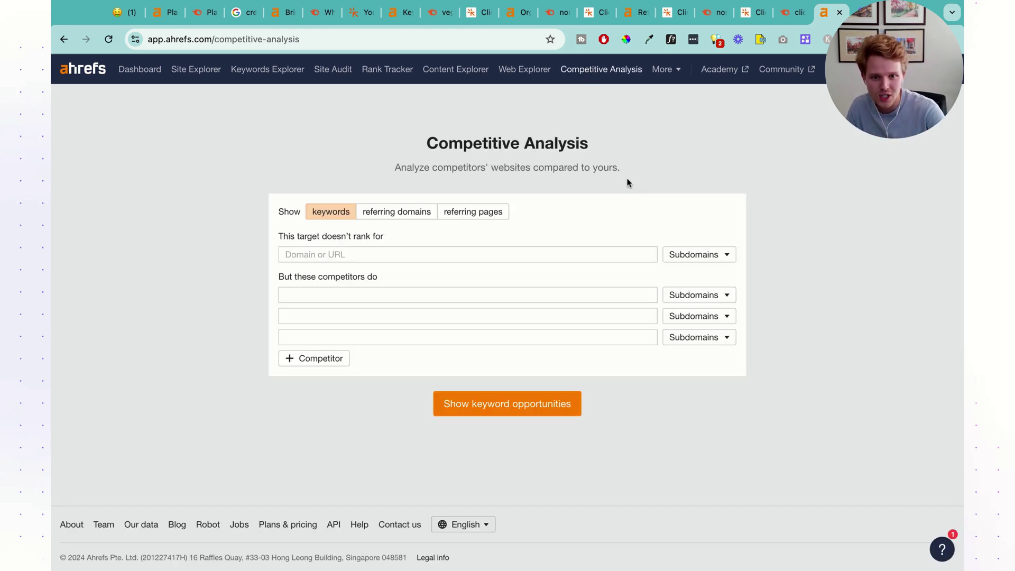
{"action": "left_click", "coordinate": [663, 69]}
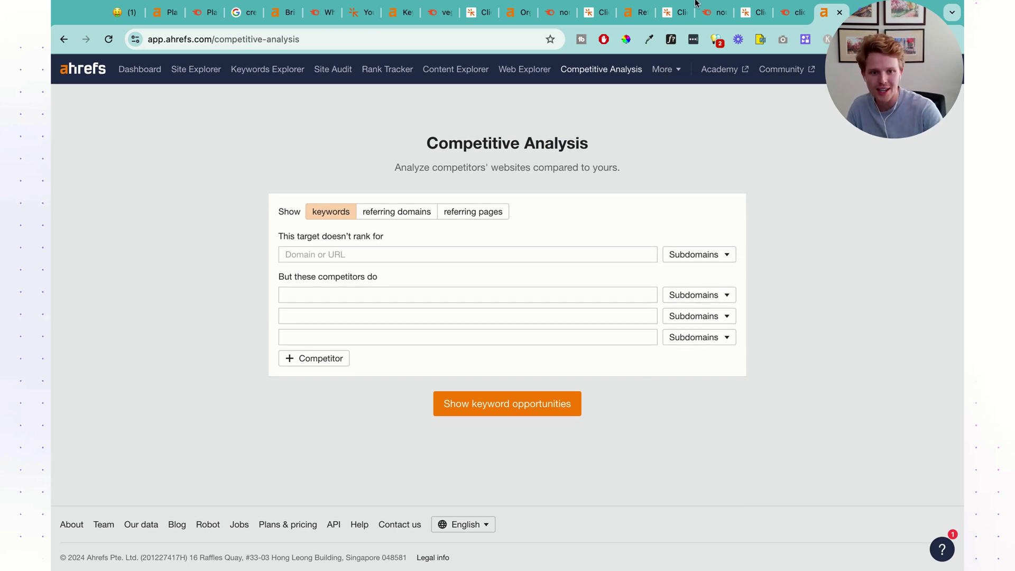
Back on Semrush's clicks.so audit statistics, expand the Local, Advertising, Social Media and Content Marketing tool groups
{"action": "left_click", "coordinate": [793, 12]}
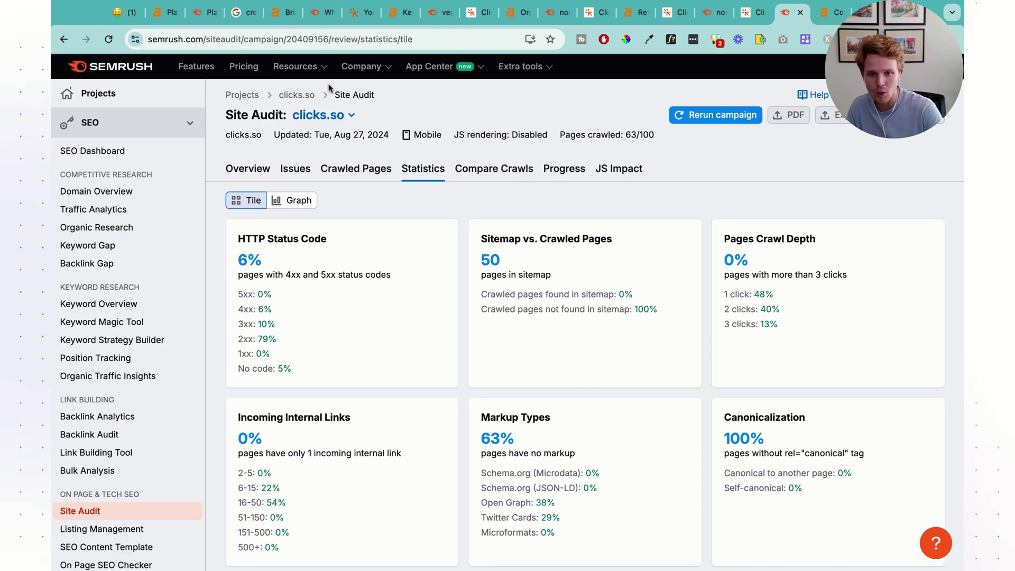
{"action": "scroll", "coordinate": [185, 304], "scroll_direction": "down", "scroll_amount": 6}
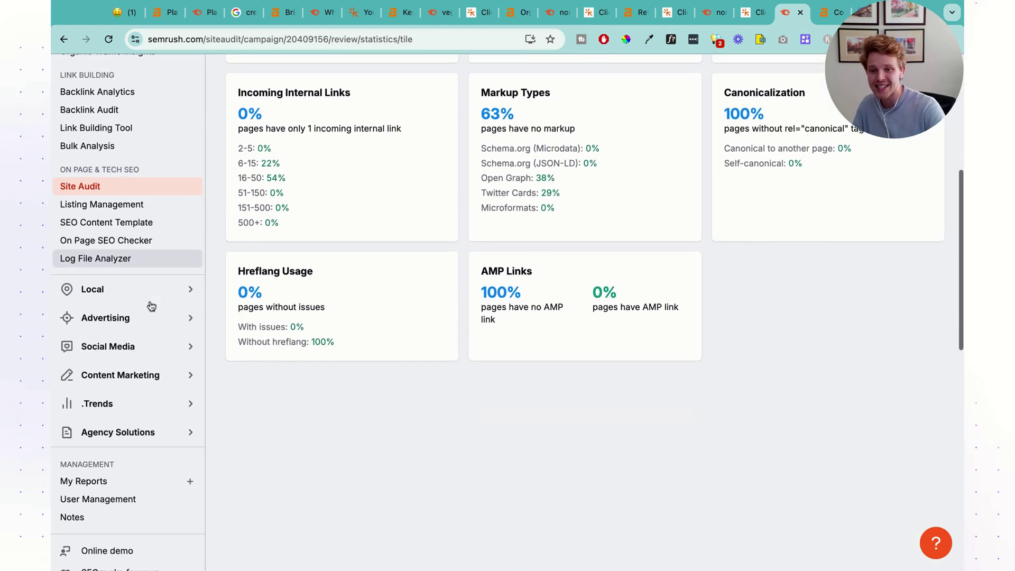
{"action": "left_click", "coordinate": [150, 271]}
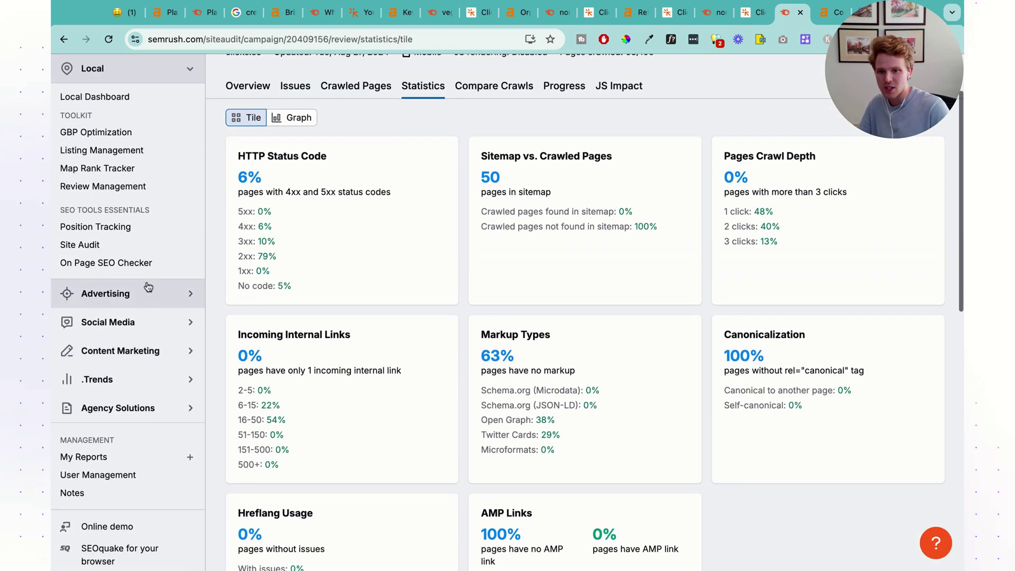
{"action": "left_click", "coordinate": [149, 292]}
{"action": "left_click", "coordinate": [153, 390]}
{"action": "scroll", "coordinate": [189, 259], "scroll_direction": "down", "scroll_amount": 1}
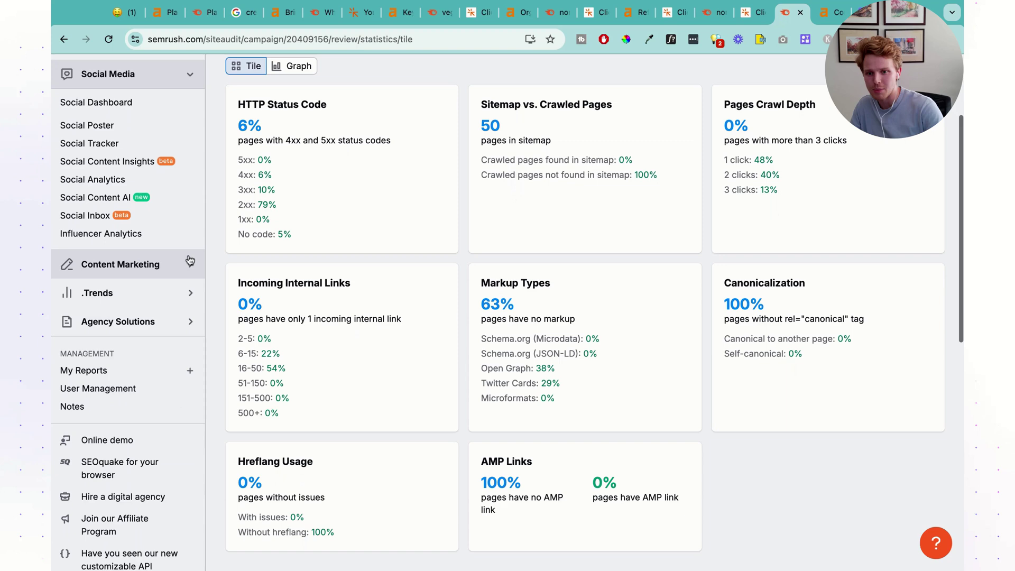
{"action": "left_click", "coordinate": [189, 262]}
{"action": "scroll", "coordinate": [172, 254], "scroll_direction": "up", "scroll_amount": 2}
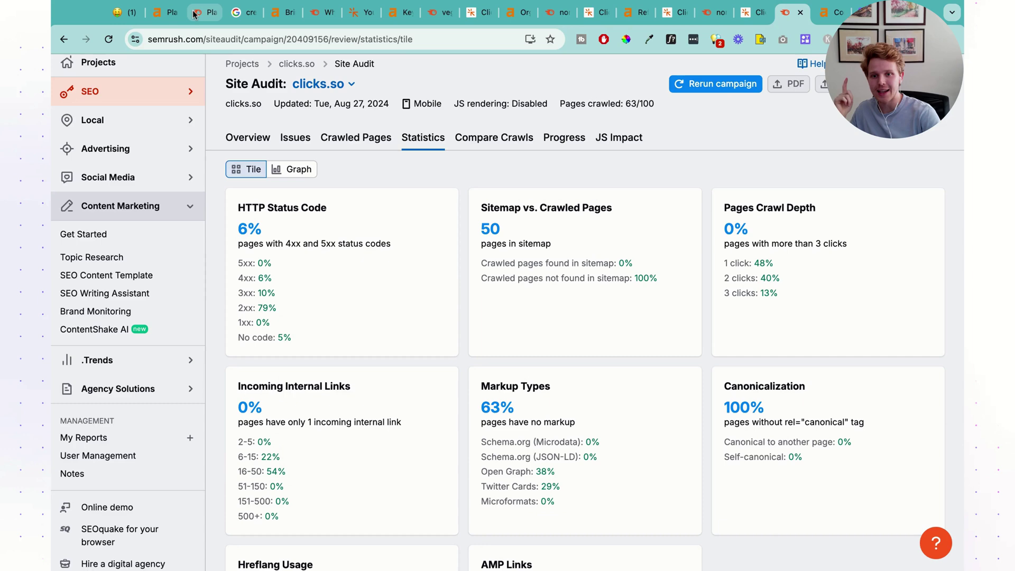
Return to Ahrefs' monthly pricing plans: Lite €119, Standard €229, Advanced €419, Enterprise €13,940/yr
{"action": "left_click", "coordinate": [164, 12]}
{"action": "scroll", "coordinate": [367, 329], "scroll_direction": "up", "scroll_amount": 1}
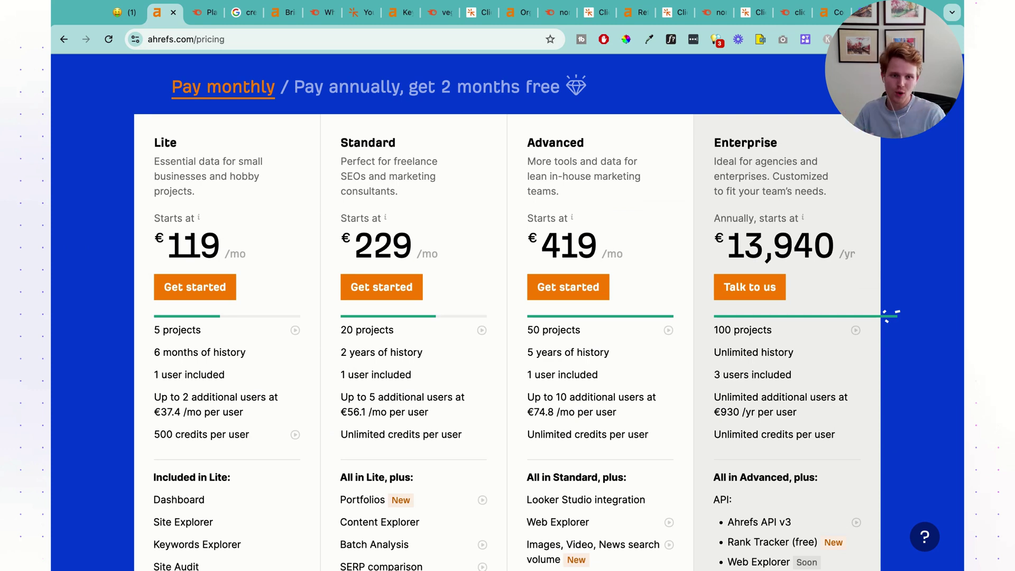
Highlight the Pro plan price on Semrush's pricing page, then move to the clicks.so homepage
{"action": "left_click", "coordinate": [203, 16]}
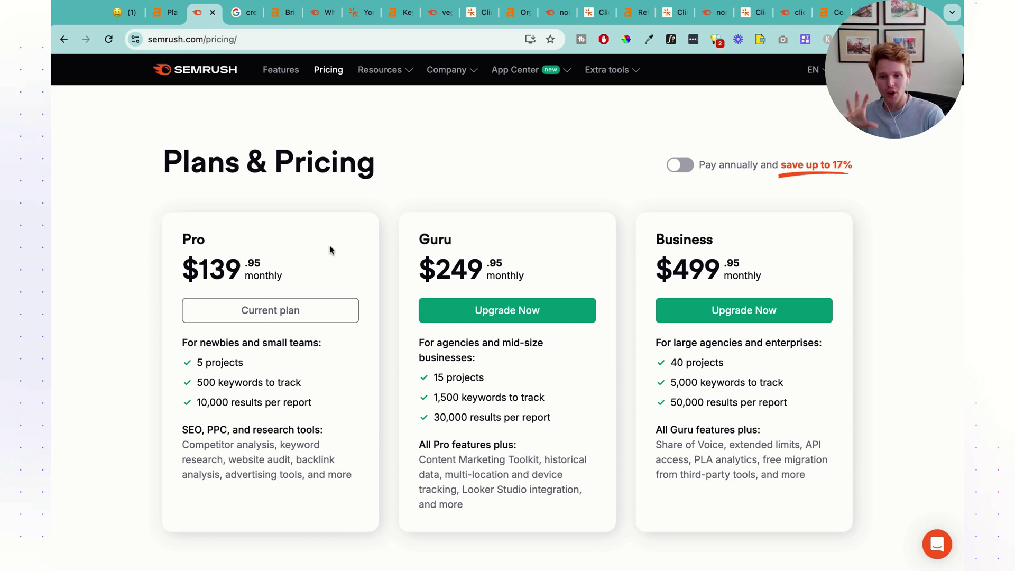
{"action": "left_click_drag", "start_coordinate": [252, 264], "coordinate": [213, 271]}
{"action": "left_click", "coordinate": [213, 271]}
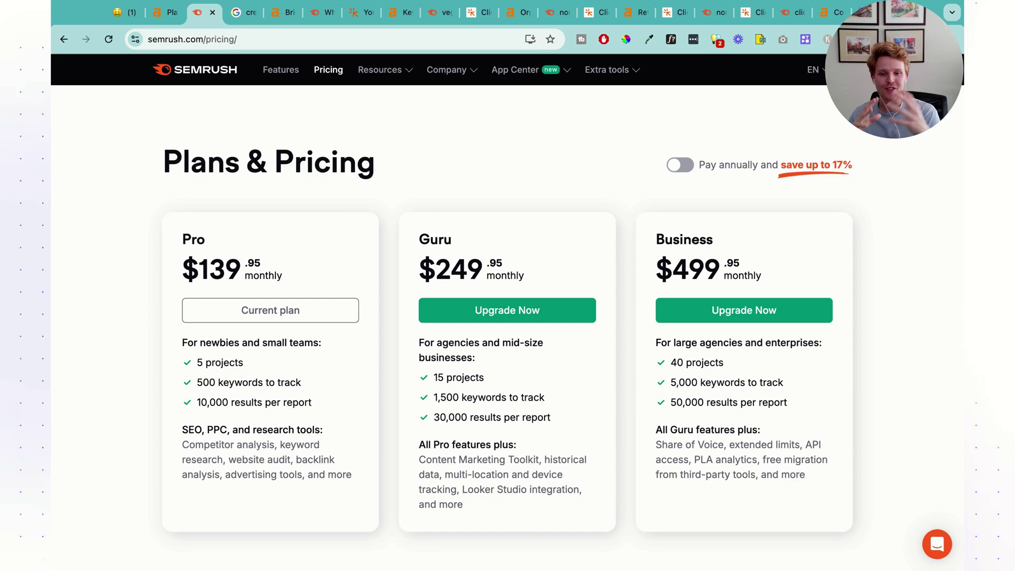
{"action": "left_click", "coordinate": [359, 12]}
Scroll clicks.so to its Starter $24.99, Pro $49.99 and Agency $74.99 monthly plans' keyword research rows
{"action": "scroll", "coordinate": [367, 173], "scroll_direction": "up", "scroll_amount": 2}
{"action": "scroll", "coordinate": [367, 172], "scroll_direction": "up", "scroll_amount": 15}
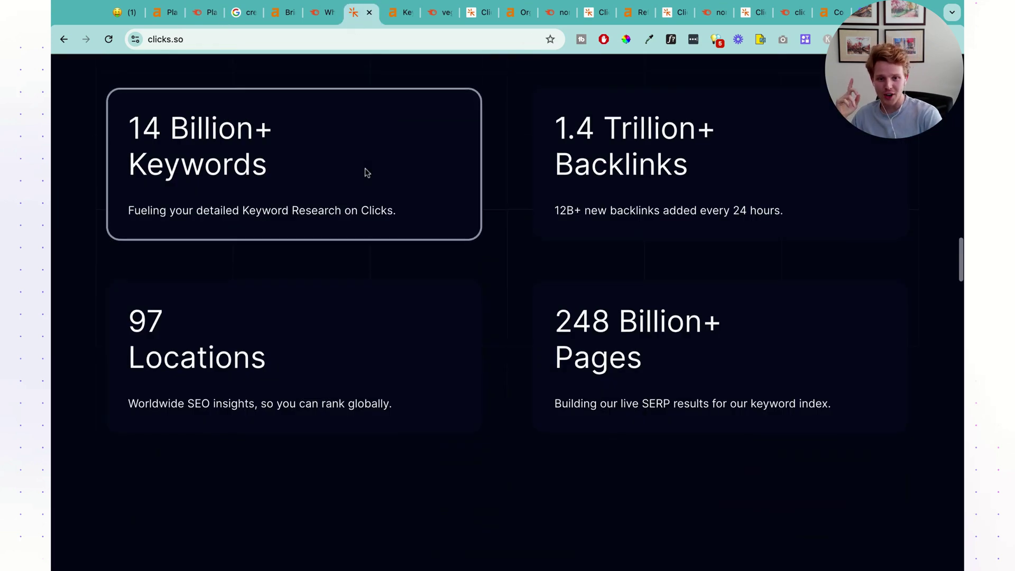
{"action": "scroll", "coordinate": [365, 170], "scroll_direction": "down", "scroll_amount": 10}
{"action": "scroll", "coordinate": [507, 317], "scroll_direction": "down", "scroll_amount": 15}
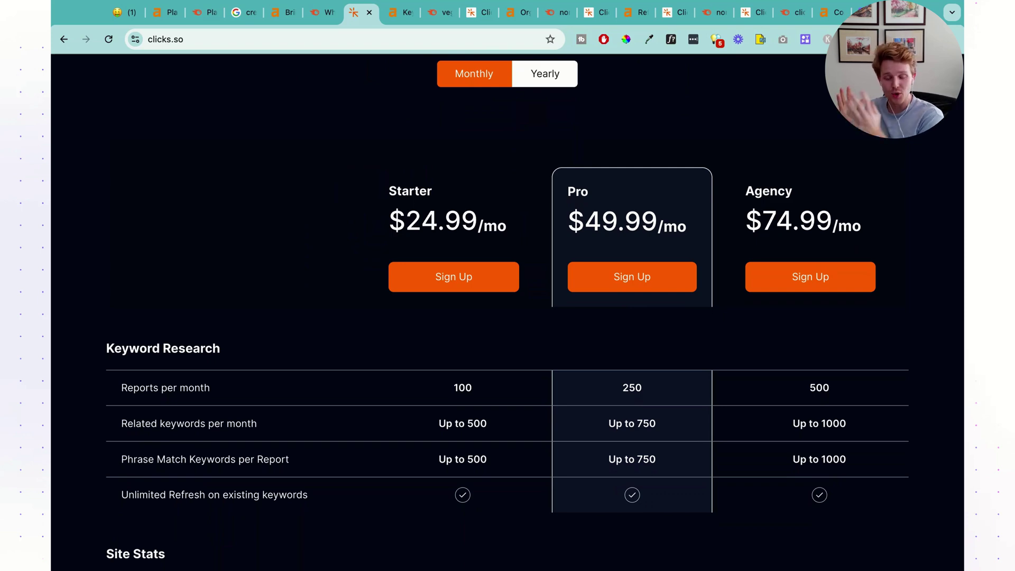
{"action": "scroll", "coordinate": [508, 317], "scroll_direction": "up", "scroll_amount": 20}
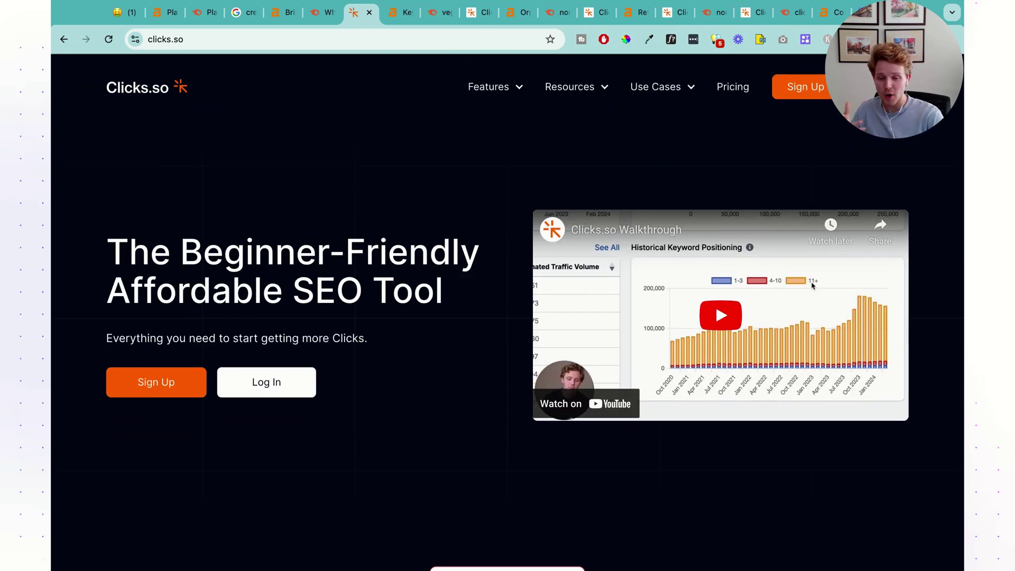
{"action": "scroll", "coordinate": [508, 317], "scroll_direction": "down", "scroll_amount": 4}
{"action": "scroll", "coordinate": [813, 84], "scroll_direction": "down", "scroll_amount": 20}
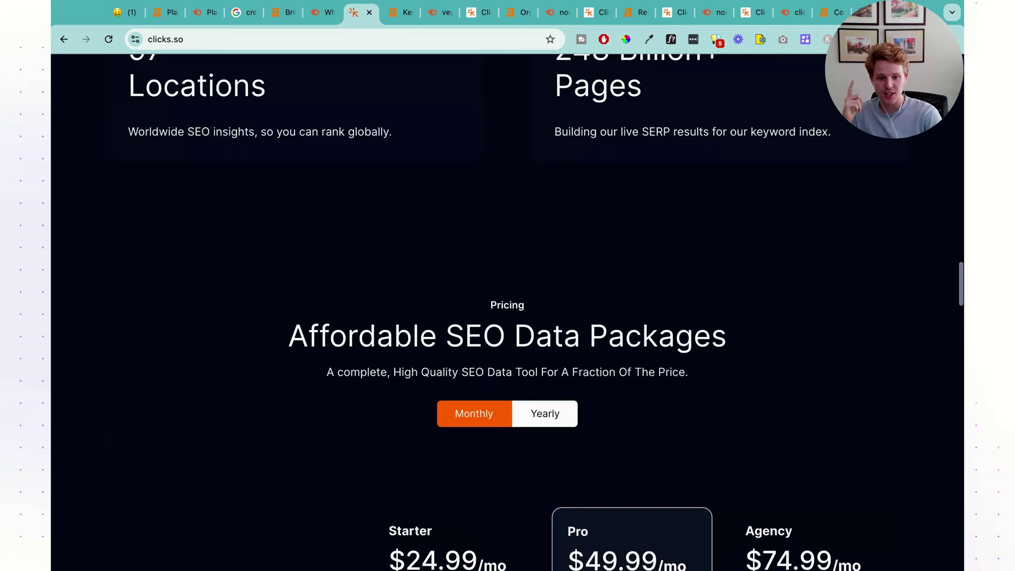